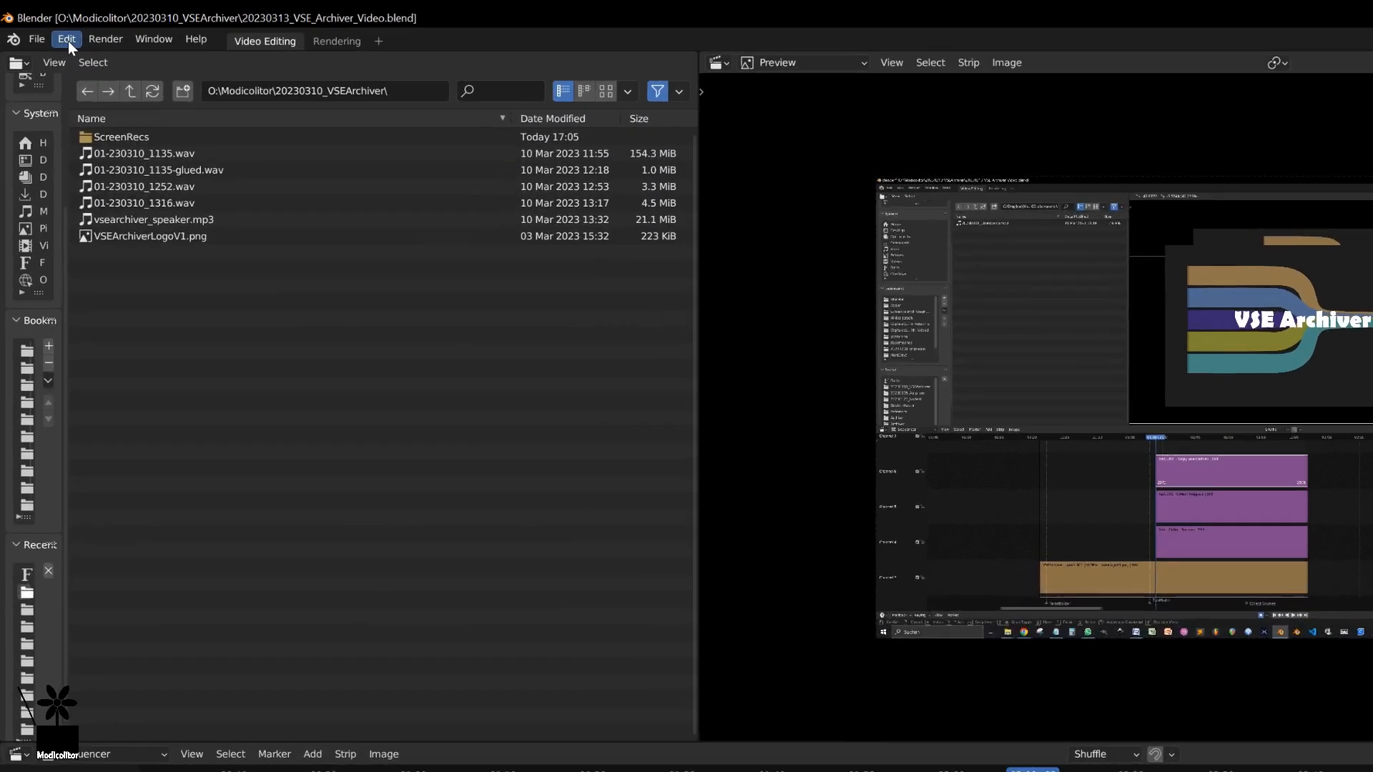
Install the VSE Archiver add-on from its file and enable it in the preferences
click(67, 41)
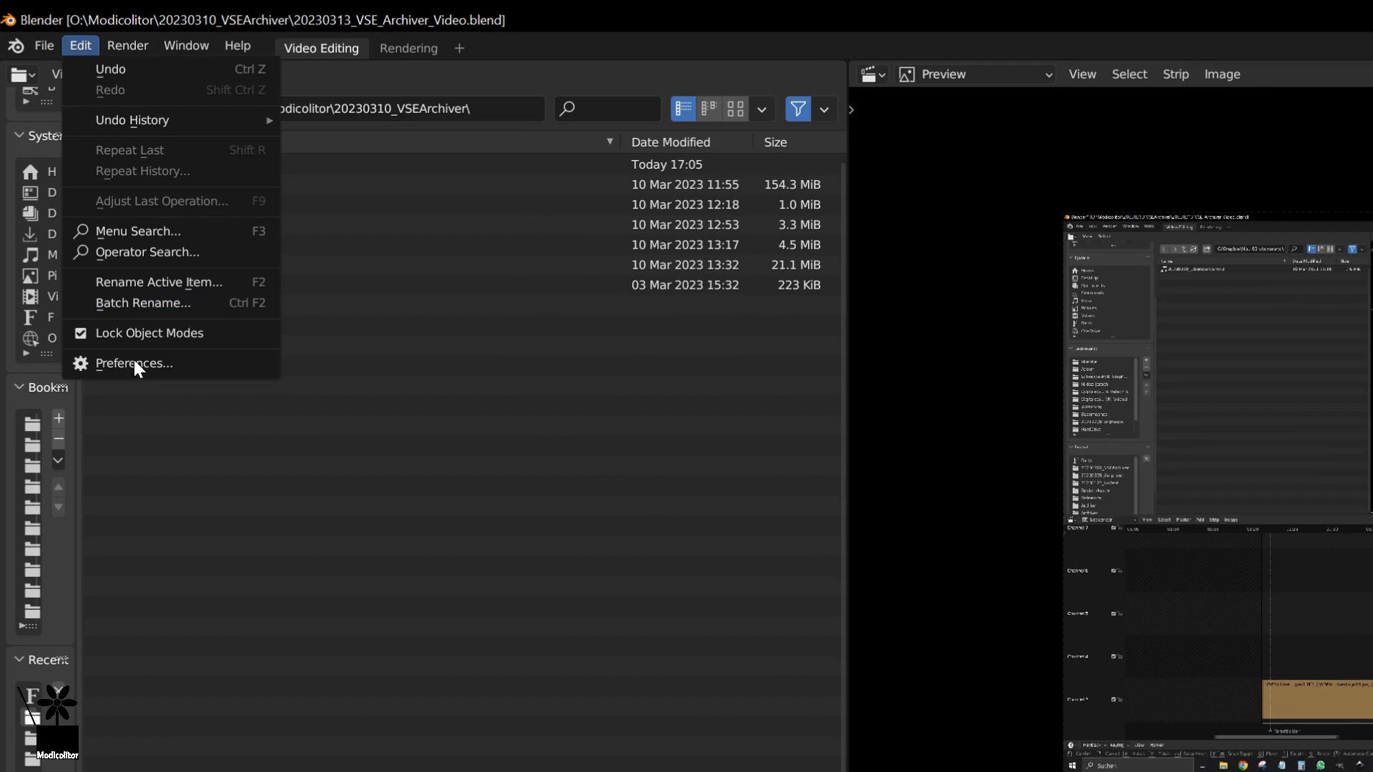
click(136, 366)
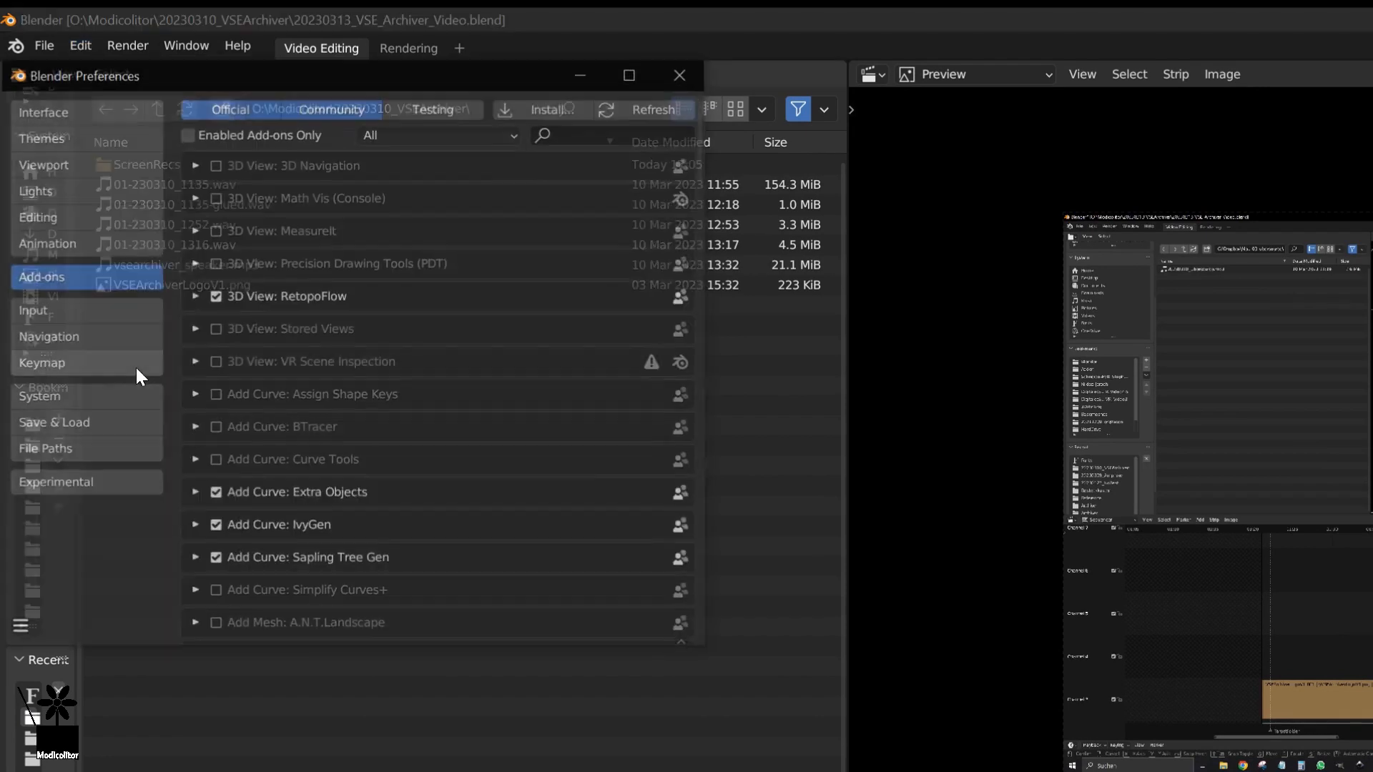
drag(317, 84, 1231, 459)
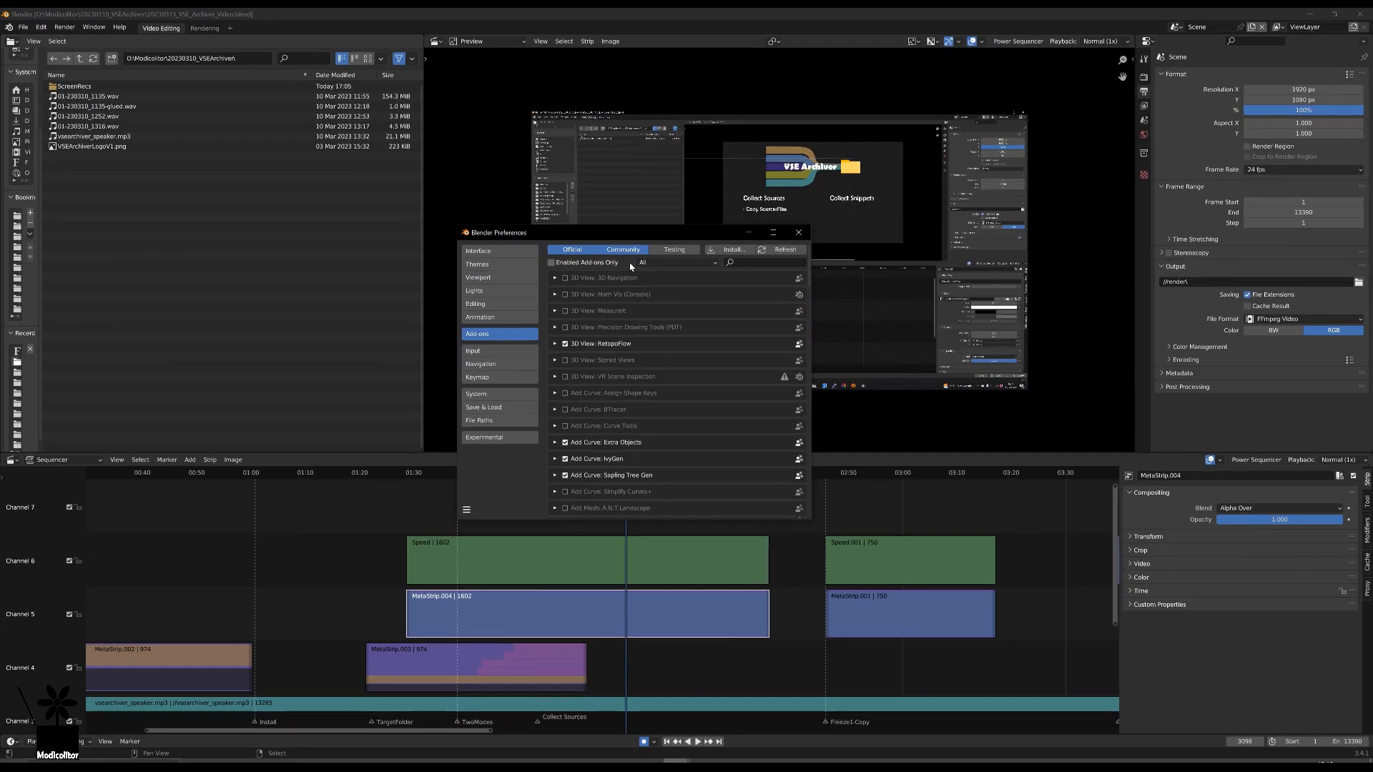
click(730, 250)
double_click(439, 211)
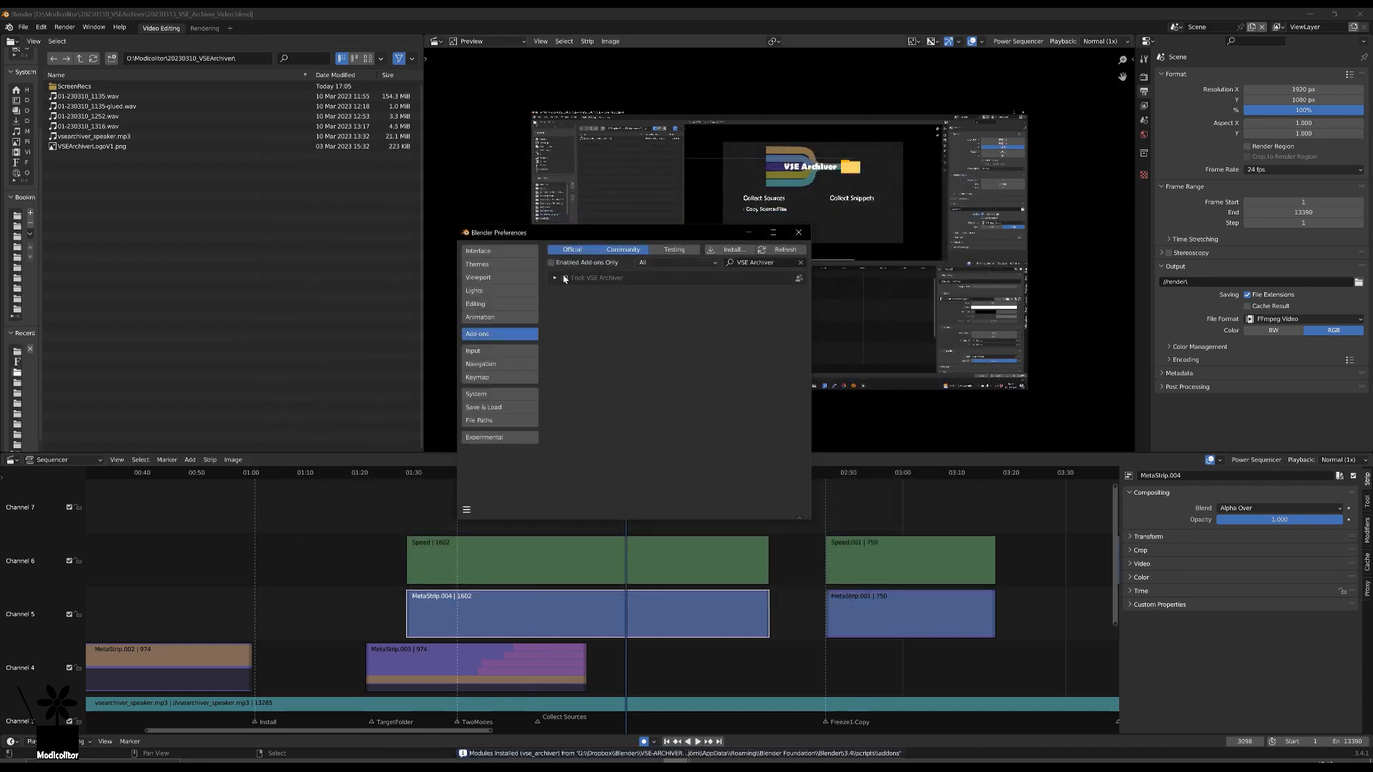
click(565, 278)
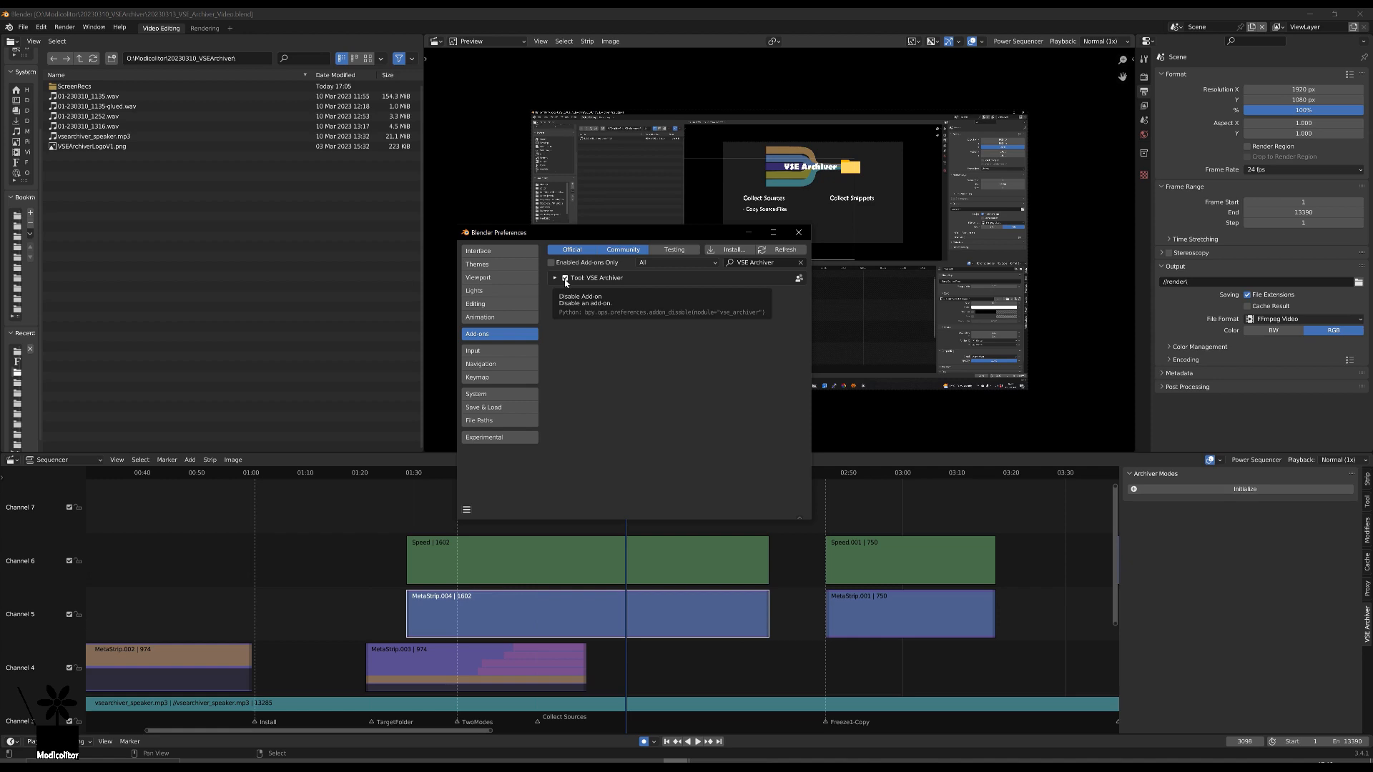
click(798, 233)
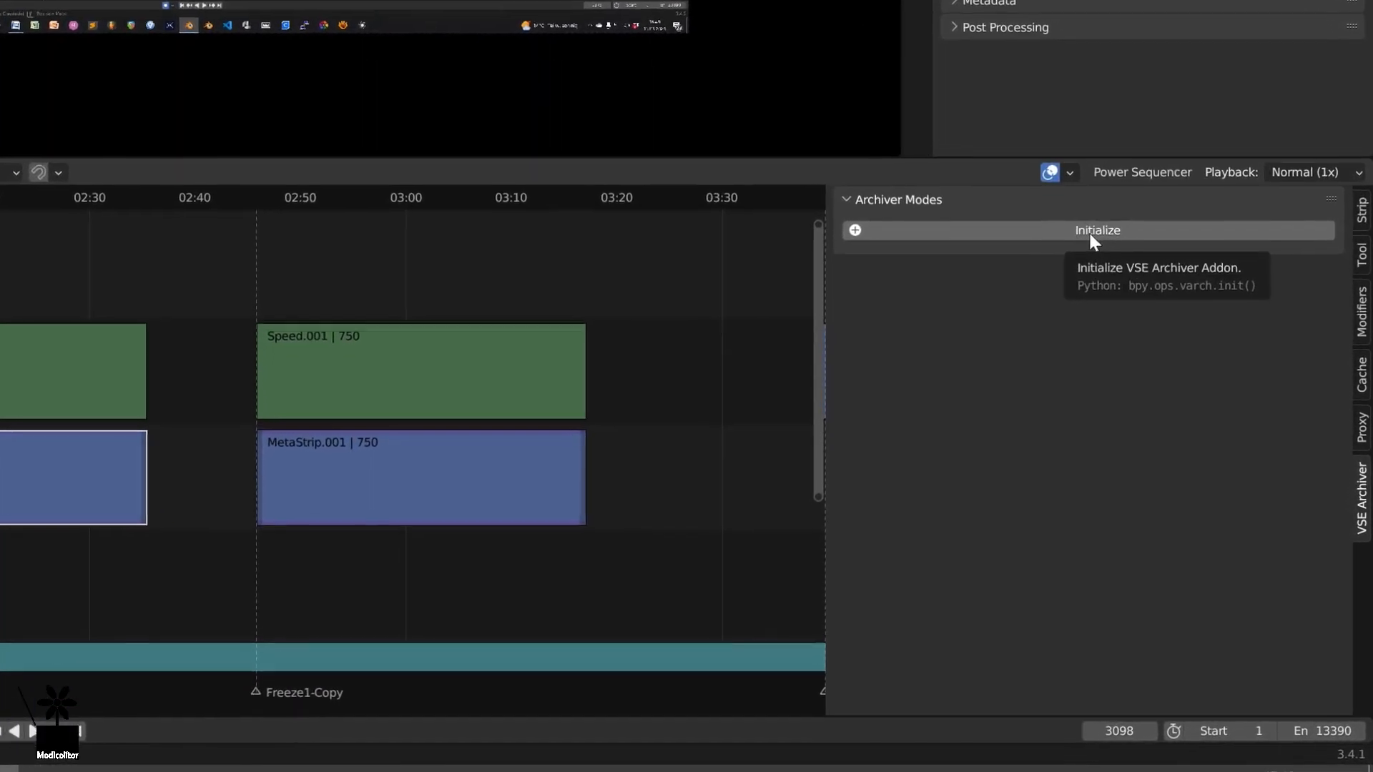
Initialize VSE Archiver and set its target folder to a new folder named Archiver inside C:\Archive
click(1089, 230)
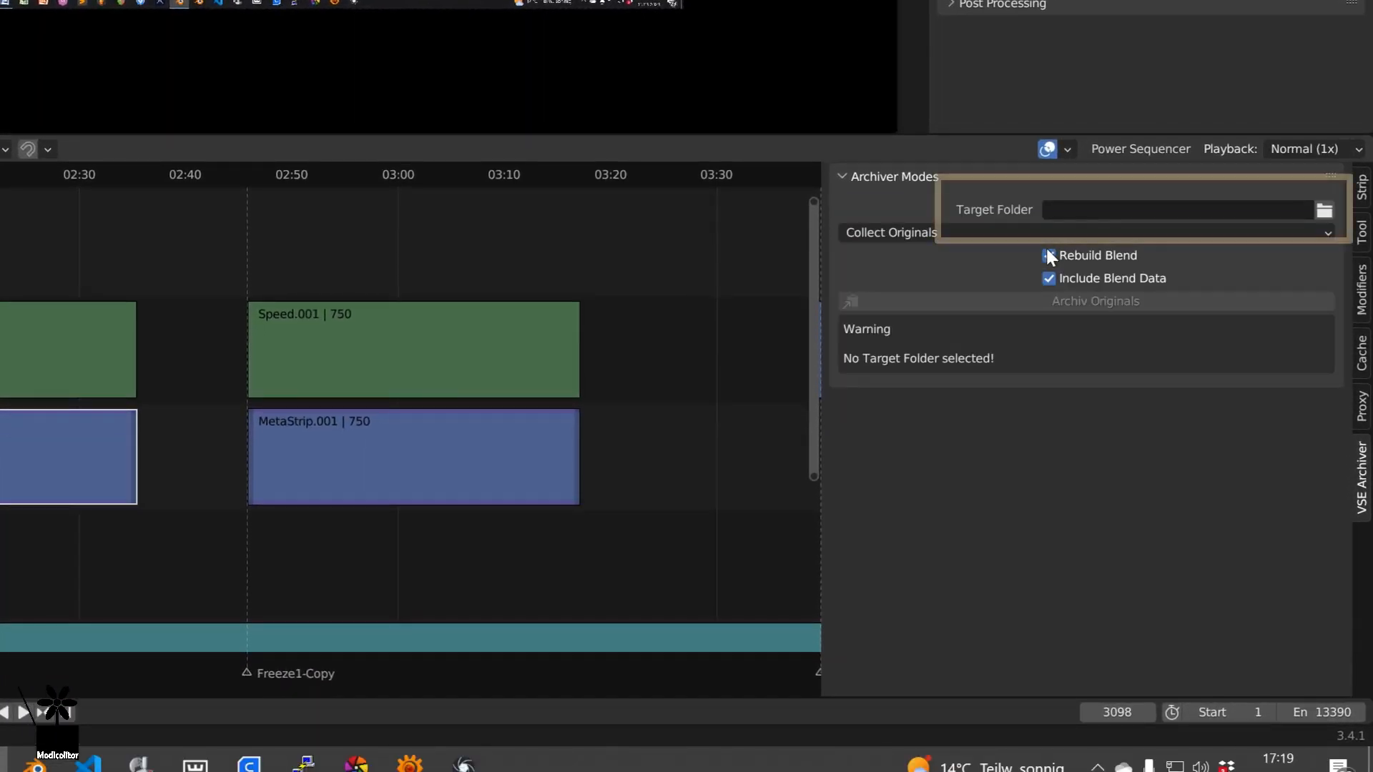
click(1050, 210)
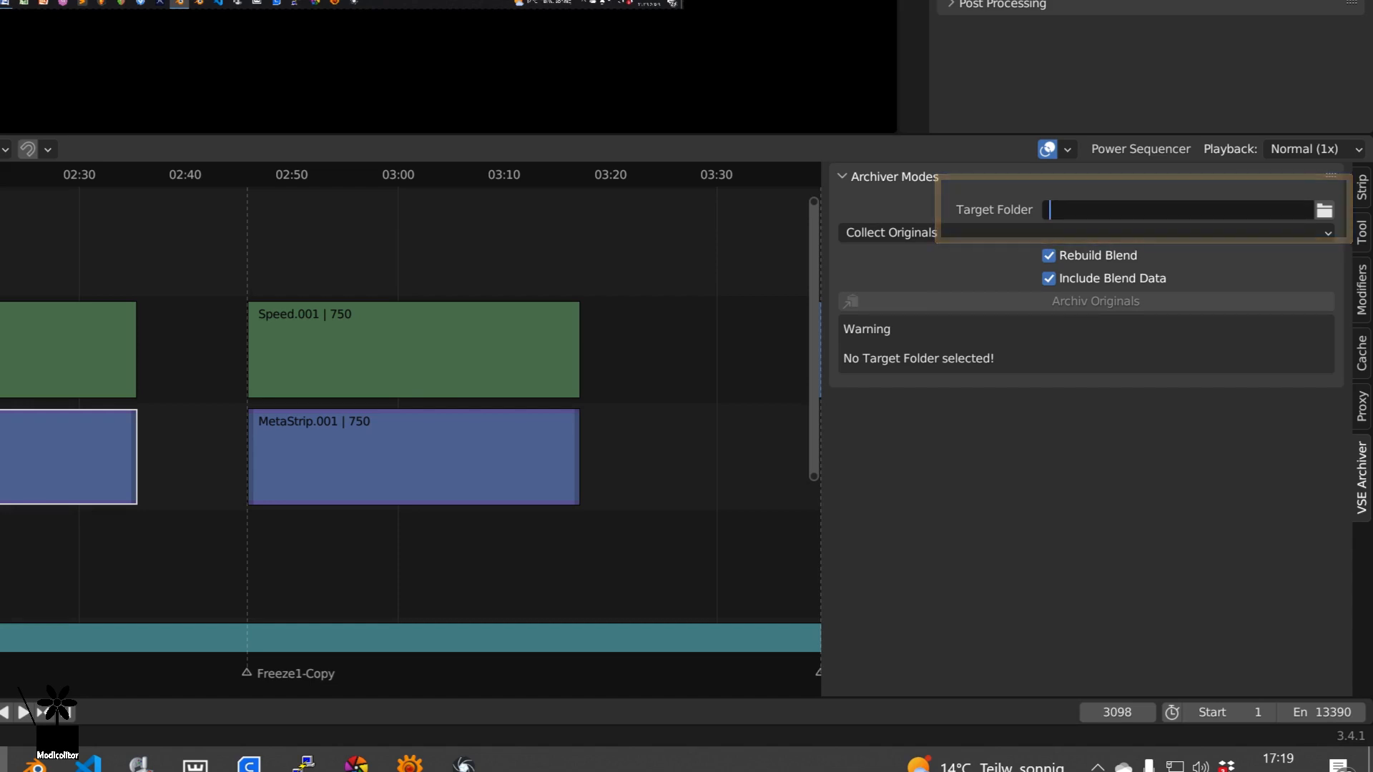
click(1324, 211)
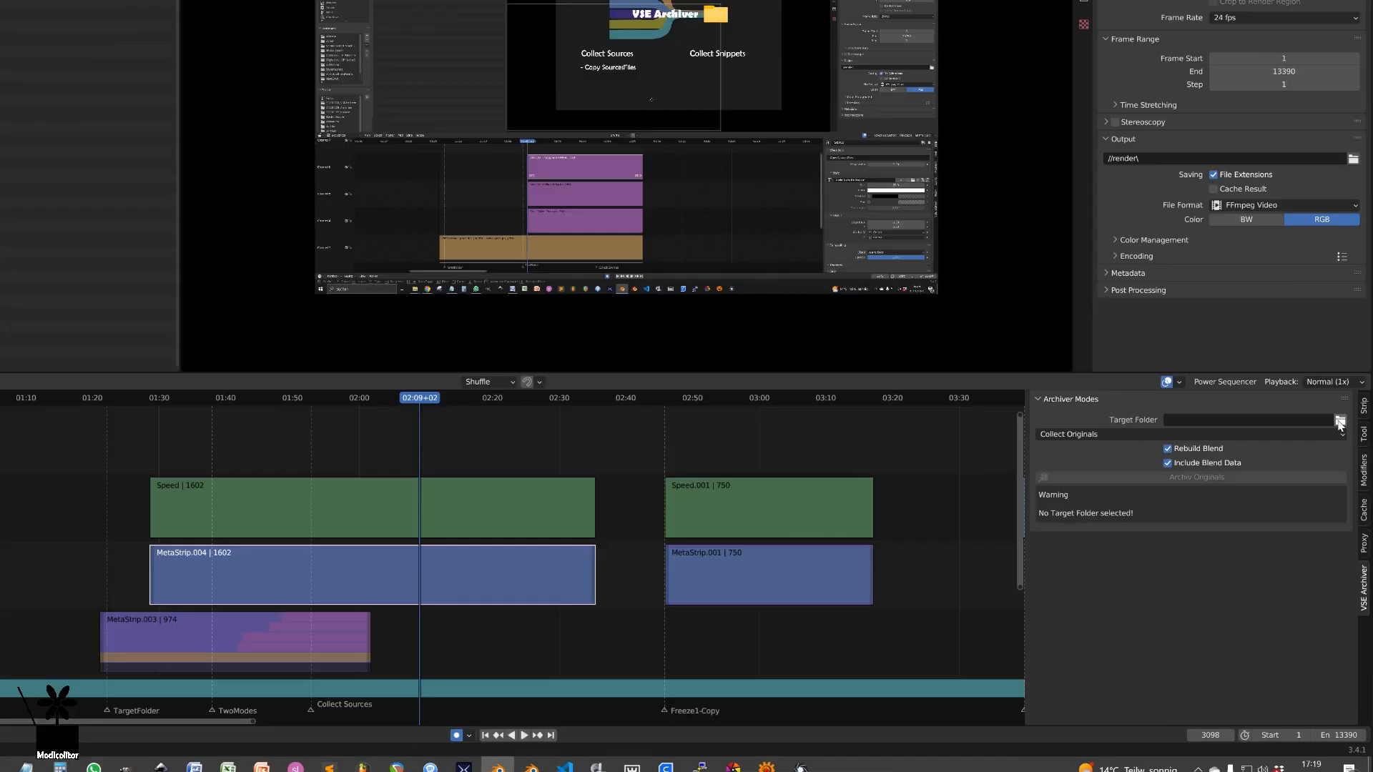
click(1324, 211)
click(517, 174)
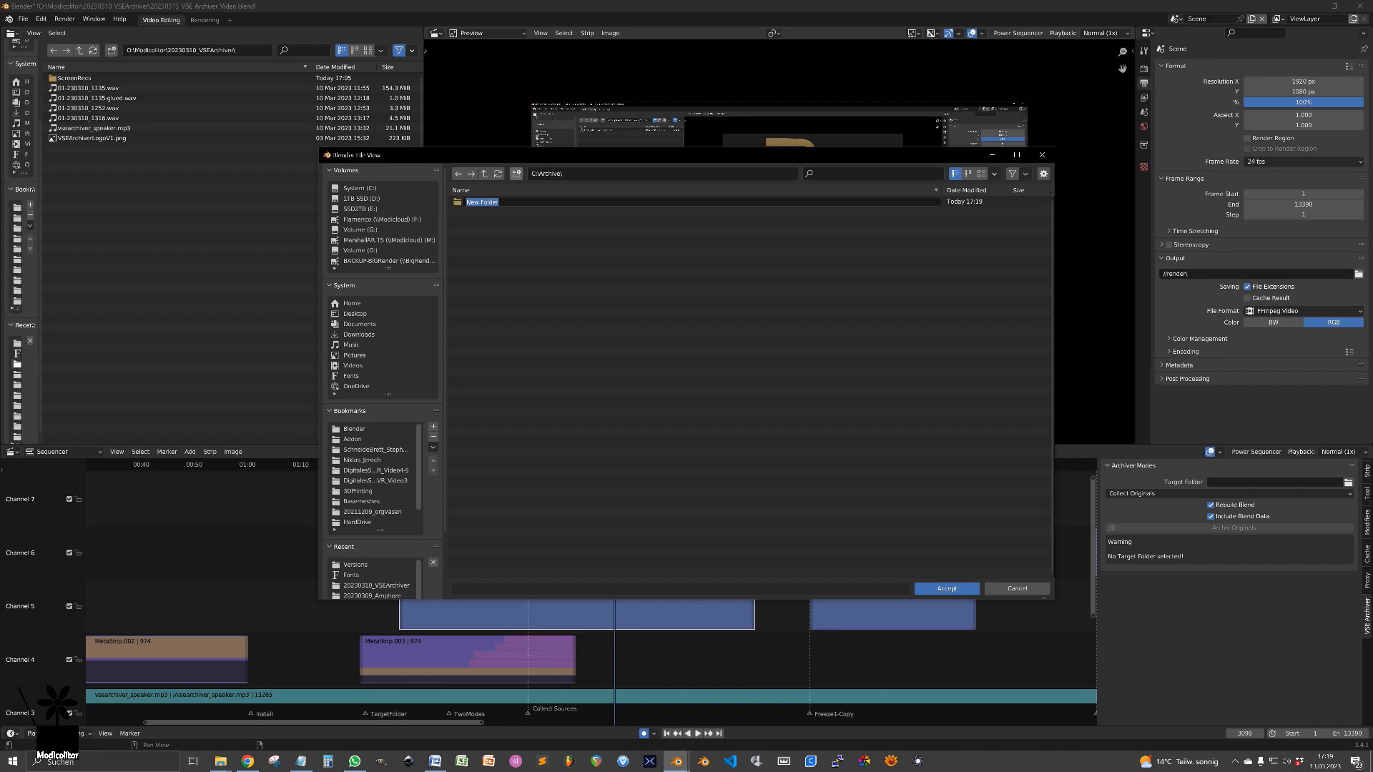
text(Archiver)
key(Return)
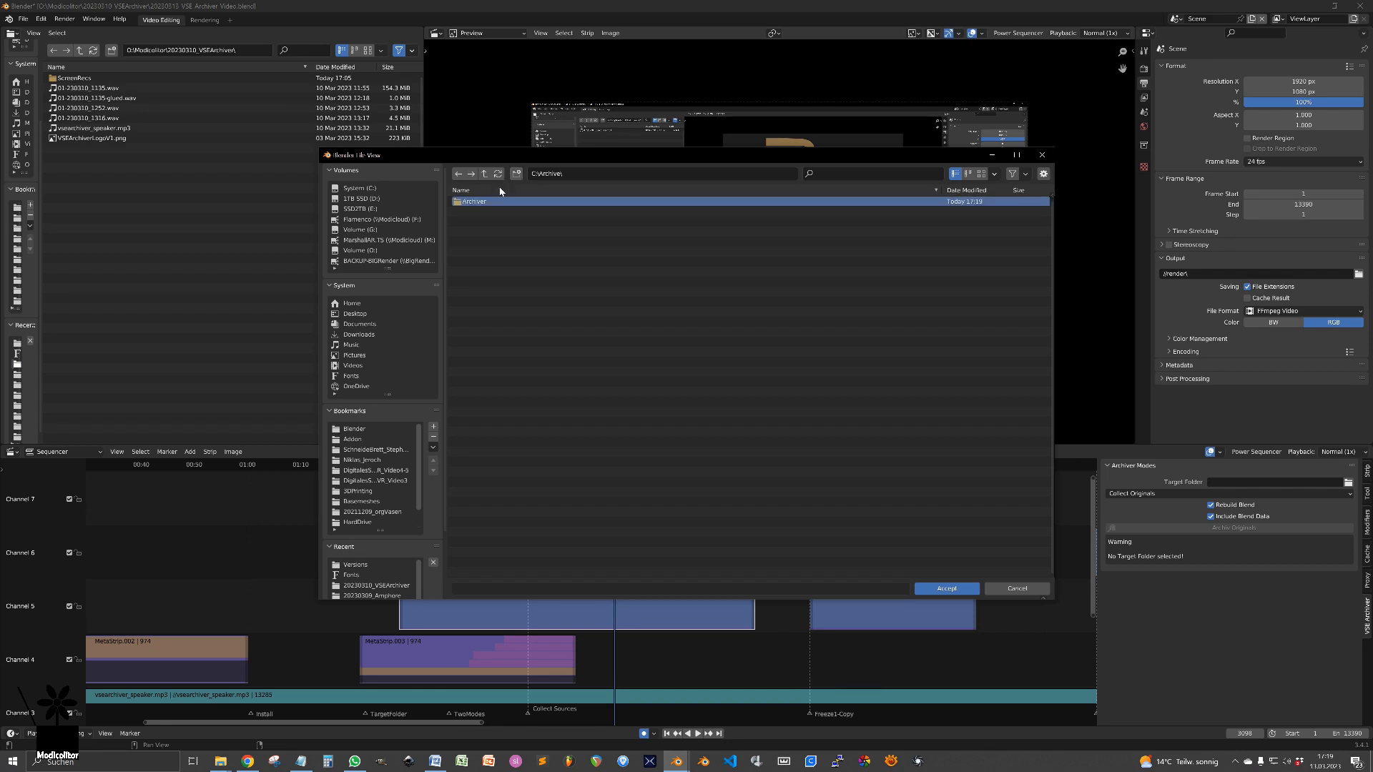
double_click(481, 202)
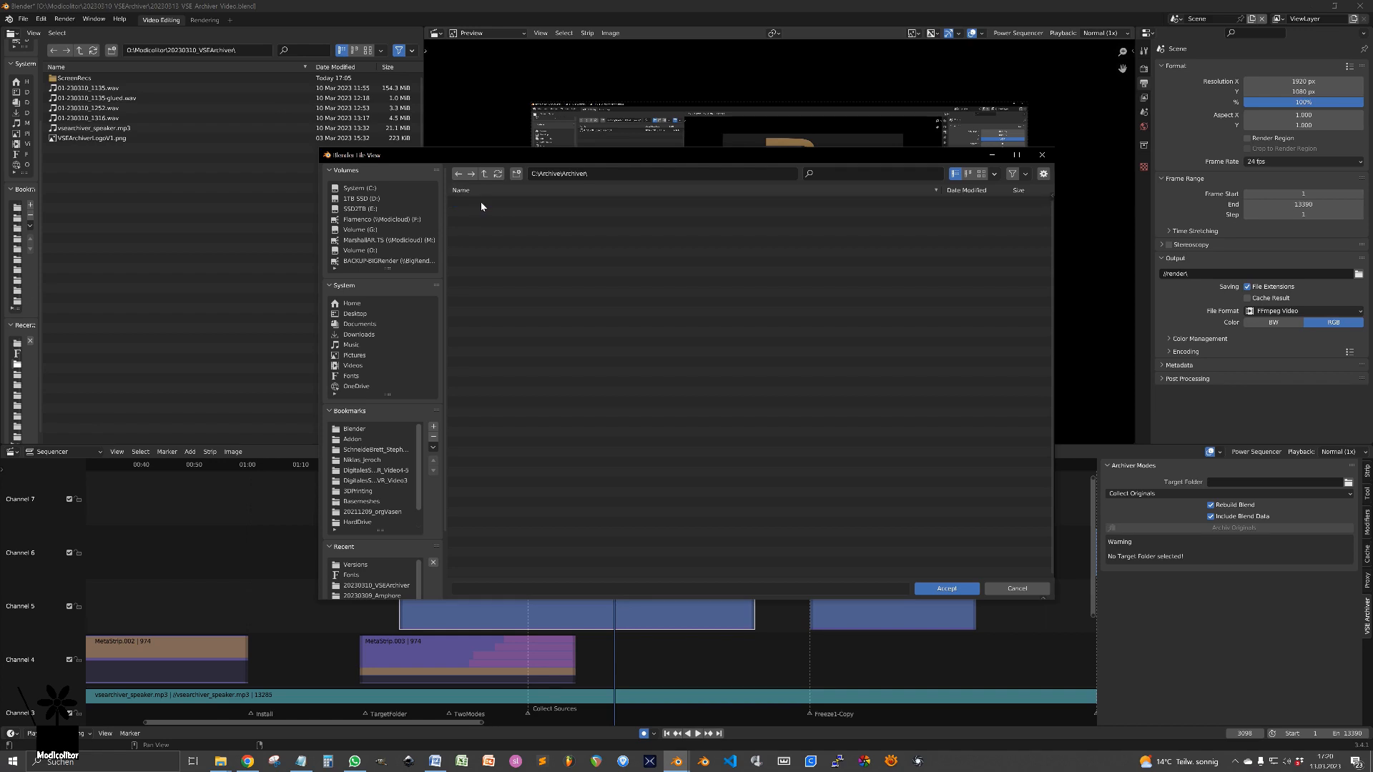
click(946, 588)
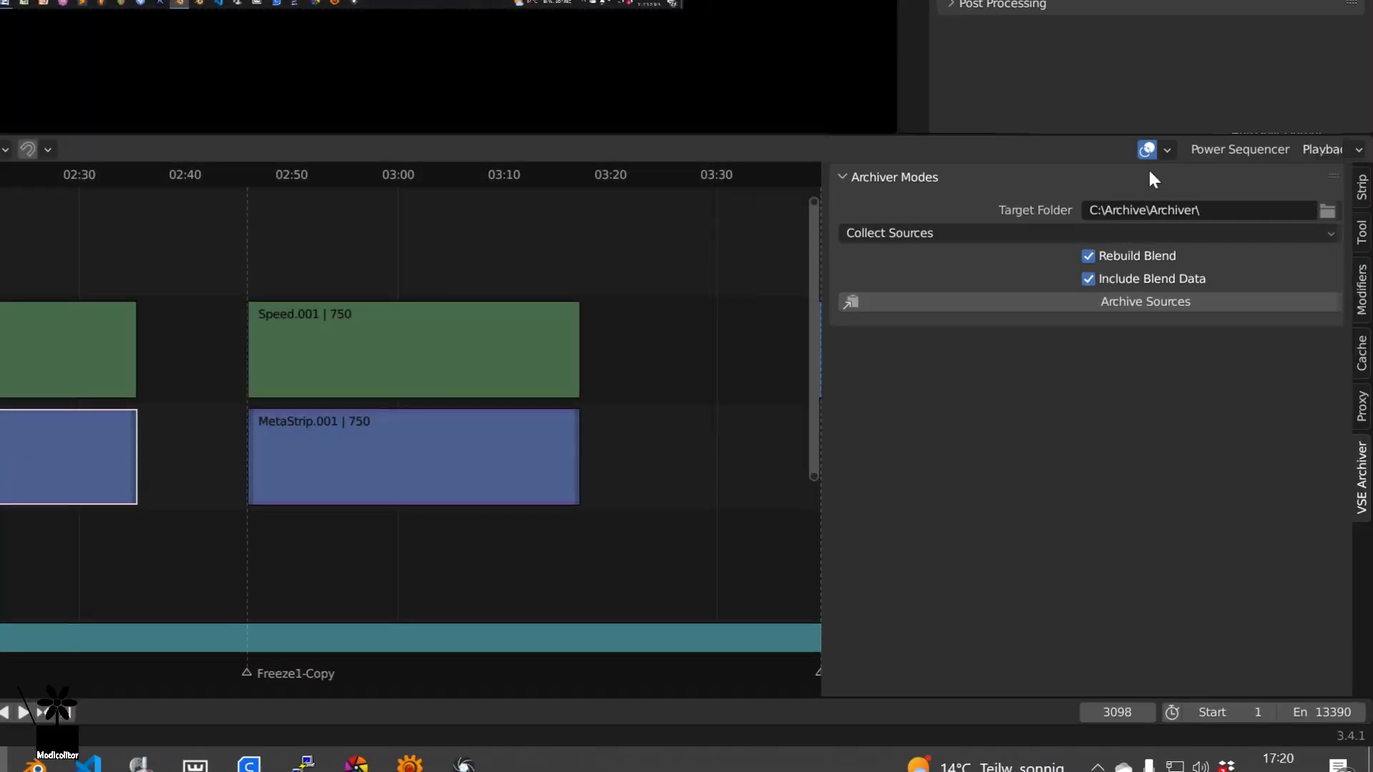
click(1068, 231)
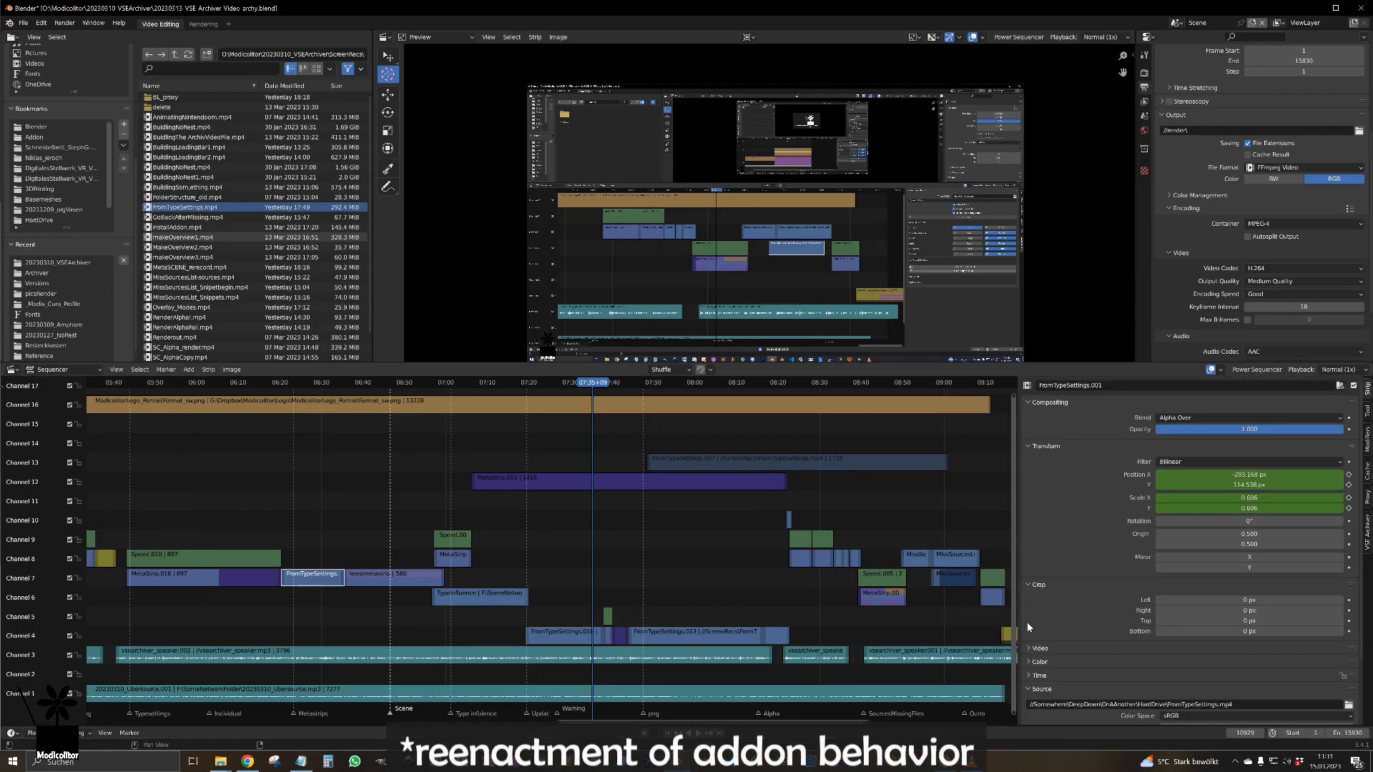
Inspect the source file path of the selected FromTypeSettings strip
click(1026, 625)
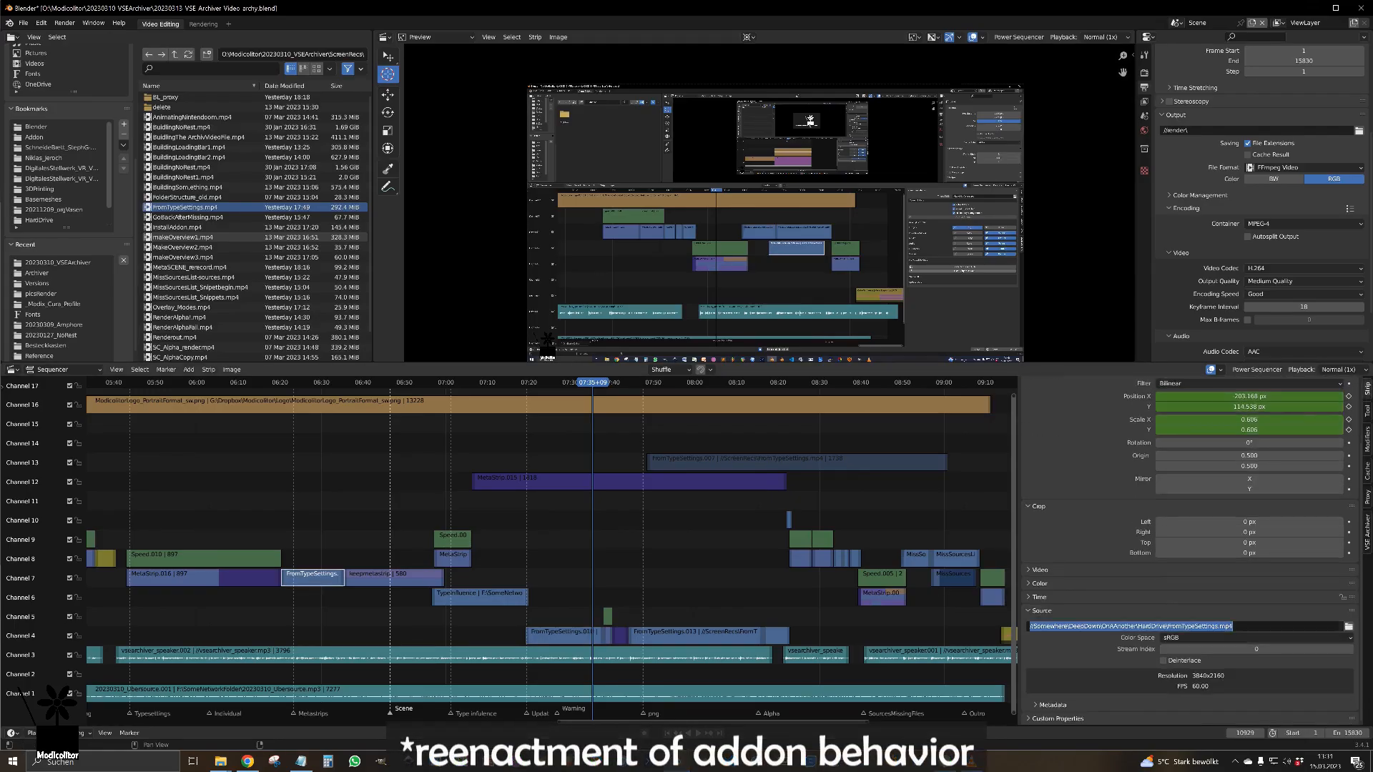
click(1167, 627)
drag(1168, 626, 1028, 626)
Shrink the Blender window to uncover the file windows and open Somewhere\DeepDown\OnAAnother\HardDrive\Collect sources
drag(784, 1, 778, 206)
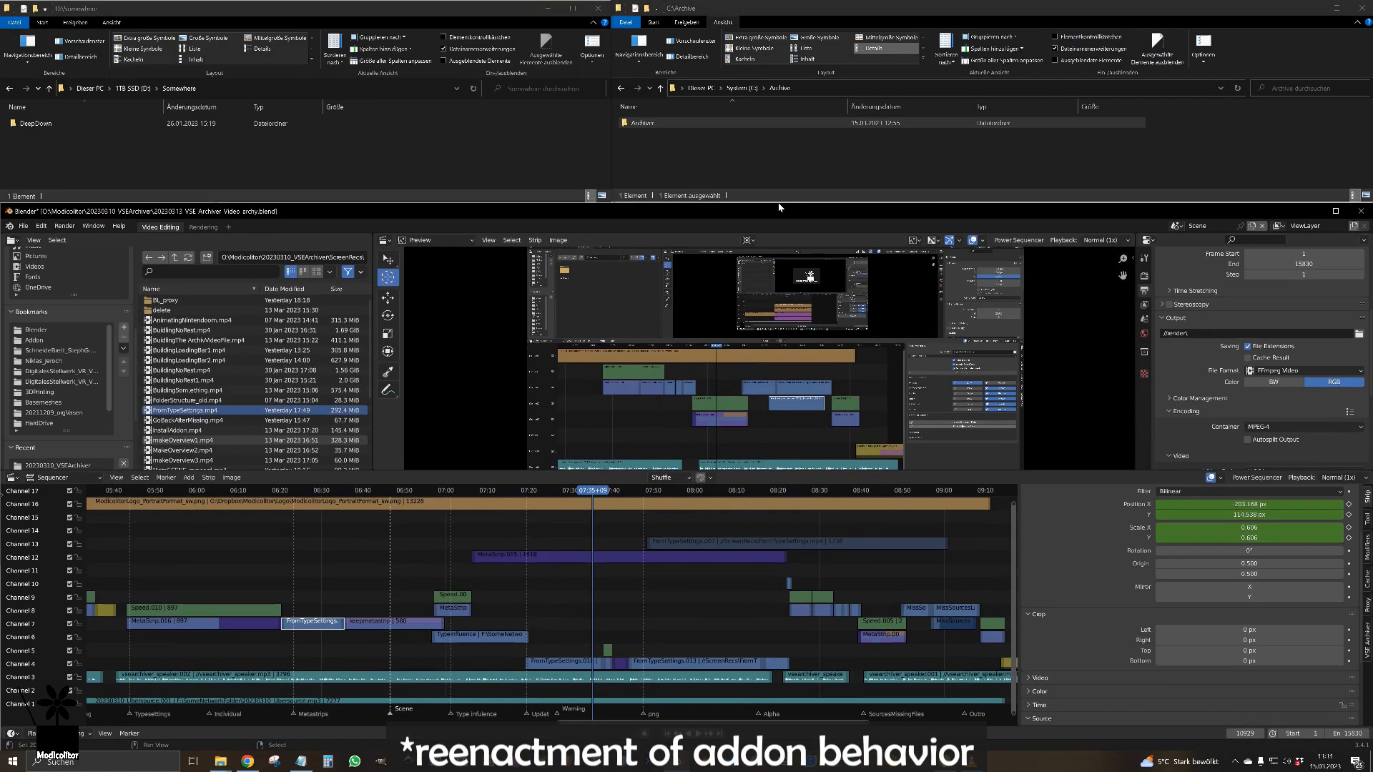
double_click(26, 127)
double_click(28, 127)
double_click(29, 128)
double_click(31, 127)
Create a folder named Collect sources_0 inside the archive's Archiver\Video folder
double_click(651, 126)
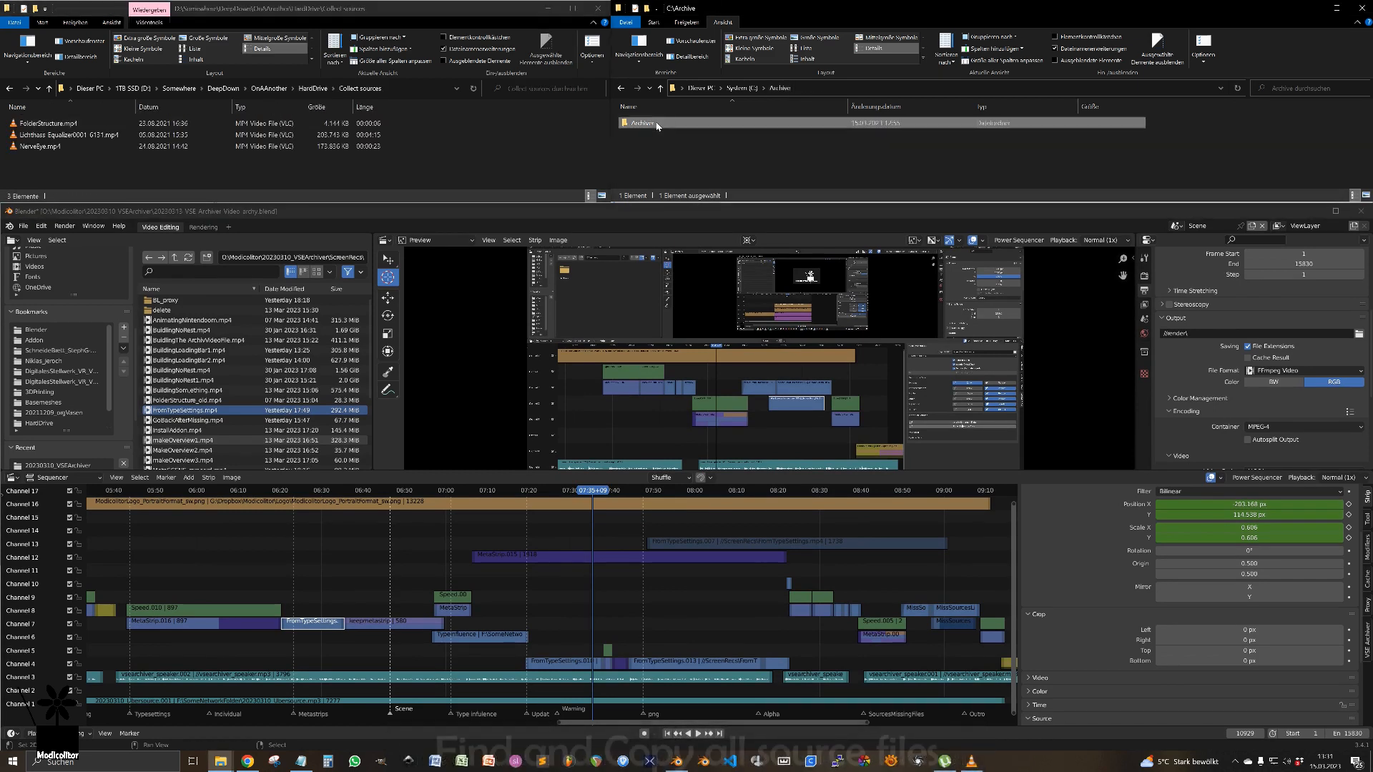
double_click(647, 157)
key(ctrl+shift+n)
text(Collec)
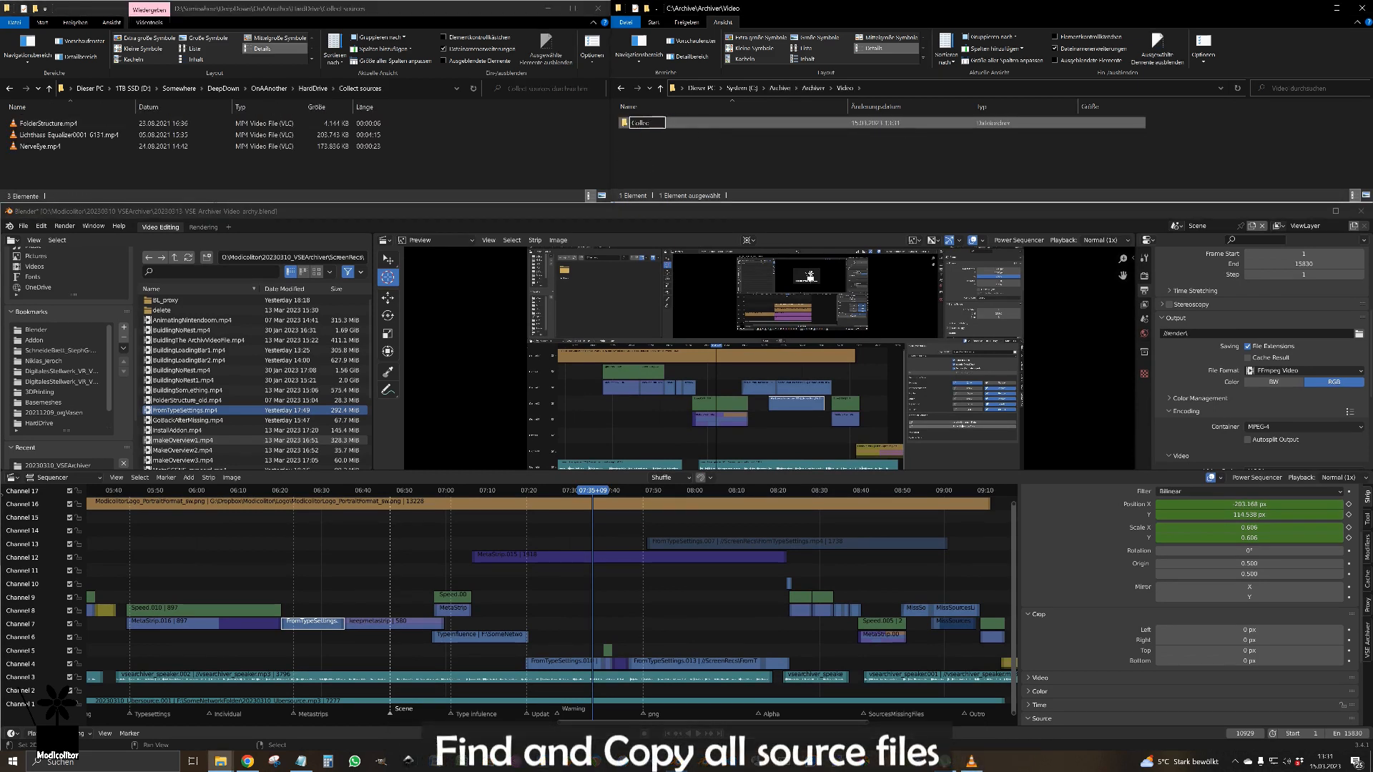
text(t sources_0)
key(Return)
Copy the videos from Collect sources into Collect sources_0 and select the 20230310_Ubersource sound strip in the sequencer
double_click(688, 123)
drag(48, 123, 660, 148)
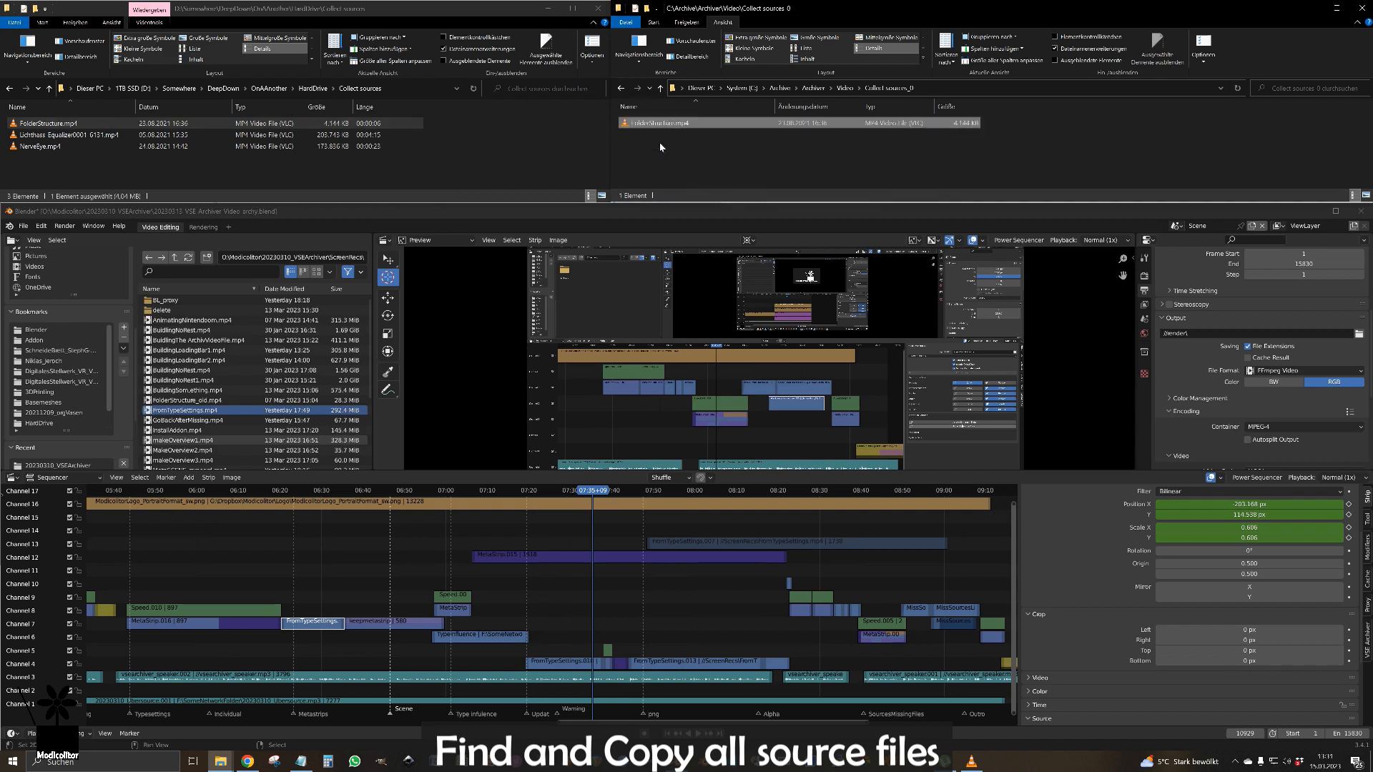
drag(68, 134, 660, 154)
click(977, 637)
click(473, 676)
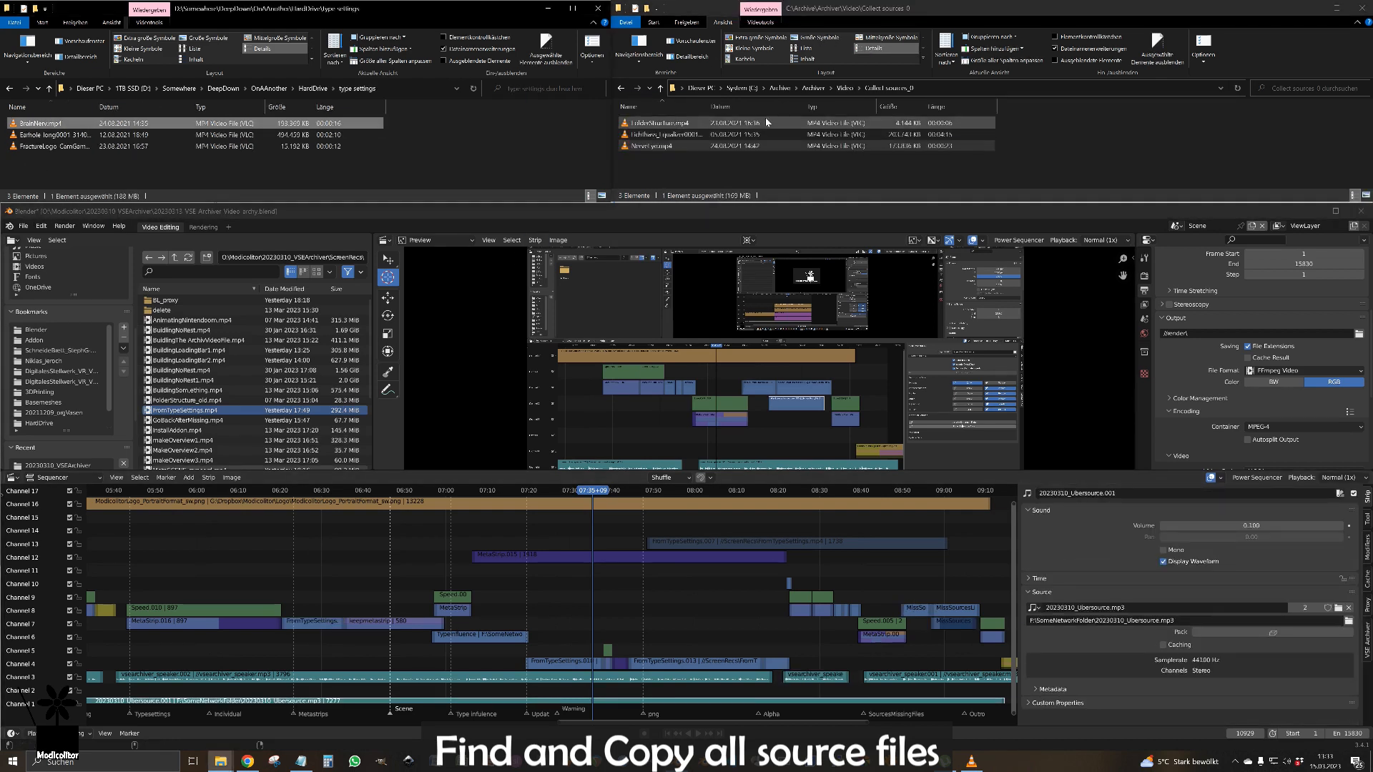
Create a folder named type settings_1 in the archive and move the playhead to 07:06+14
key(ctrl+shift+n)
text(type settings_1)
key(Return)
click(472, 490)
key(ctrl+shift+n)
double_click(673, 211)
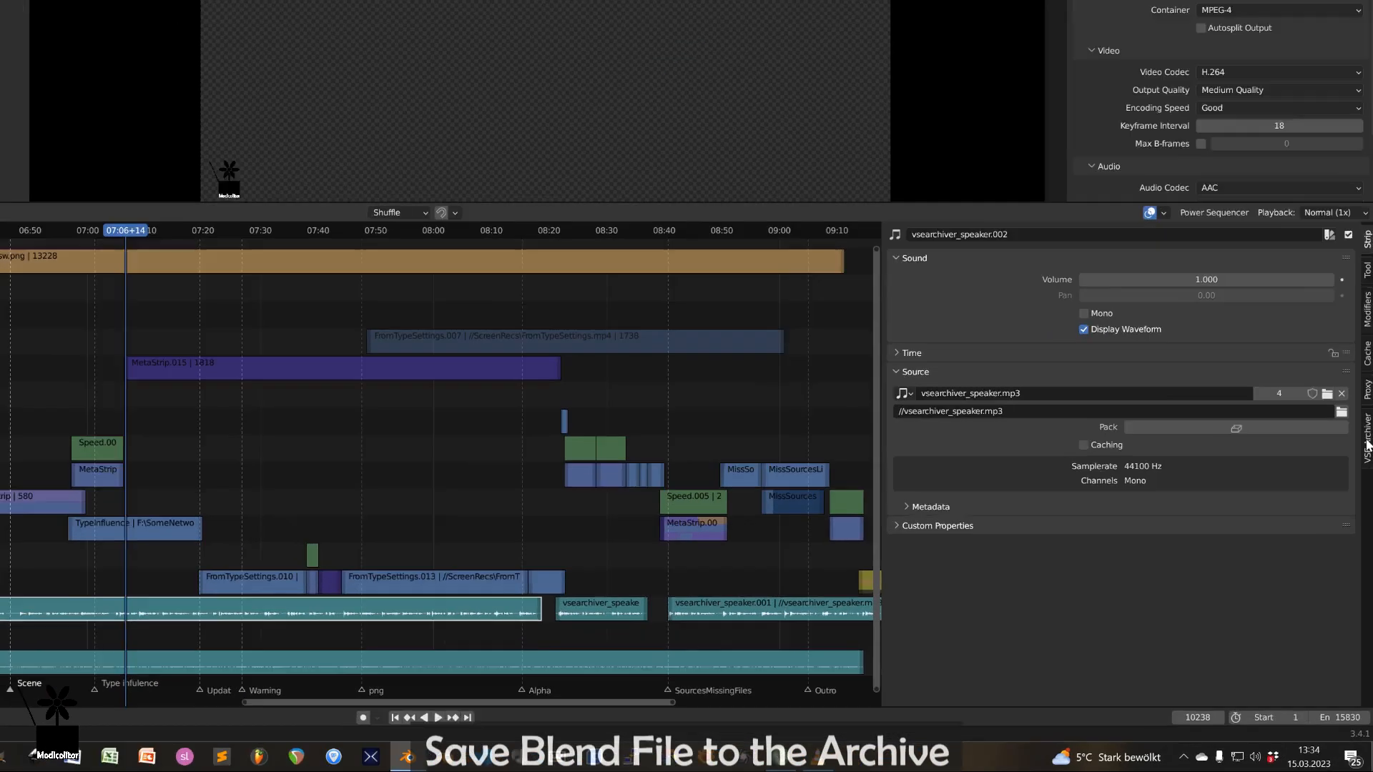
Show the VSE Archiver settings and save a copy of the blend file into C:\Archive\Archiver
click(1367, 531)
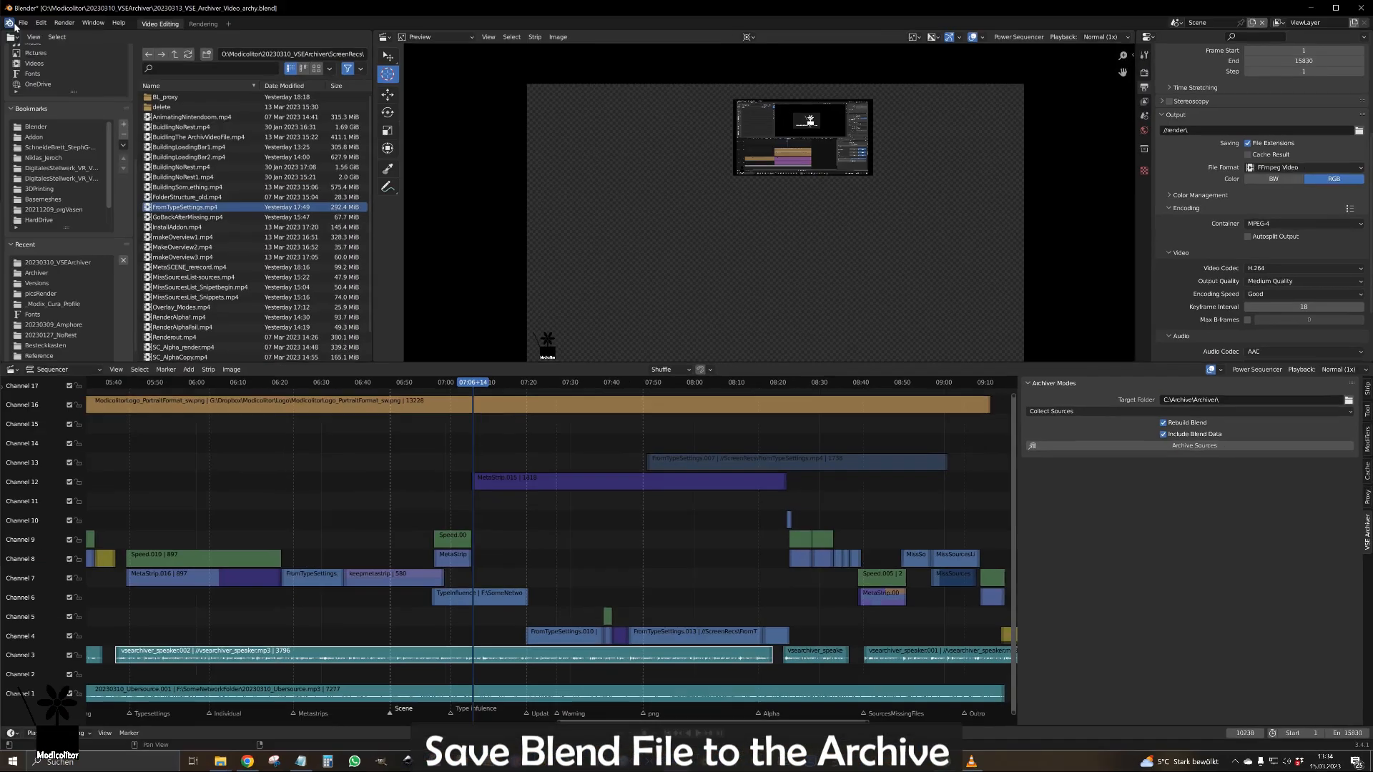
click(20, 23)
click(50, 105)
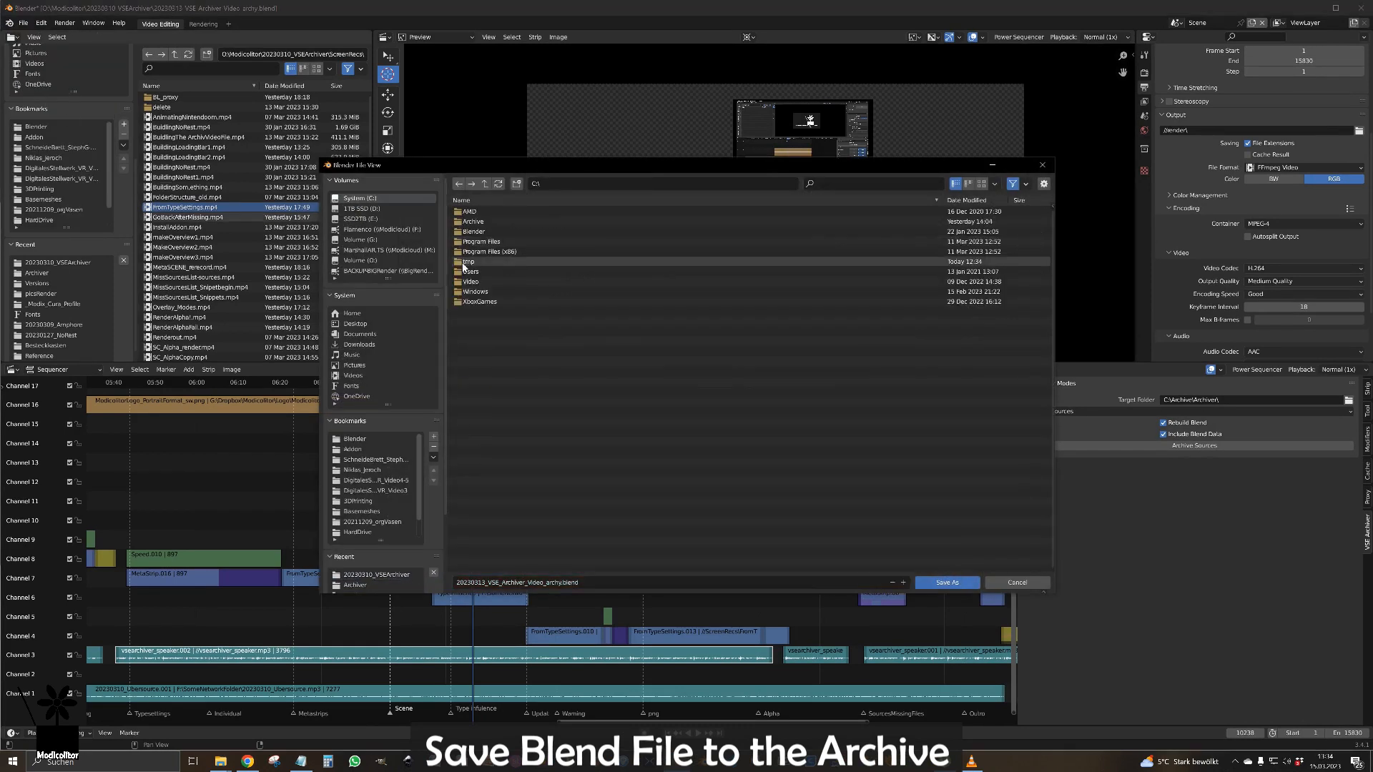
double_click(468, 221)
double_click(473, 213)
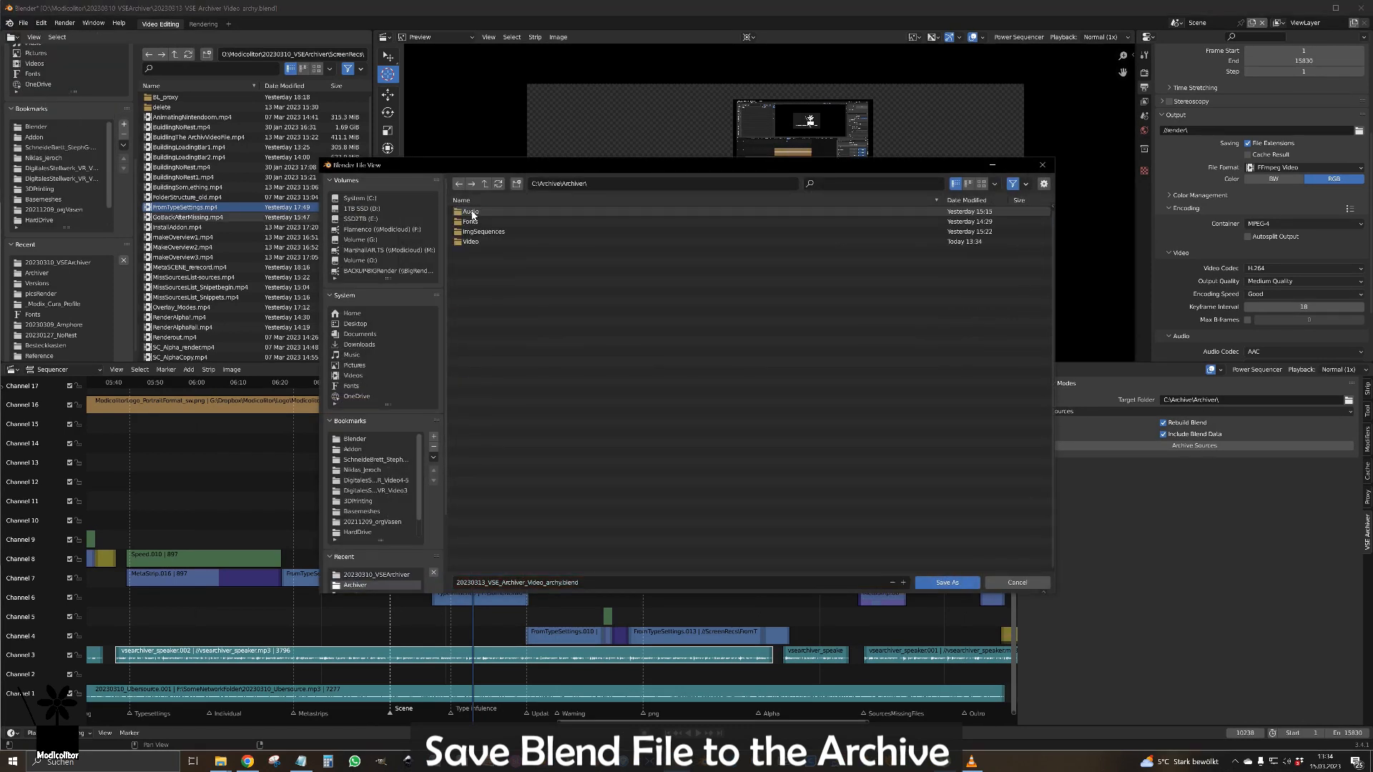
click(946, 583)
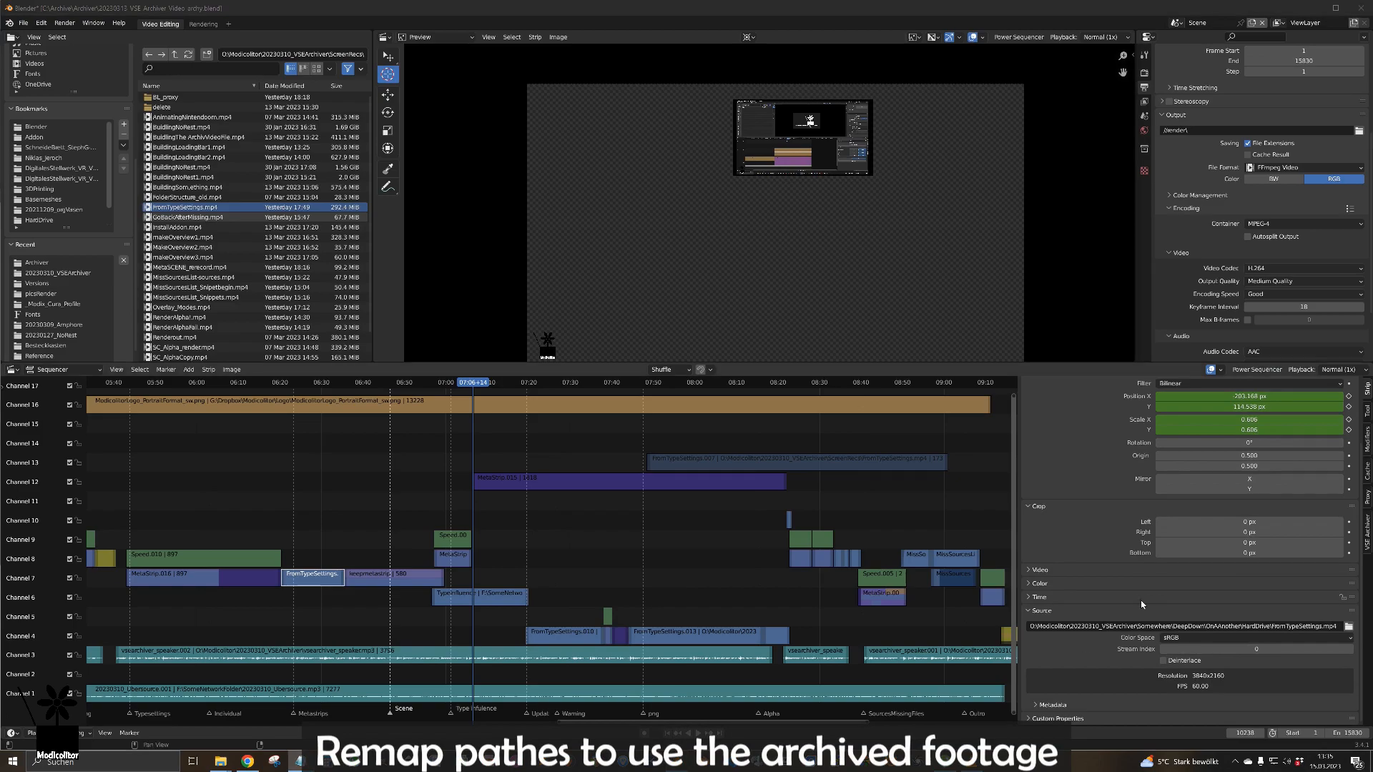
Browse for the archived file to use as the FromTypeSettings strip's source
click(1348, 626)
double_click(499, 213)
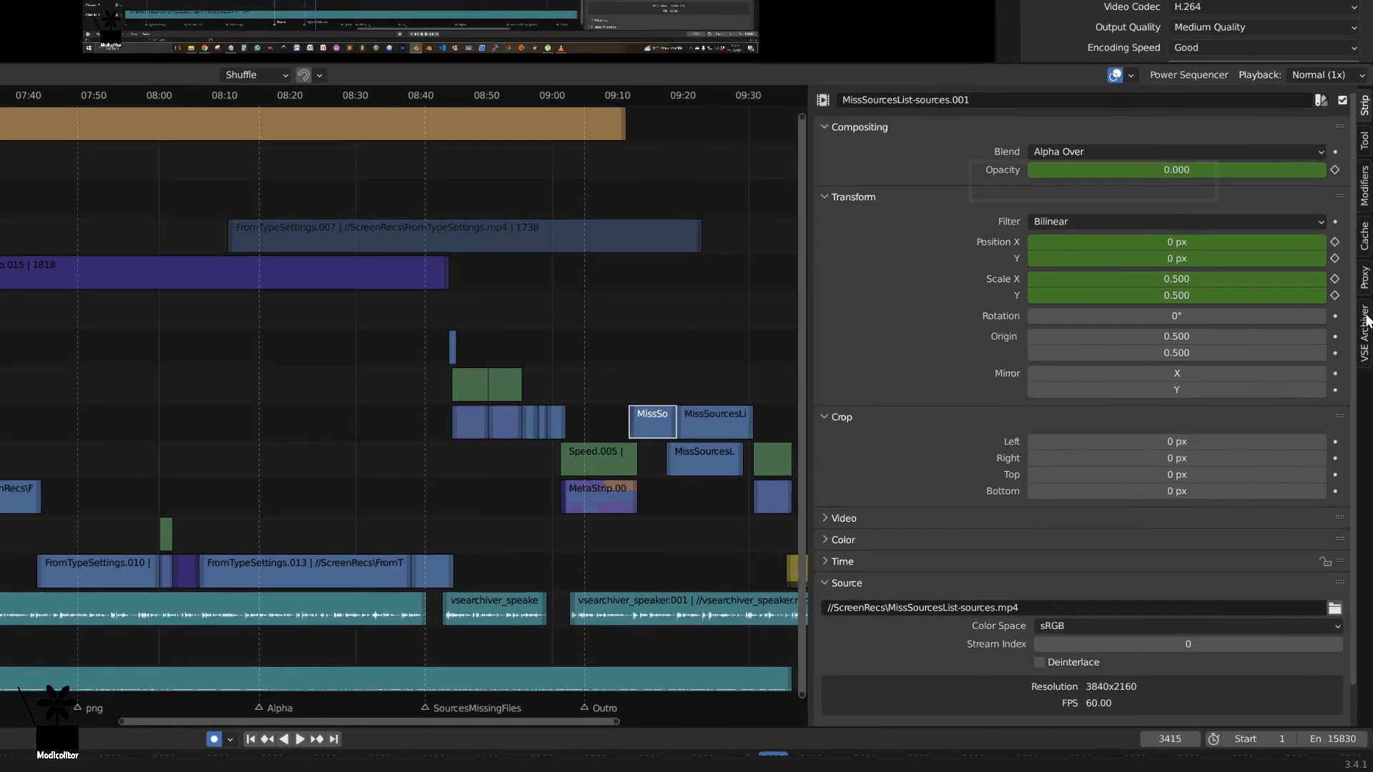
Display the VSE Archiver settings and change the Properties editor to an Outliner
click(1365, 351)
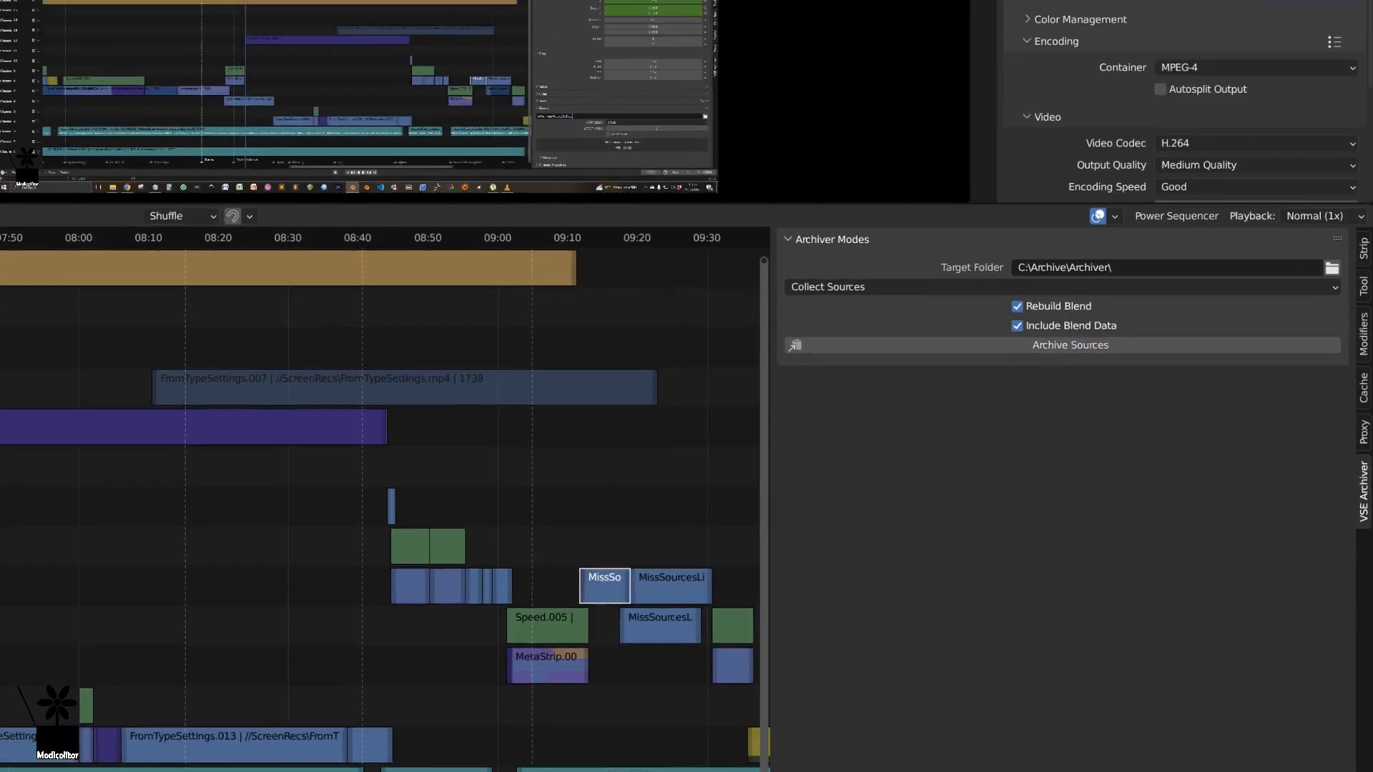
click(937, 4)
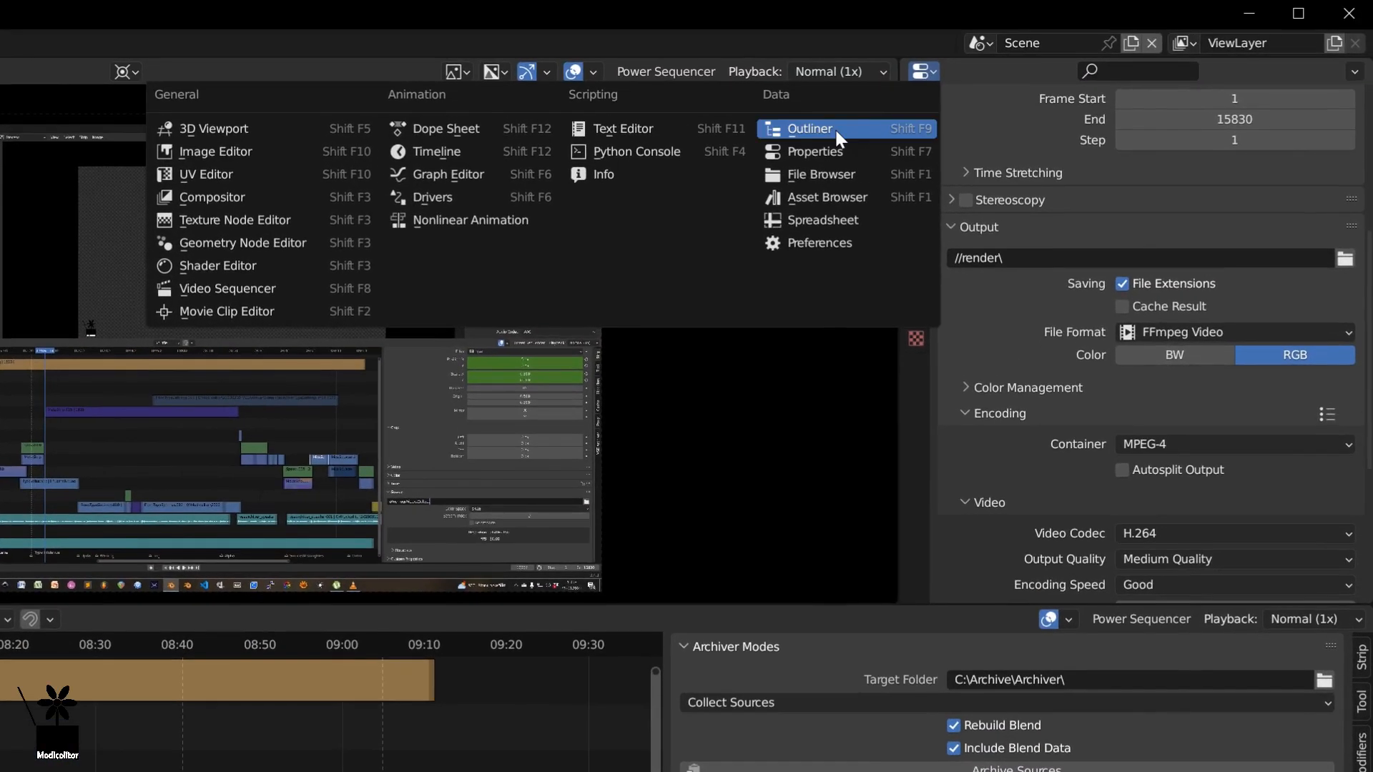
click(834, 129)
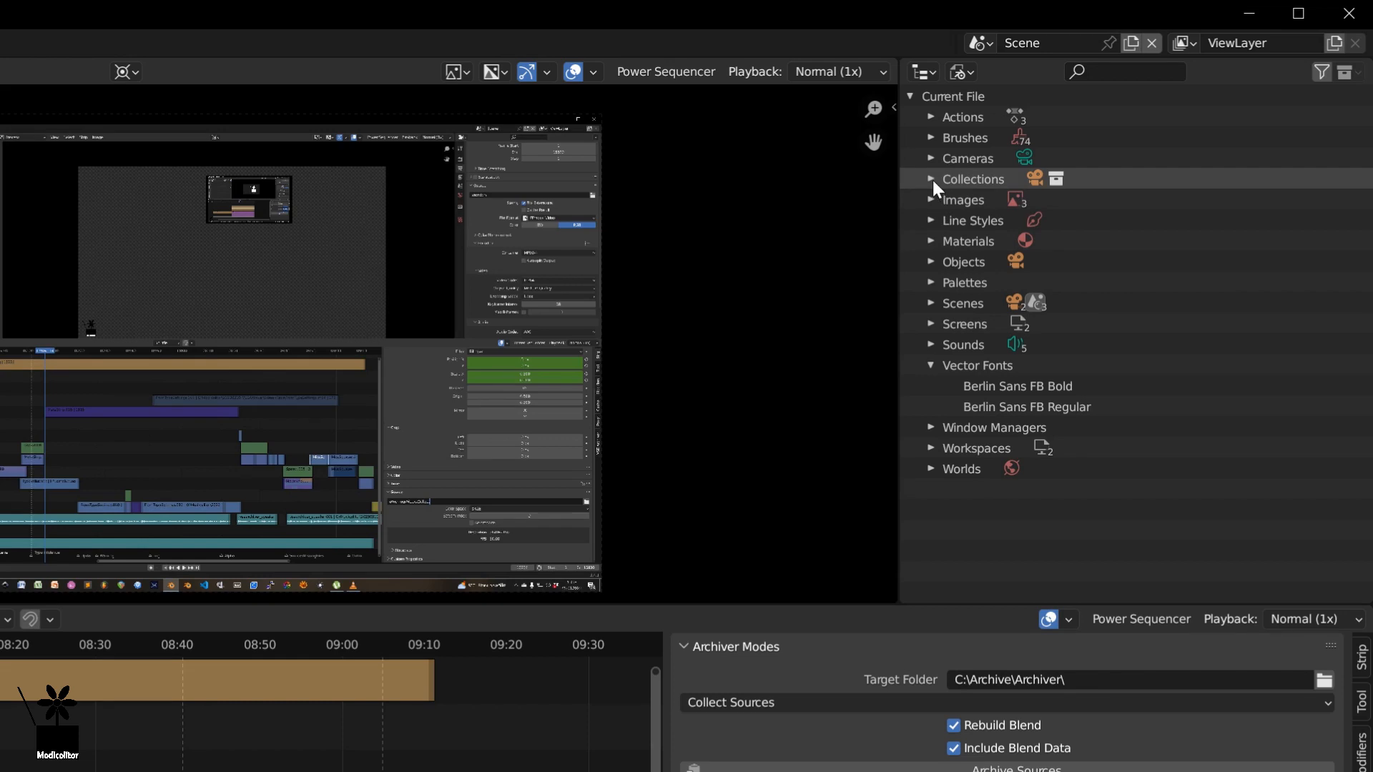
Examine the images, vector fonts and sounds stored as data in the blend file
click(930, 198)
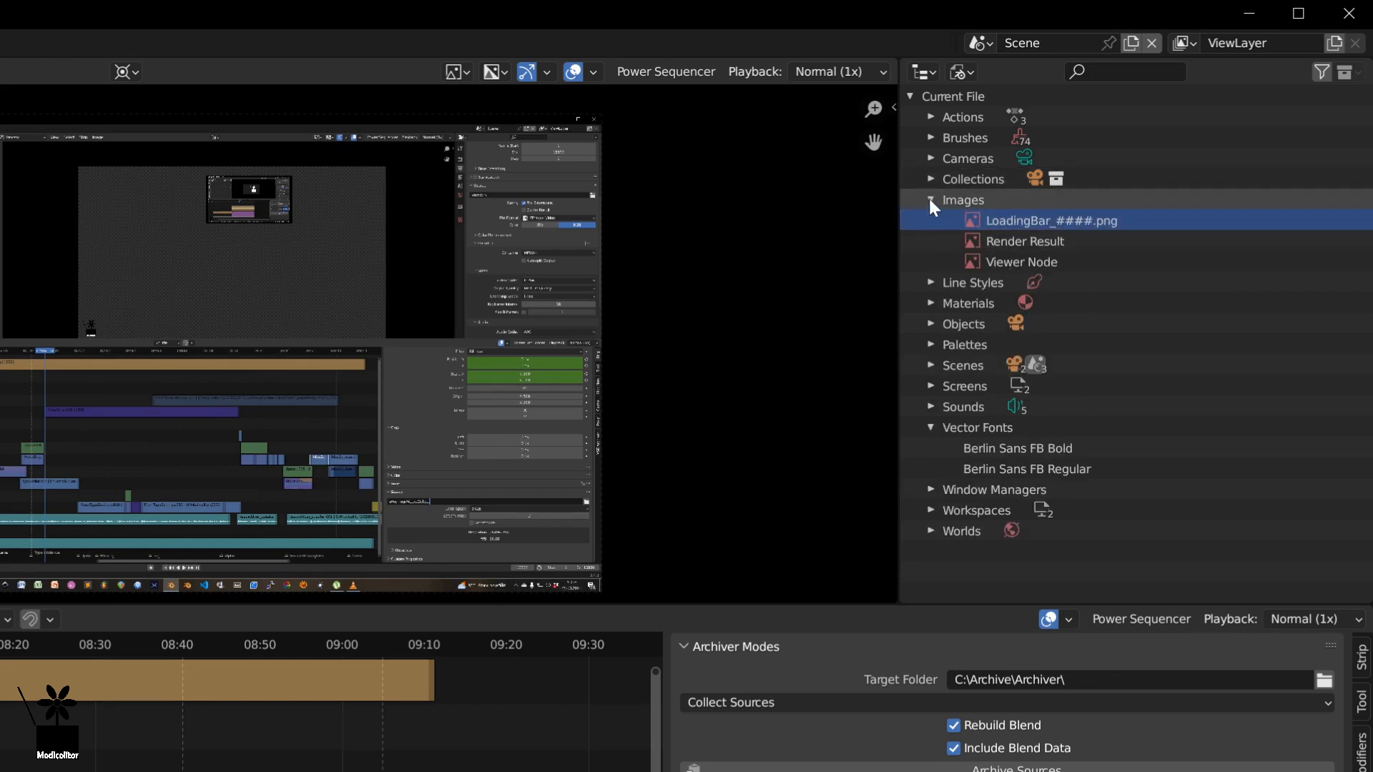
click(930, 200)
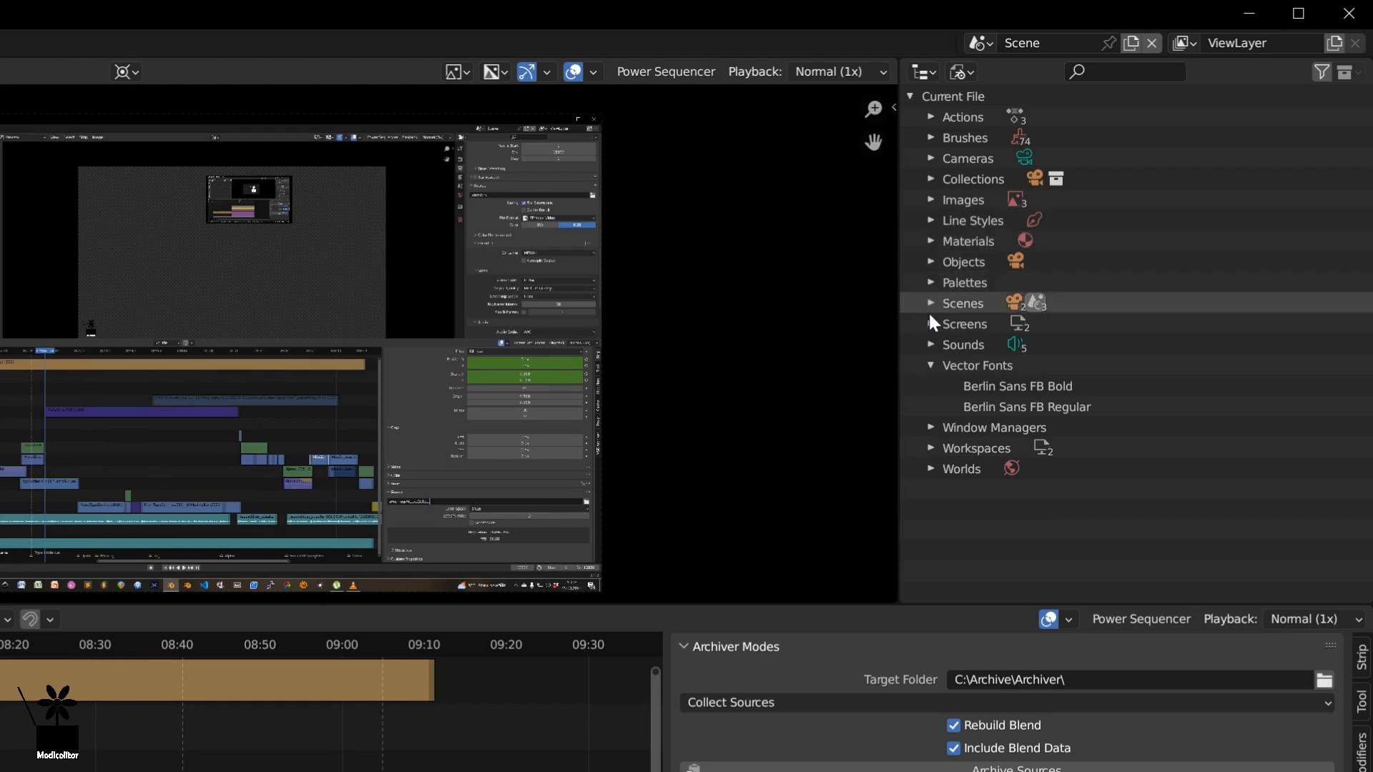
click(989, 407)
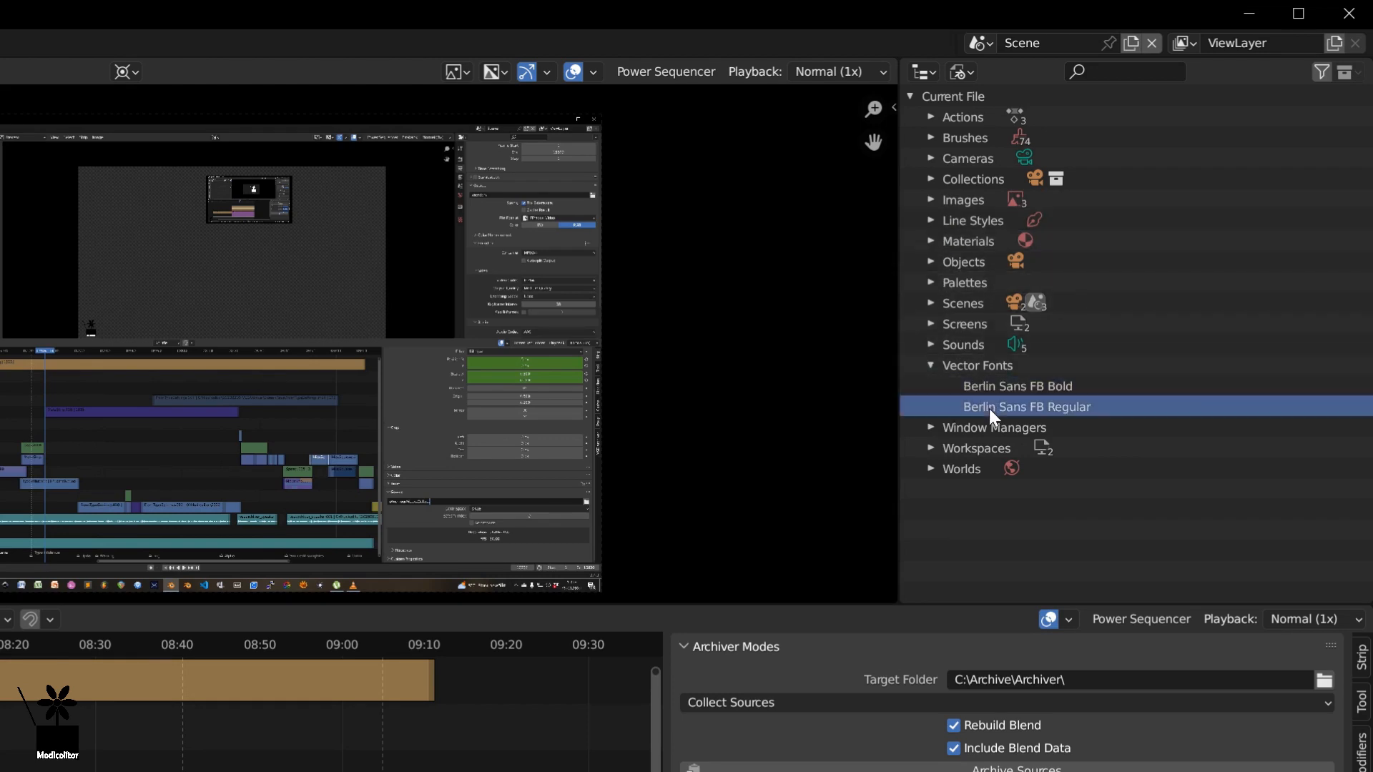
click(931, 362)
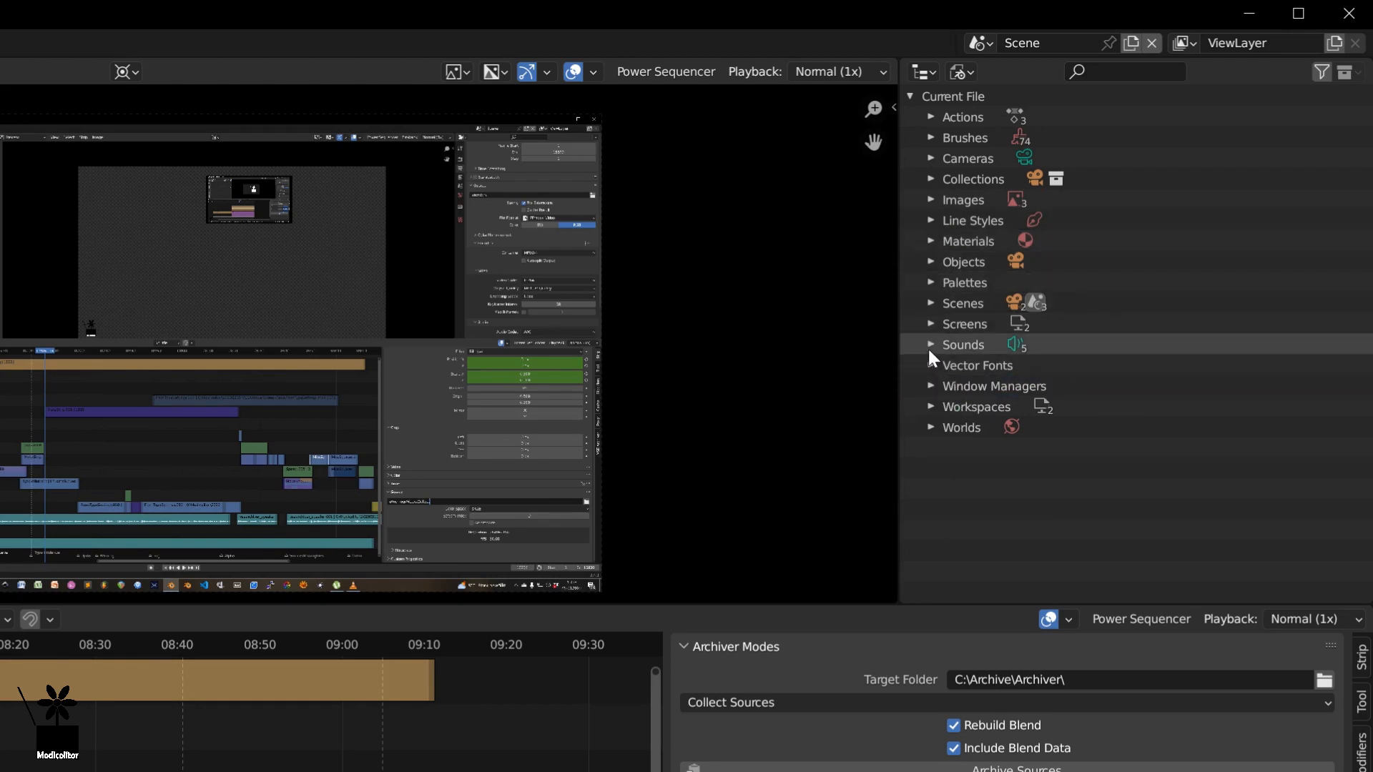
click(929, 347)
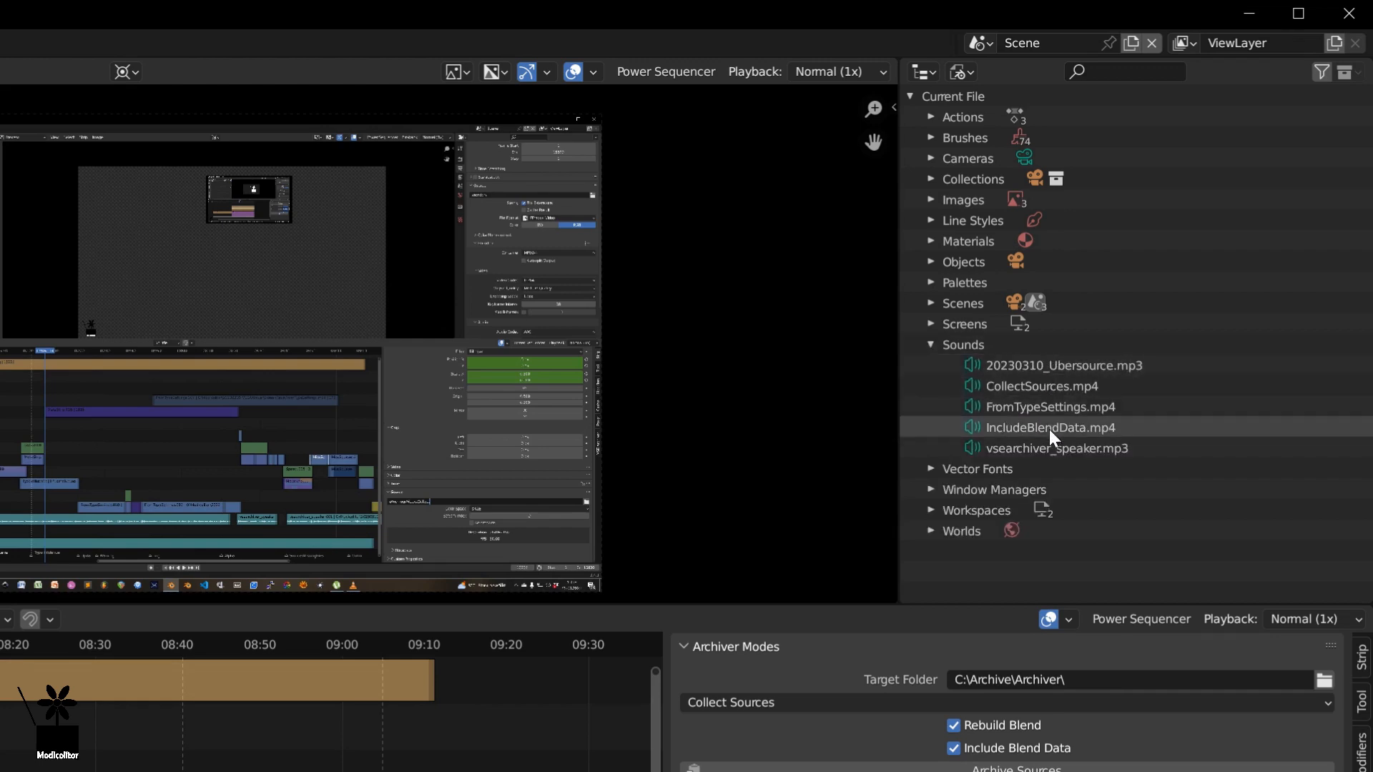
click(930, 345)
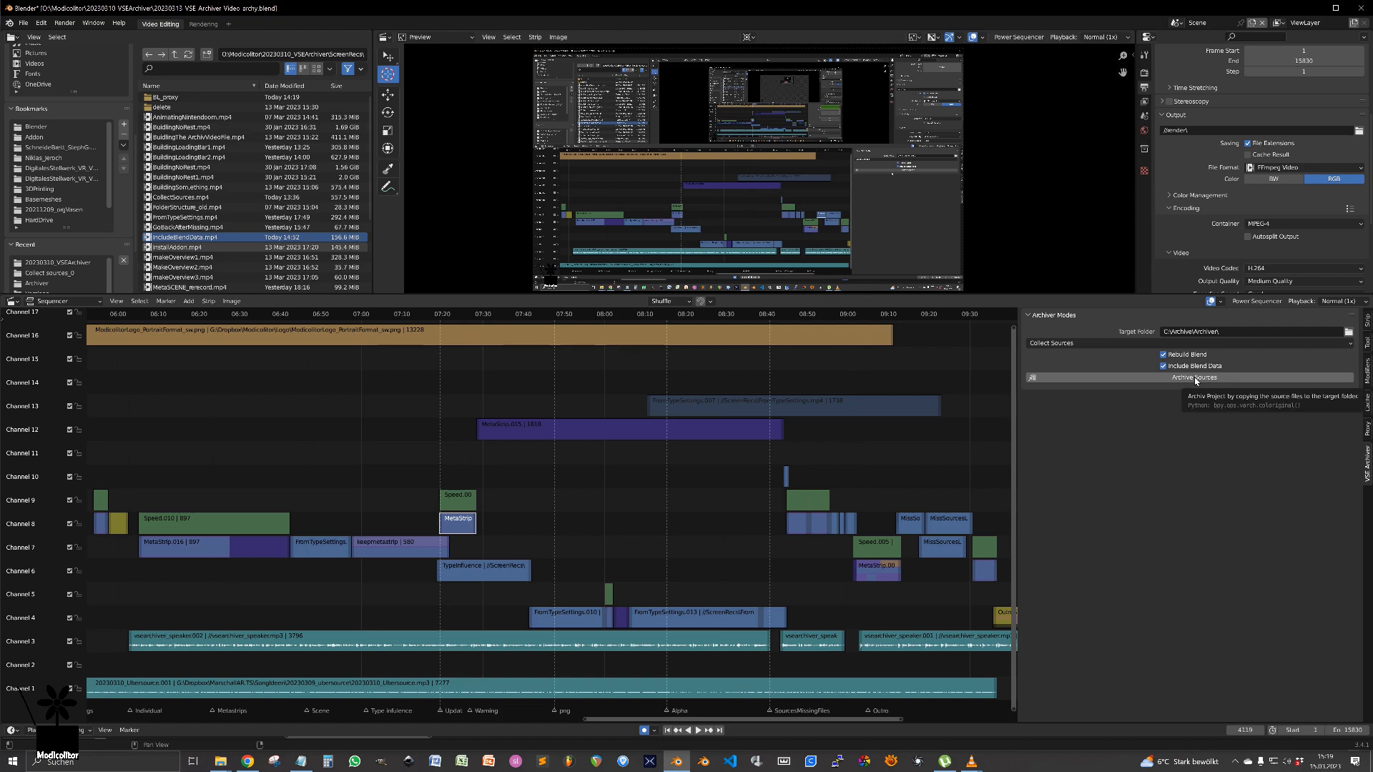
Archive the project's sources to C:\Archive\Archiver with Rebuild Blend and Include Blend Data enabled
click(1194, 379)
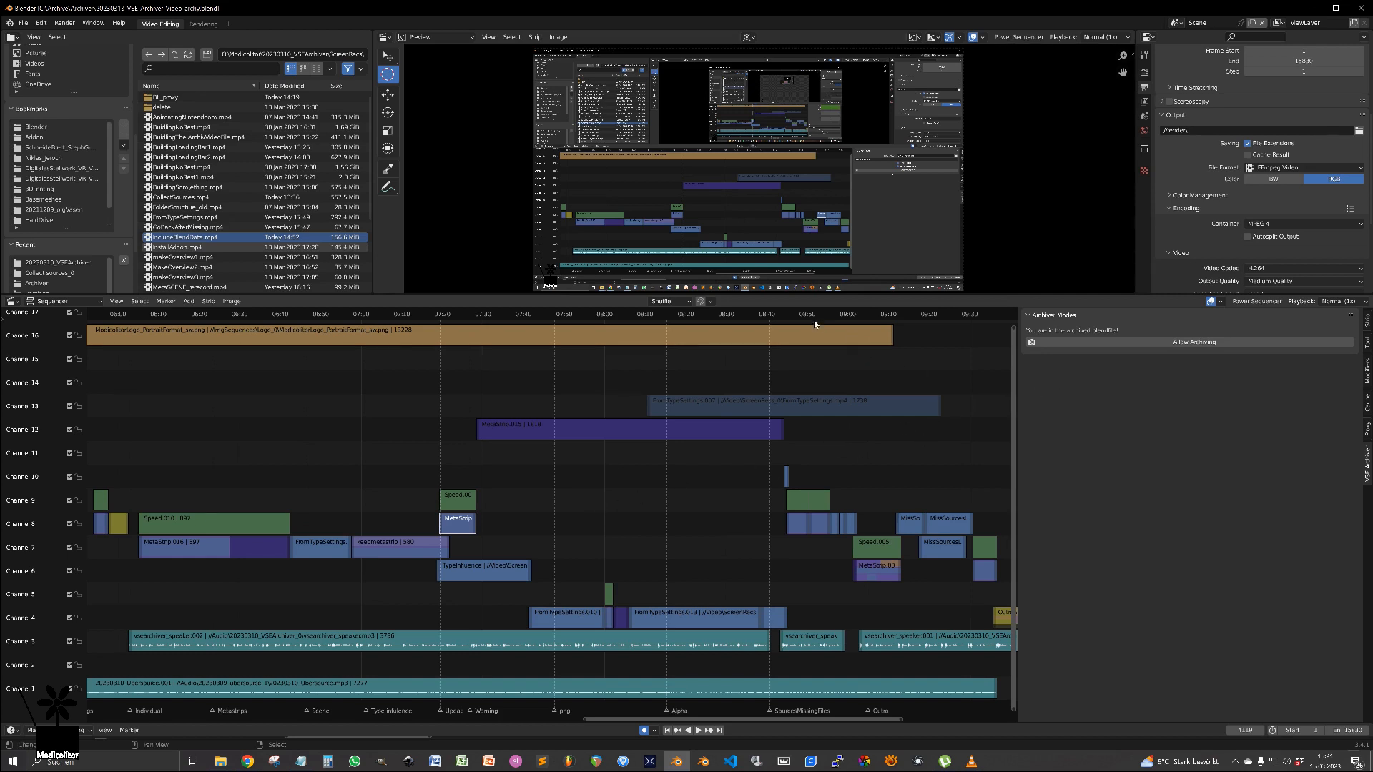
Play and scrub through the earlier part of the archived project's timeline to check its strips
drag(801, 317, 815, 319)
scroll(396, 472, down, 8)
middle_drag(143, 476, 765, 509)
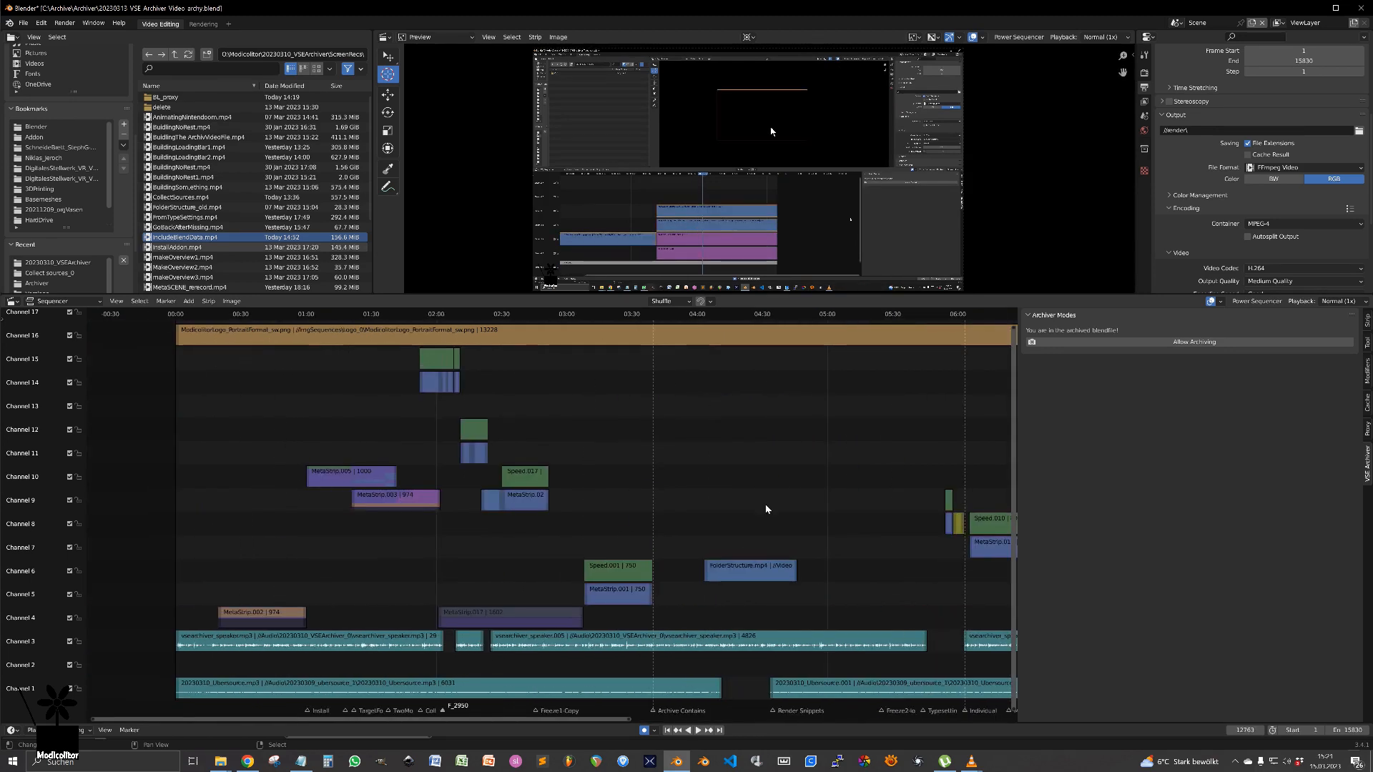
click(439, 315)
key(space)
drag(440, 319, 450, 320)
drag(464, 326, 412, 474)
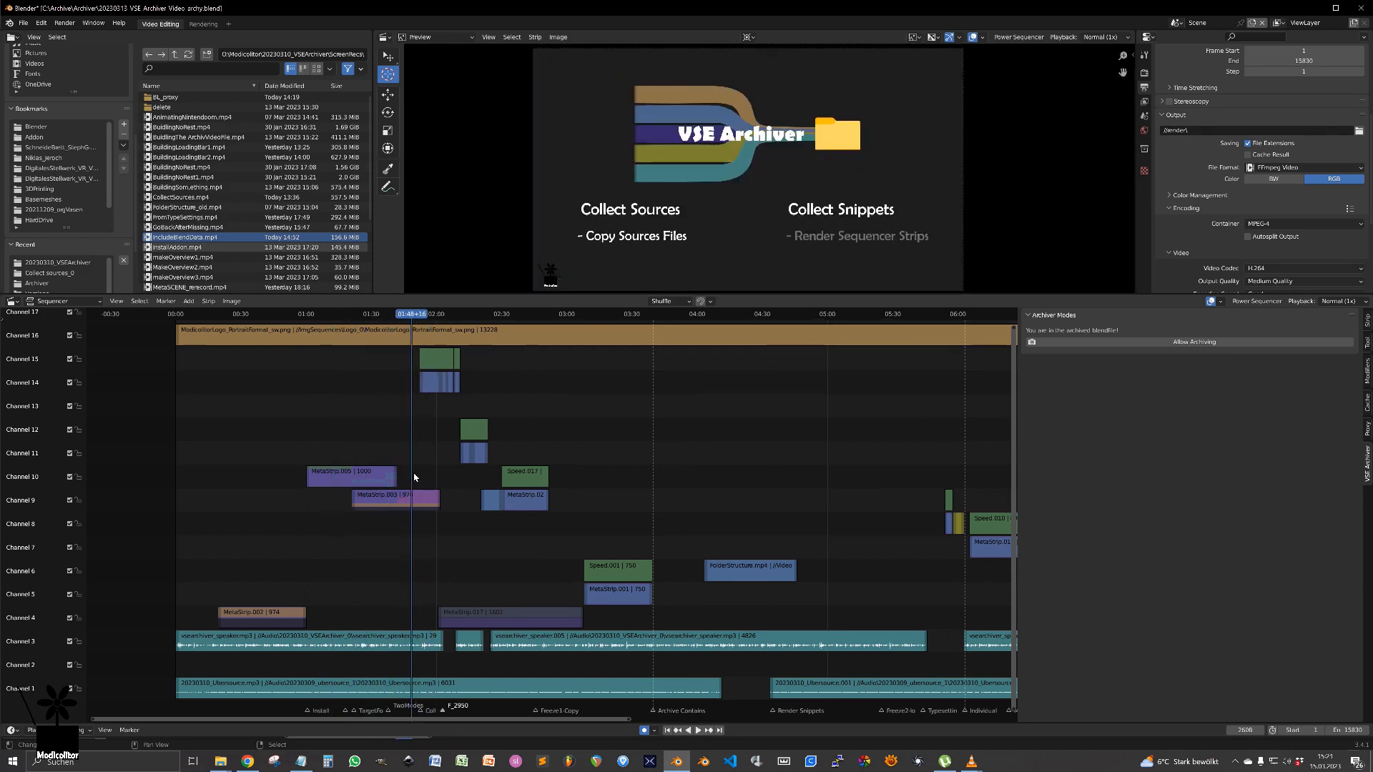
Enter the meta strip in channel 9 and show the source path of its VSEArchiverLogoV1 image strip
click(412, 499)
key(Tab)
click(405, 638)
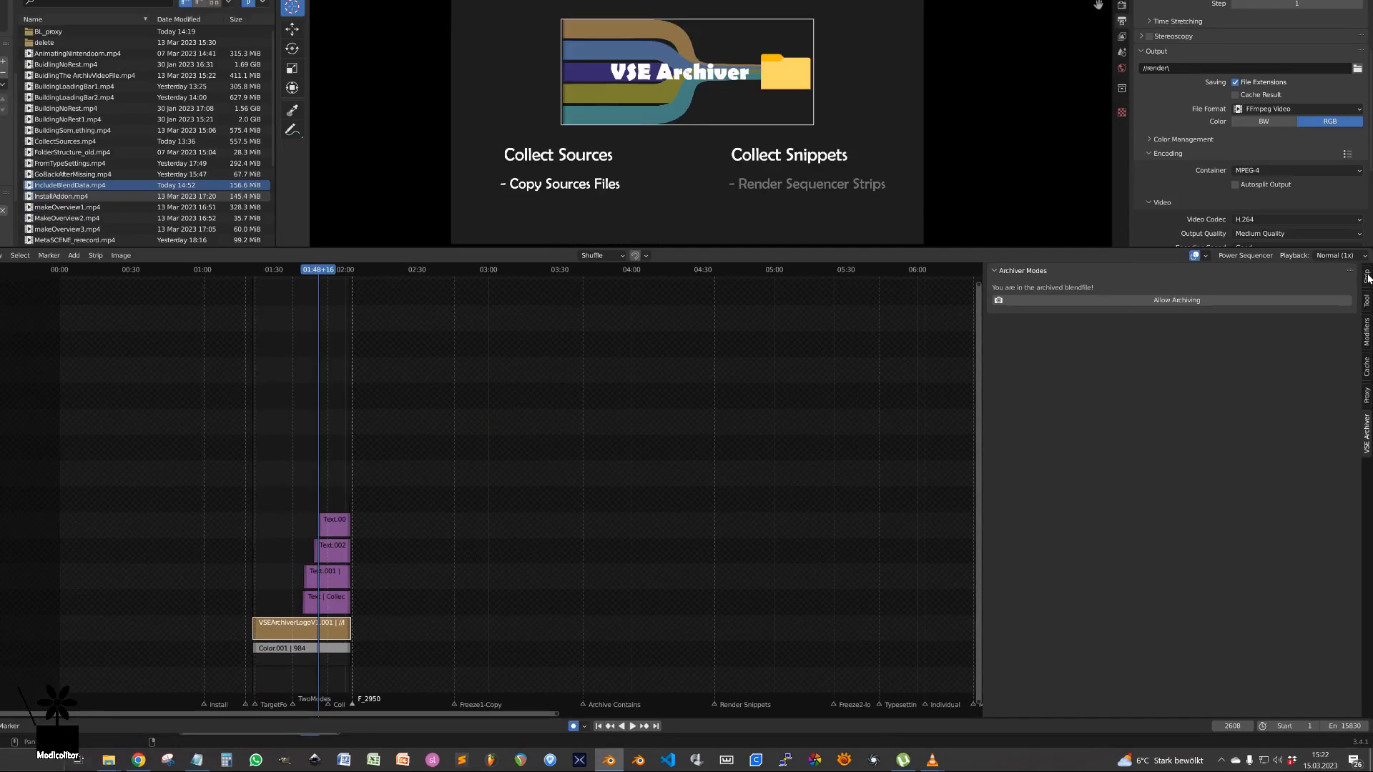
click(1367, 277)
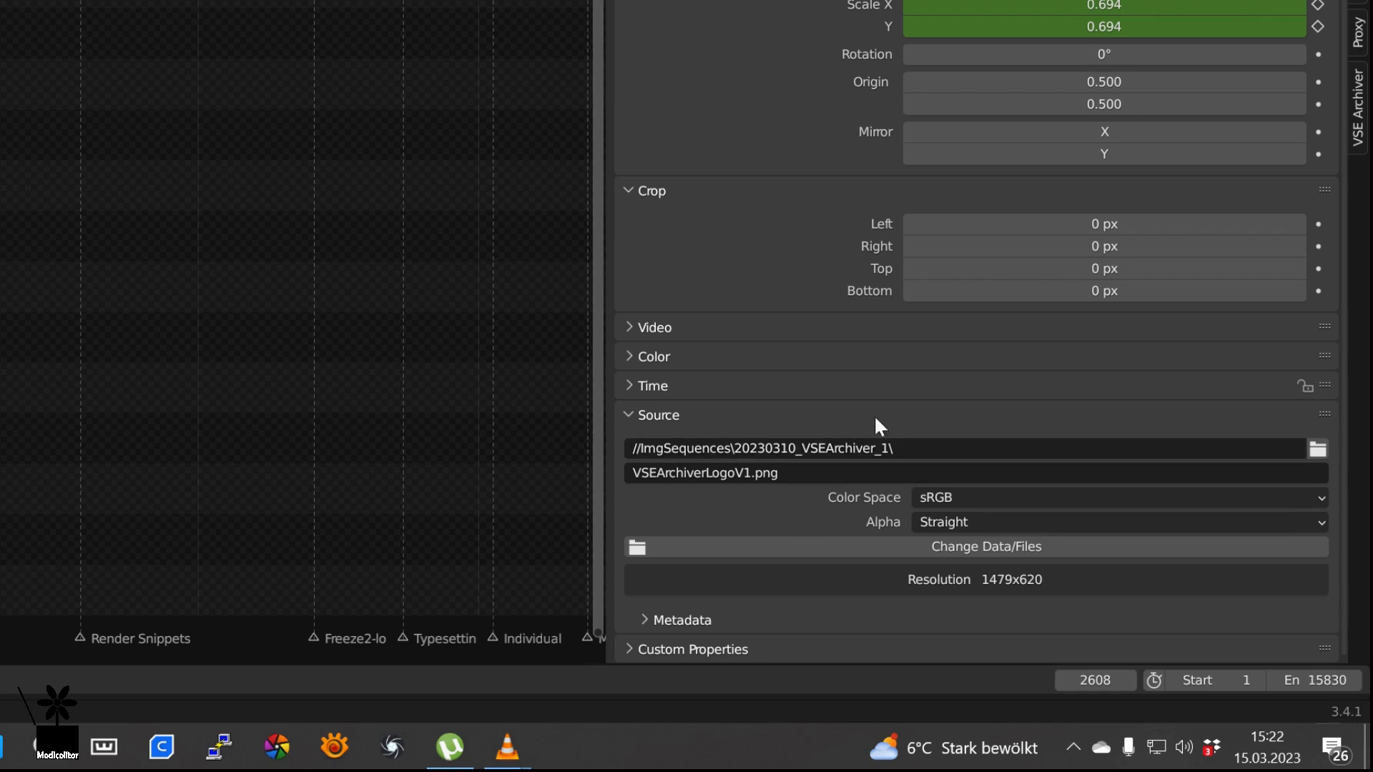
Leave the logo meta strip, check the source path of the IncludeBlendData clip inside another meta strip, and exit it
key(Tab)
click(35, 339)
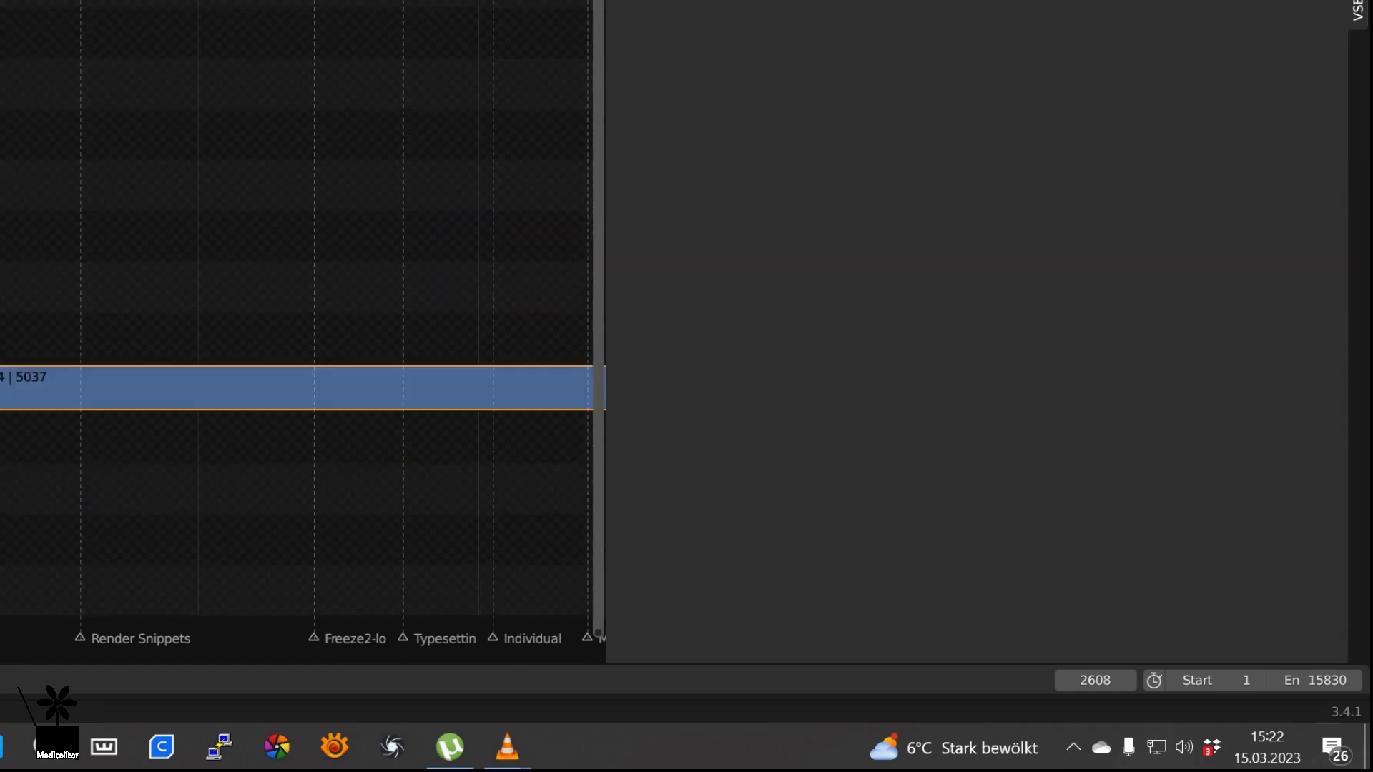
click(514, 402)
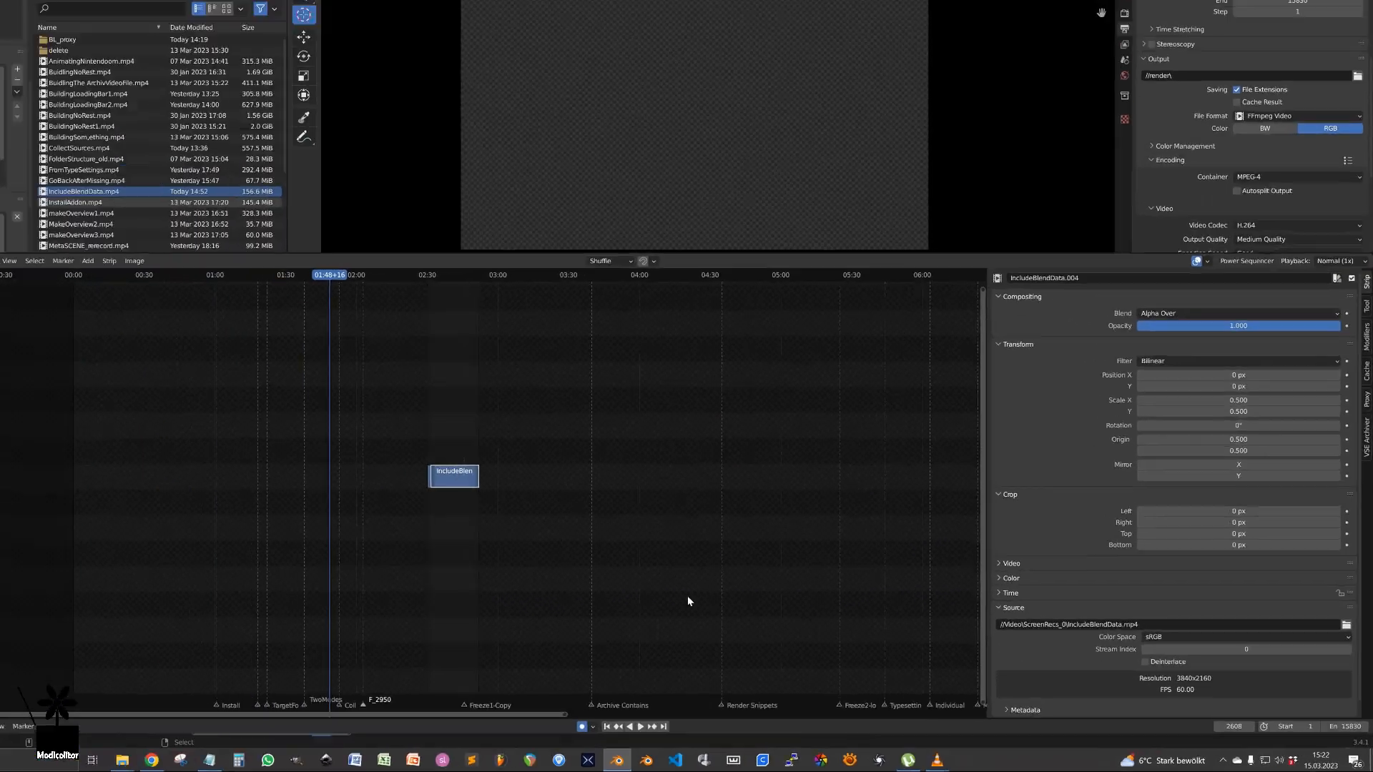
key(Tab)
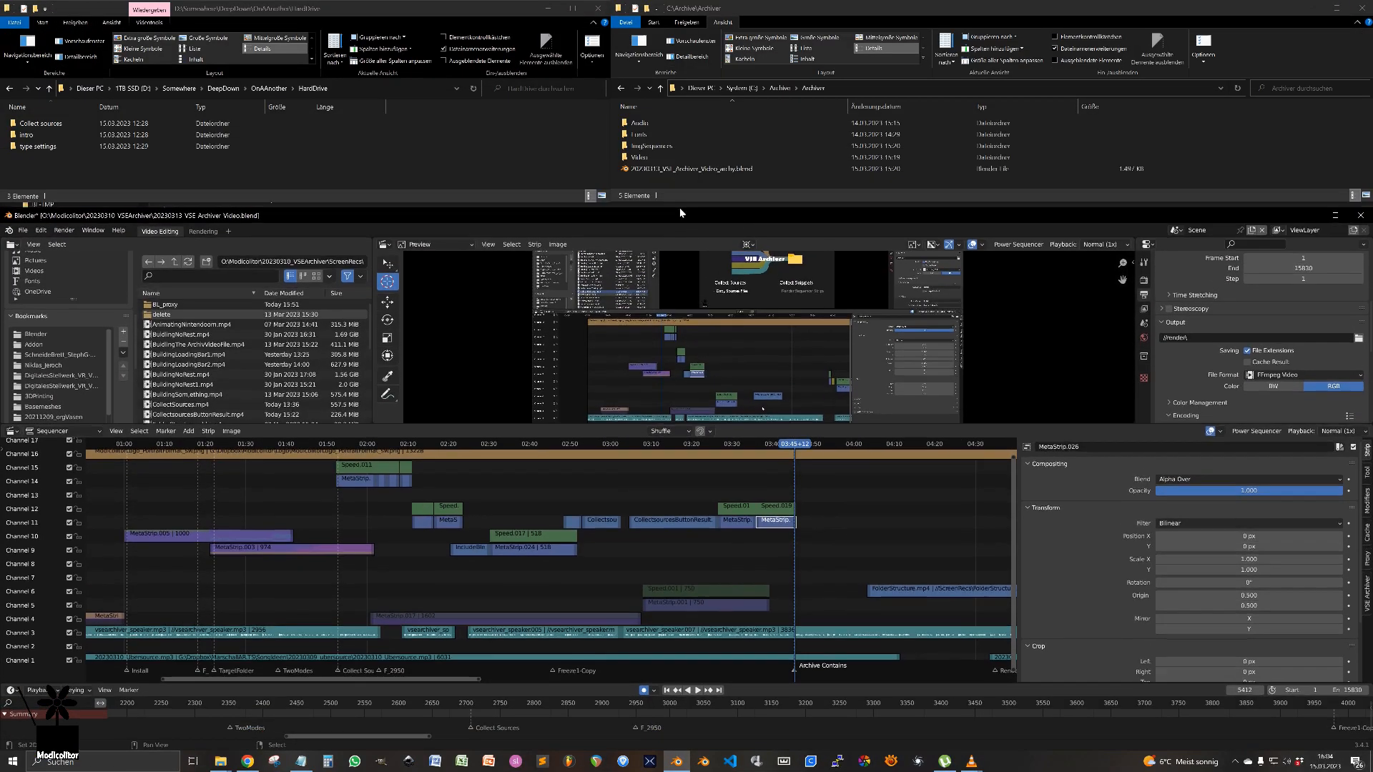
In File Explorer, open the archive's Video folder and compare its subfolders with the original folders in HardDrive
drag(680, 209, 680, 205)
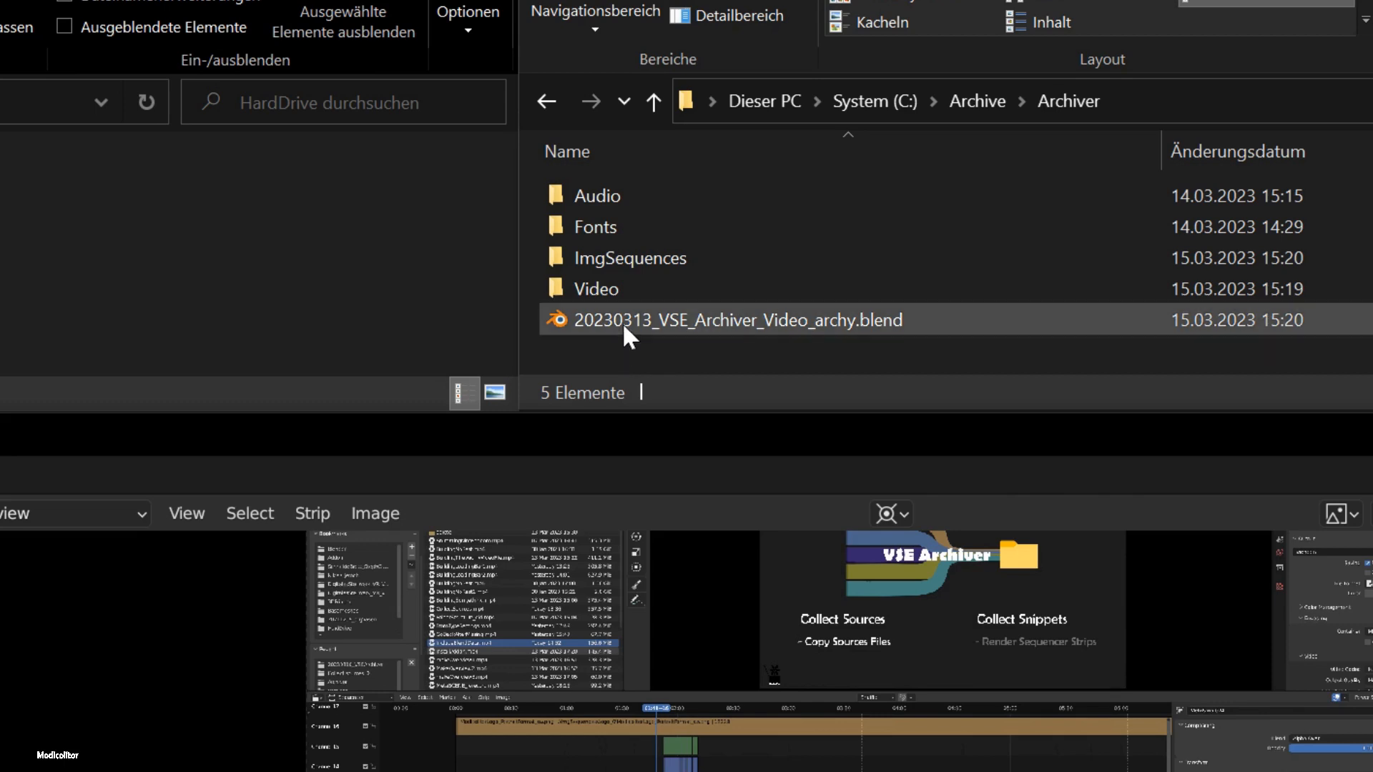
double_click(622, 290)
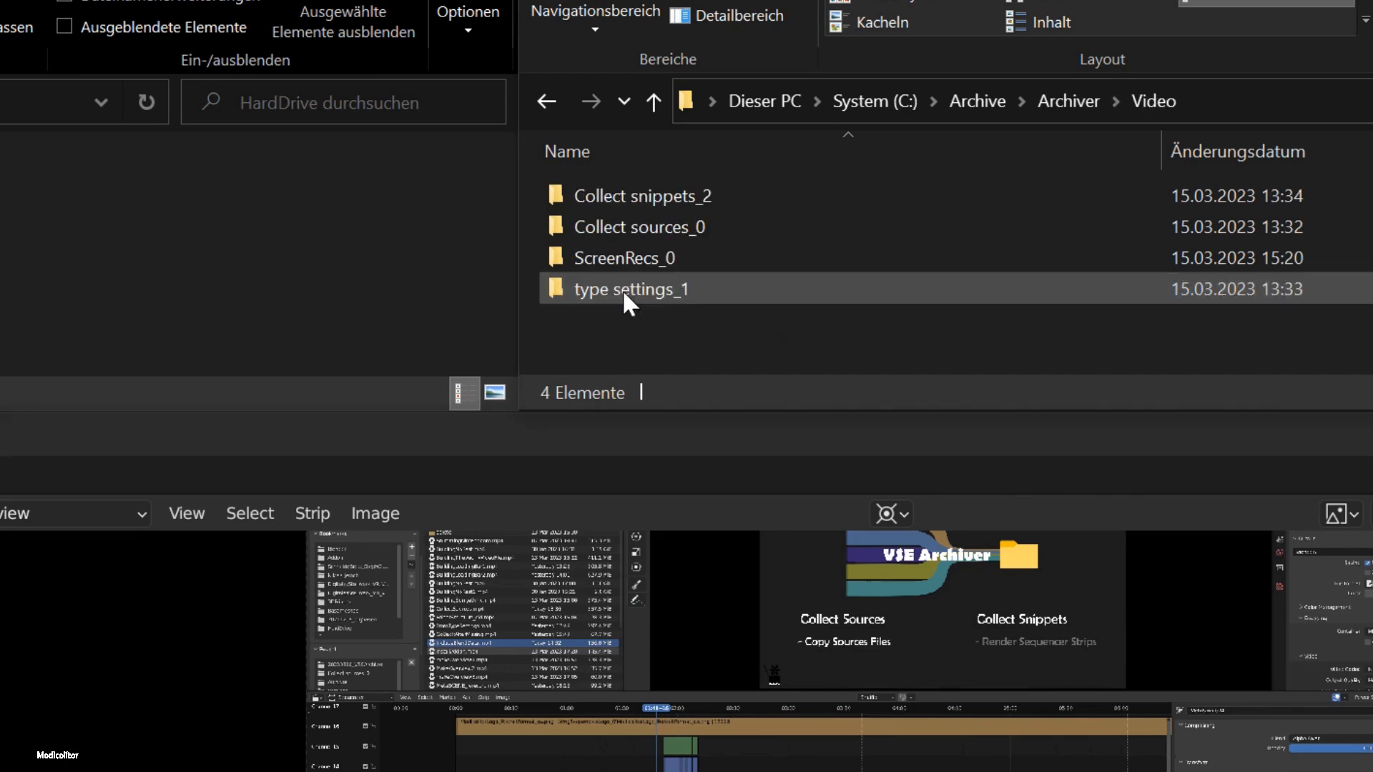
click(705, 200)
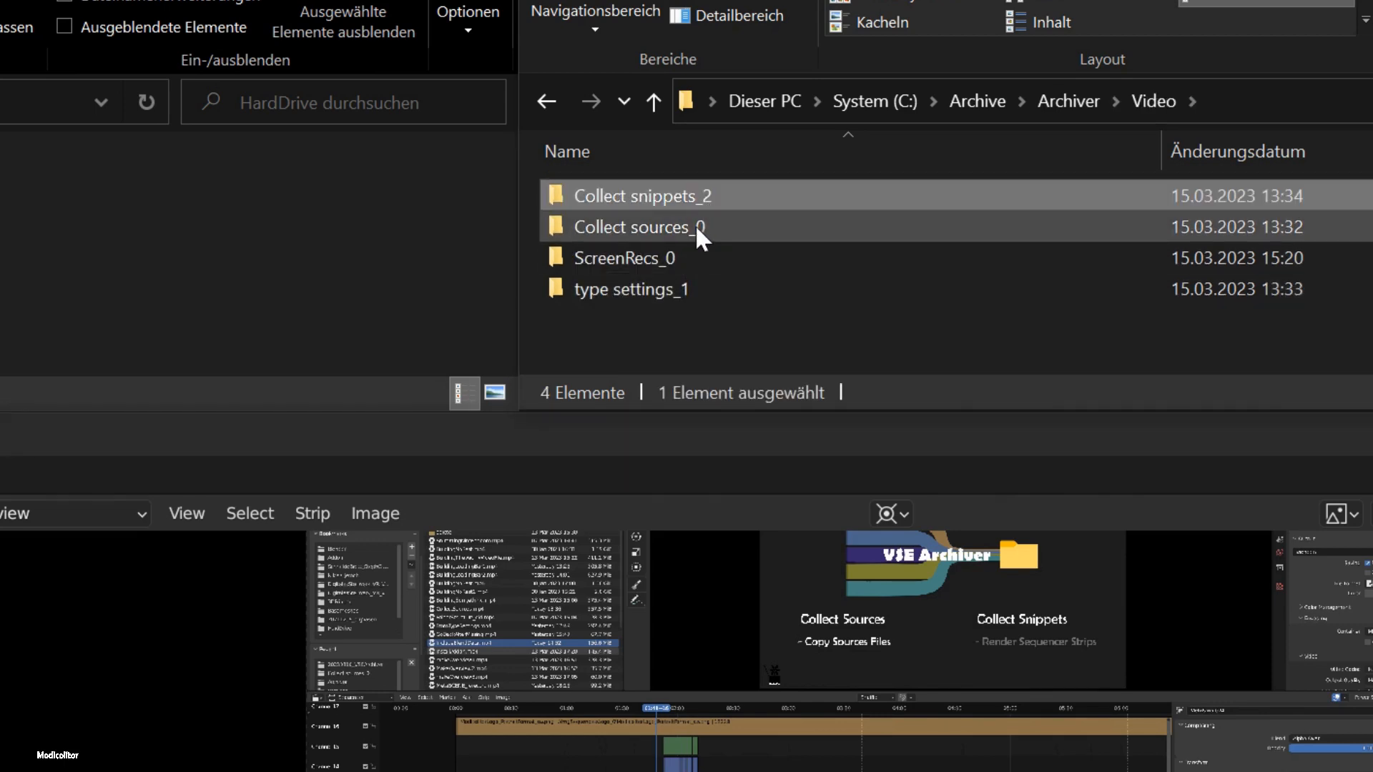
click(694, 225)
click(688, 246)
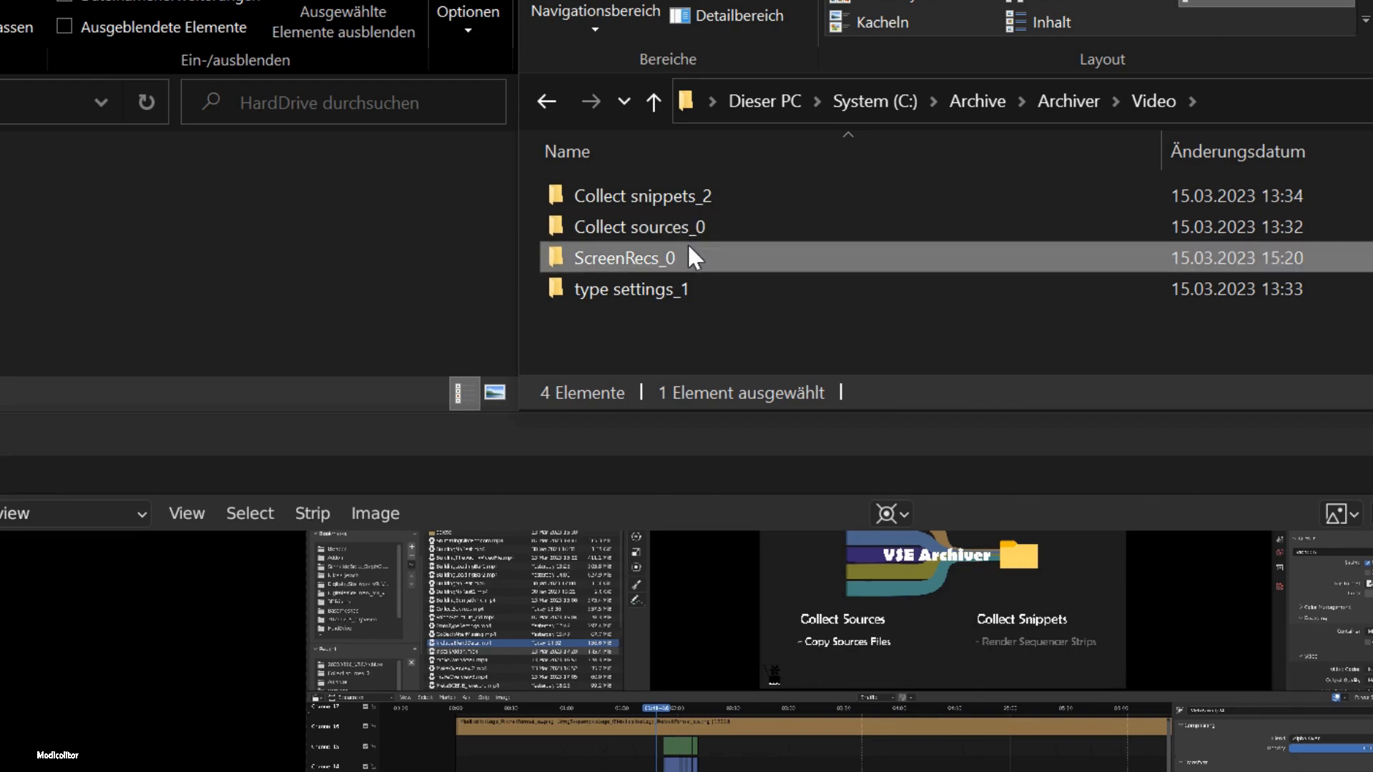
click(677, 294)
click(672, 340)
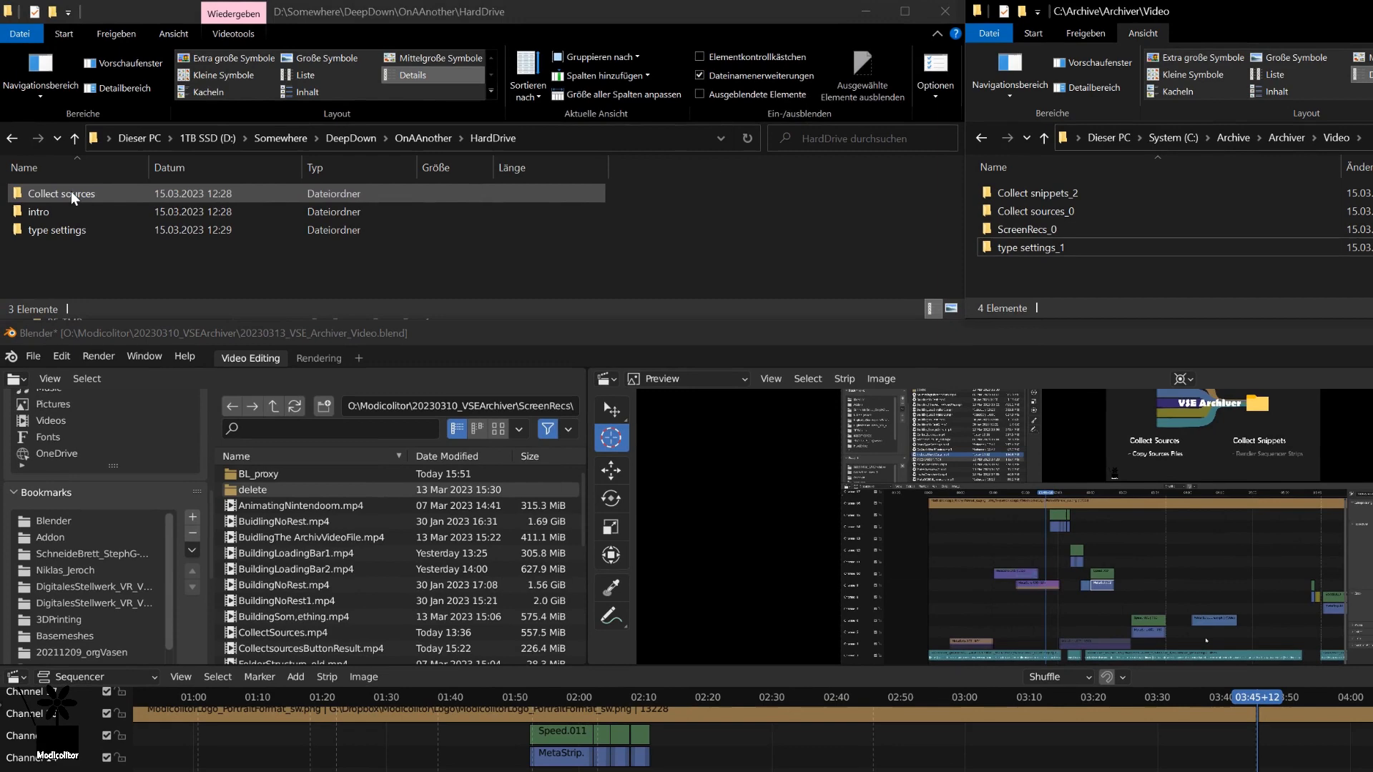
click(2, 191)
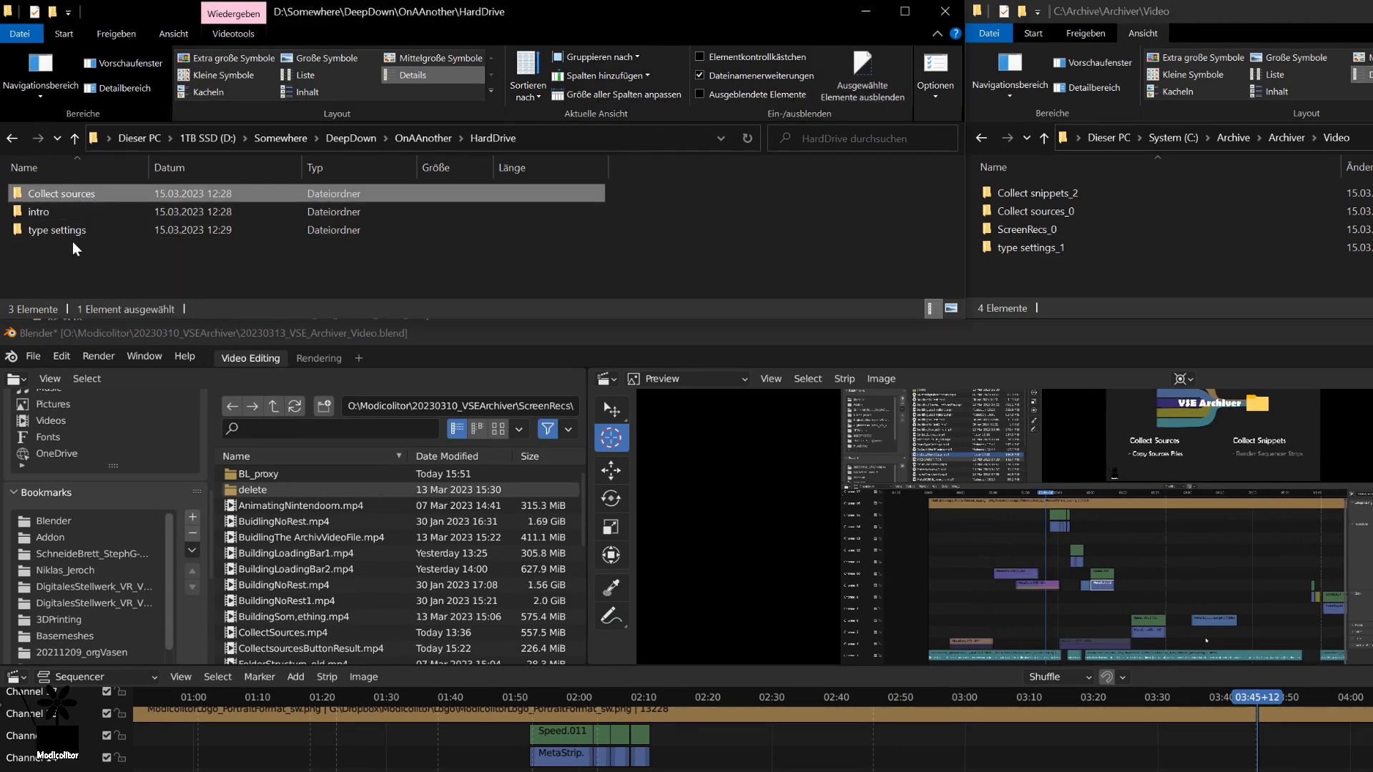
click(75, 238)
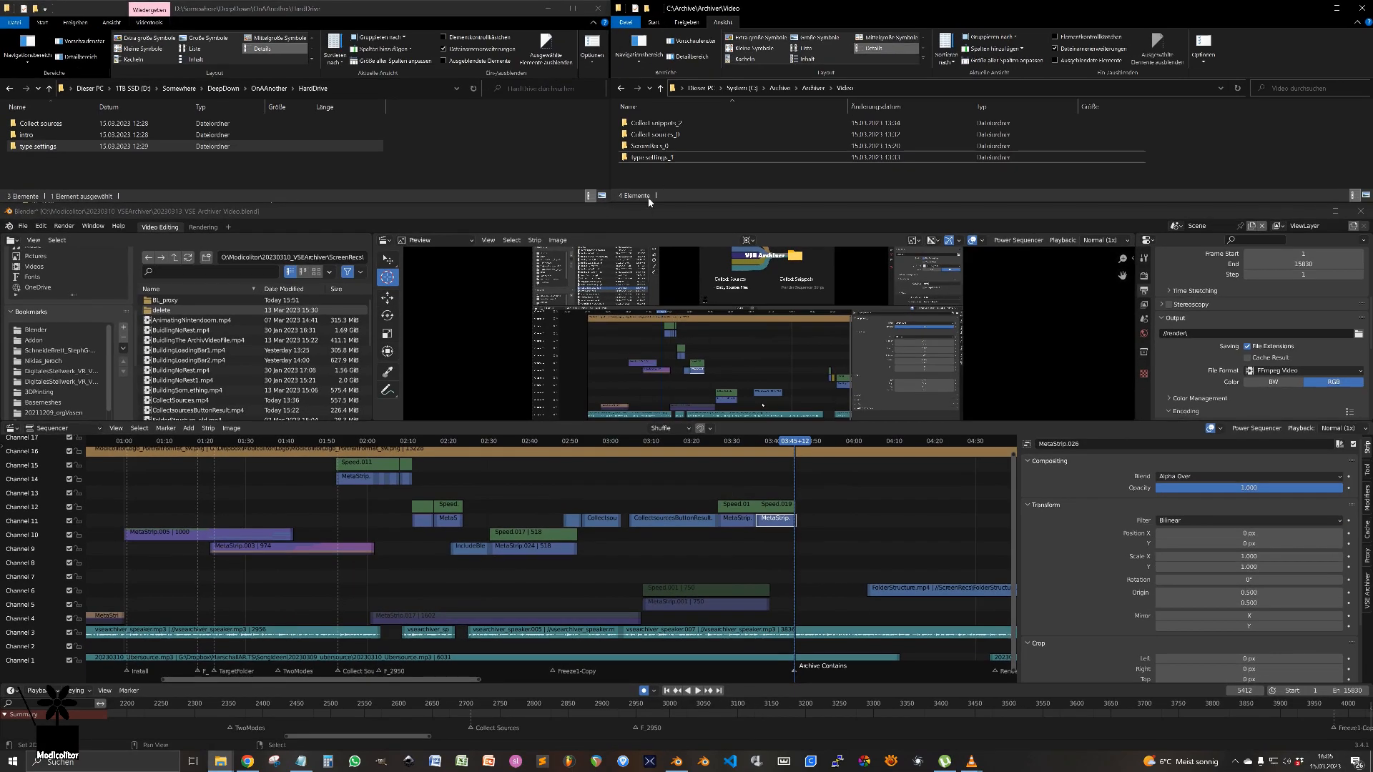
Go up to C:\Archive in File Explorer and expand the Blender window over the folder windows again
click(813, 88)
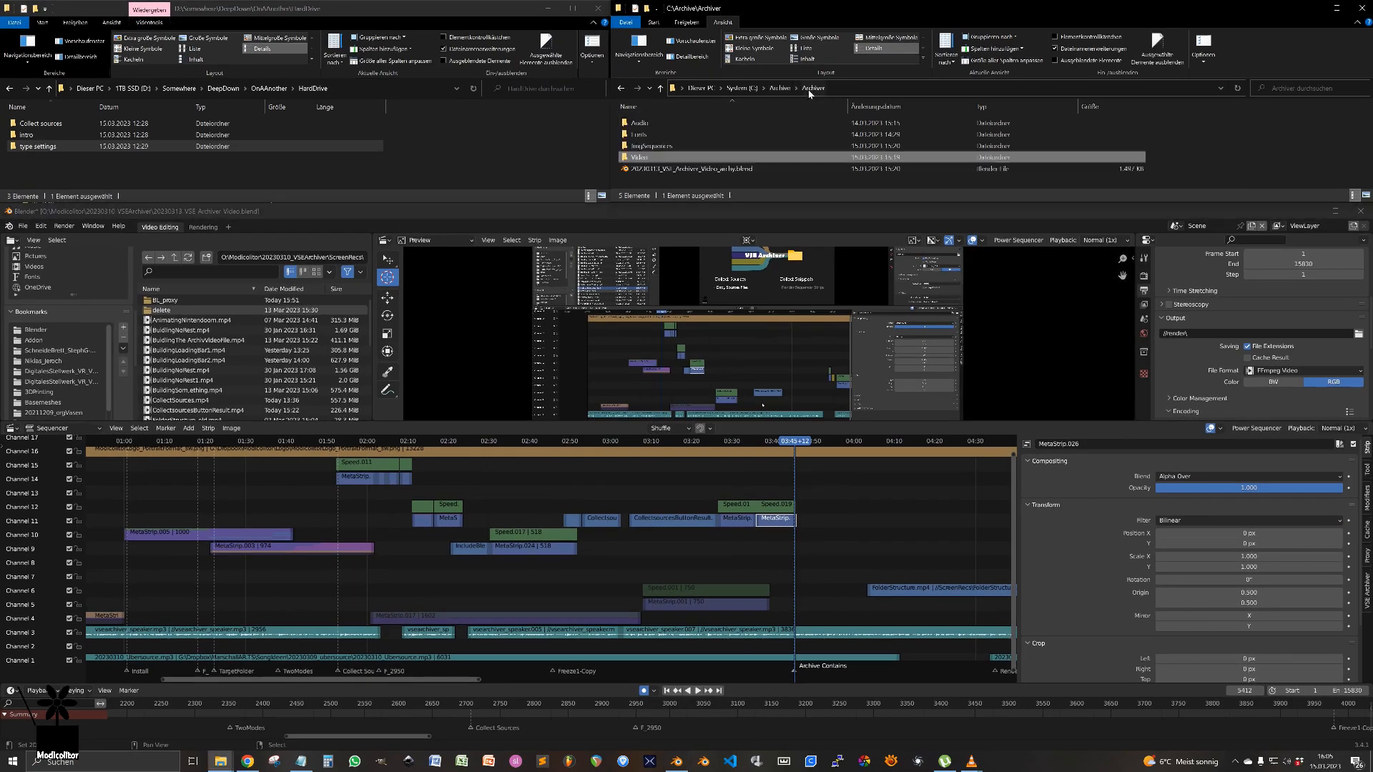
click(779, 87)
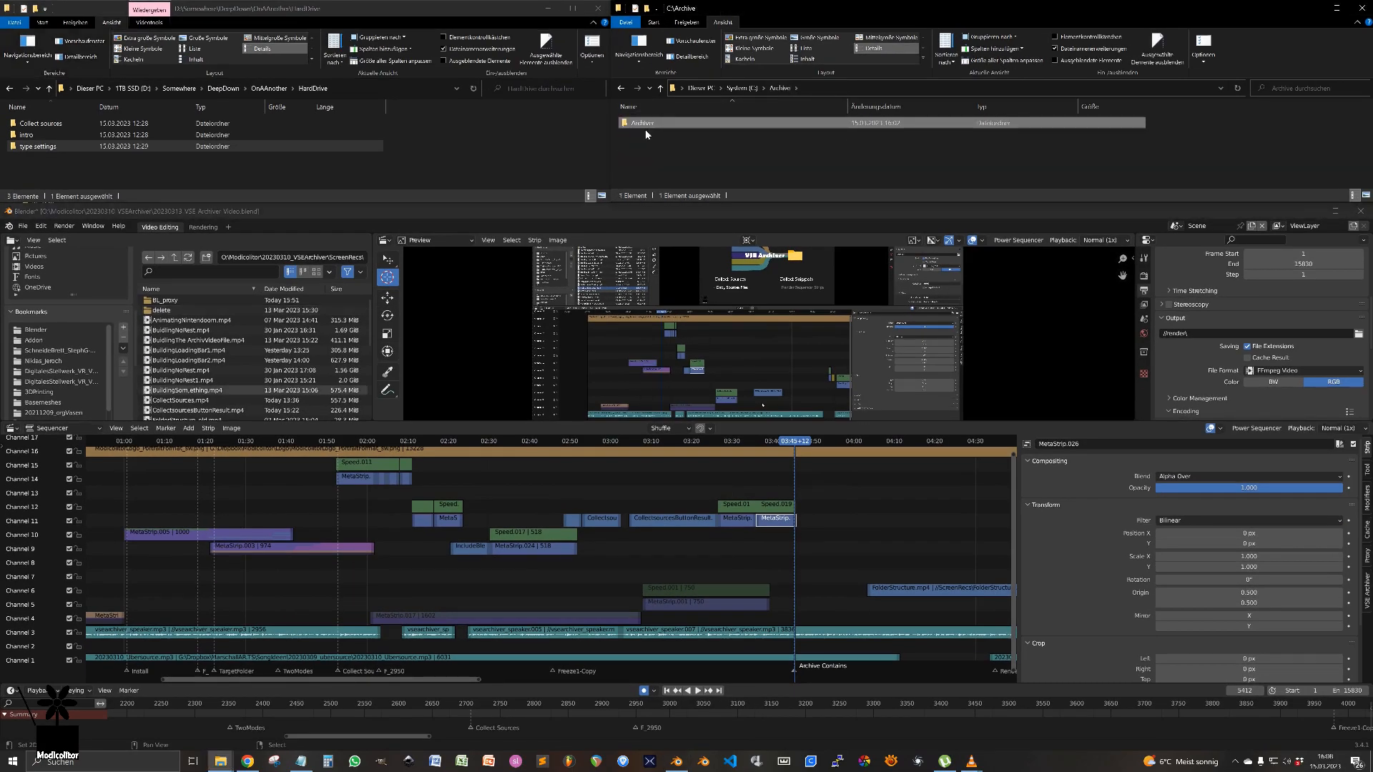
drag(636, 202, 633, 5)
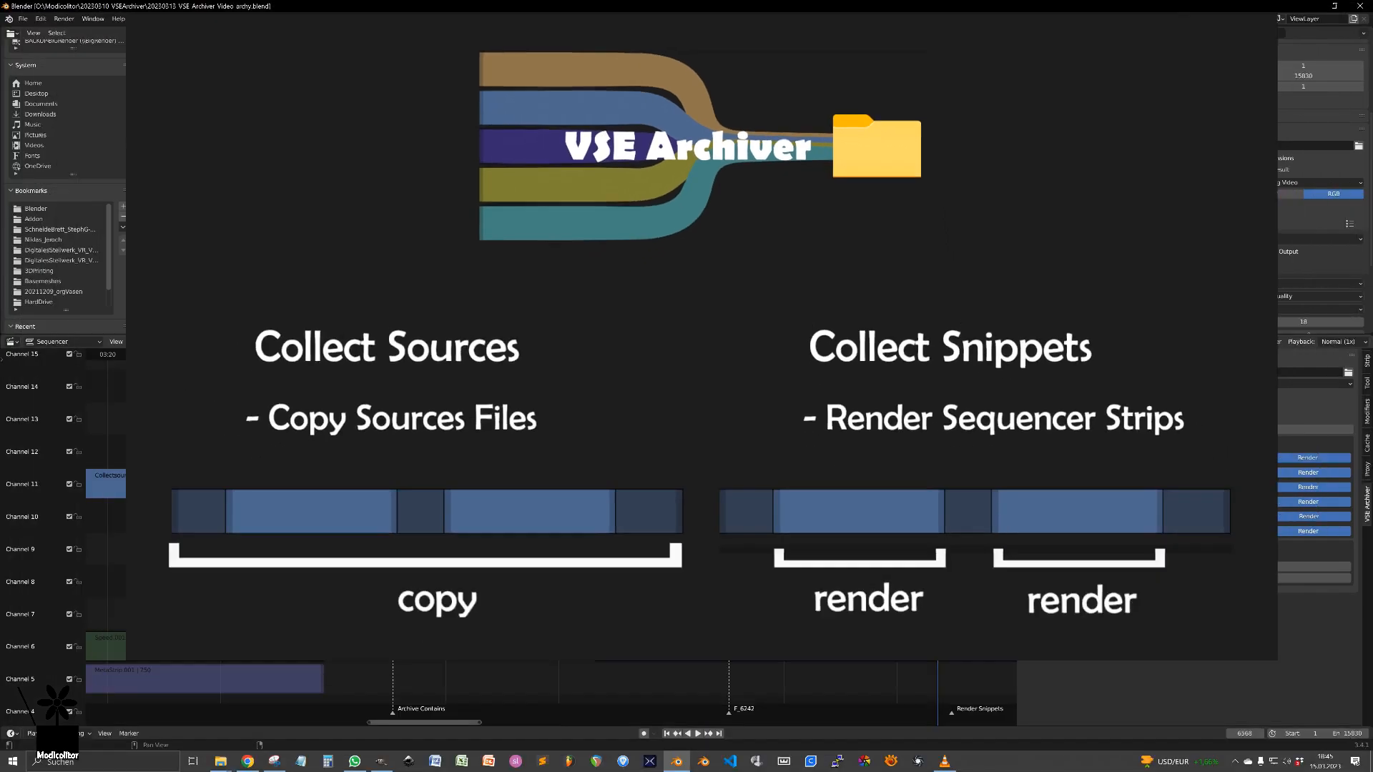
Set the render output path to the archiver's target folder, C:\Archive\Archiver\
key(ctrl+c)
key(Return)
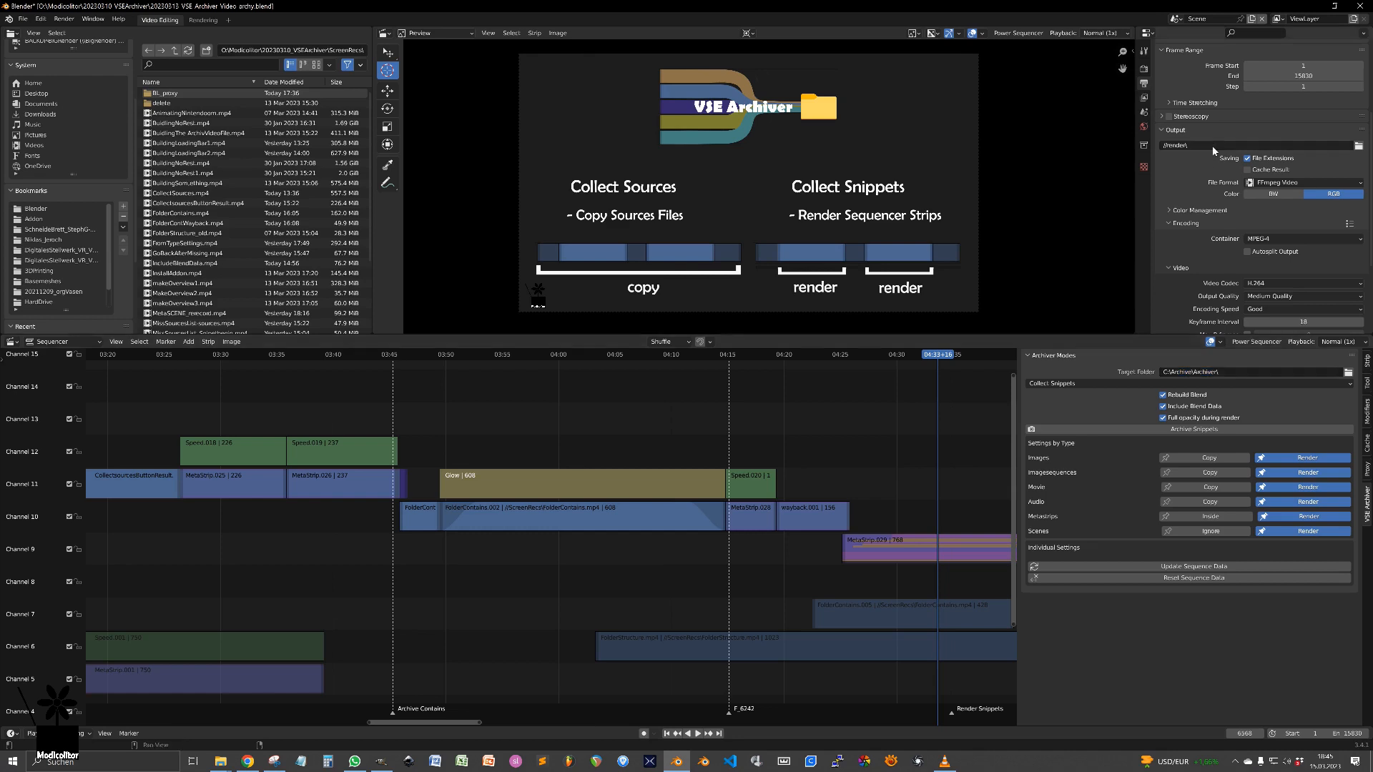
click(1212, 146)
key(ctrl+v)
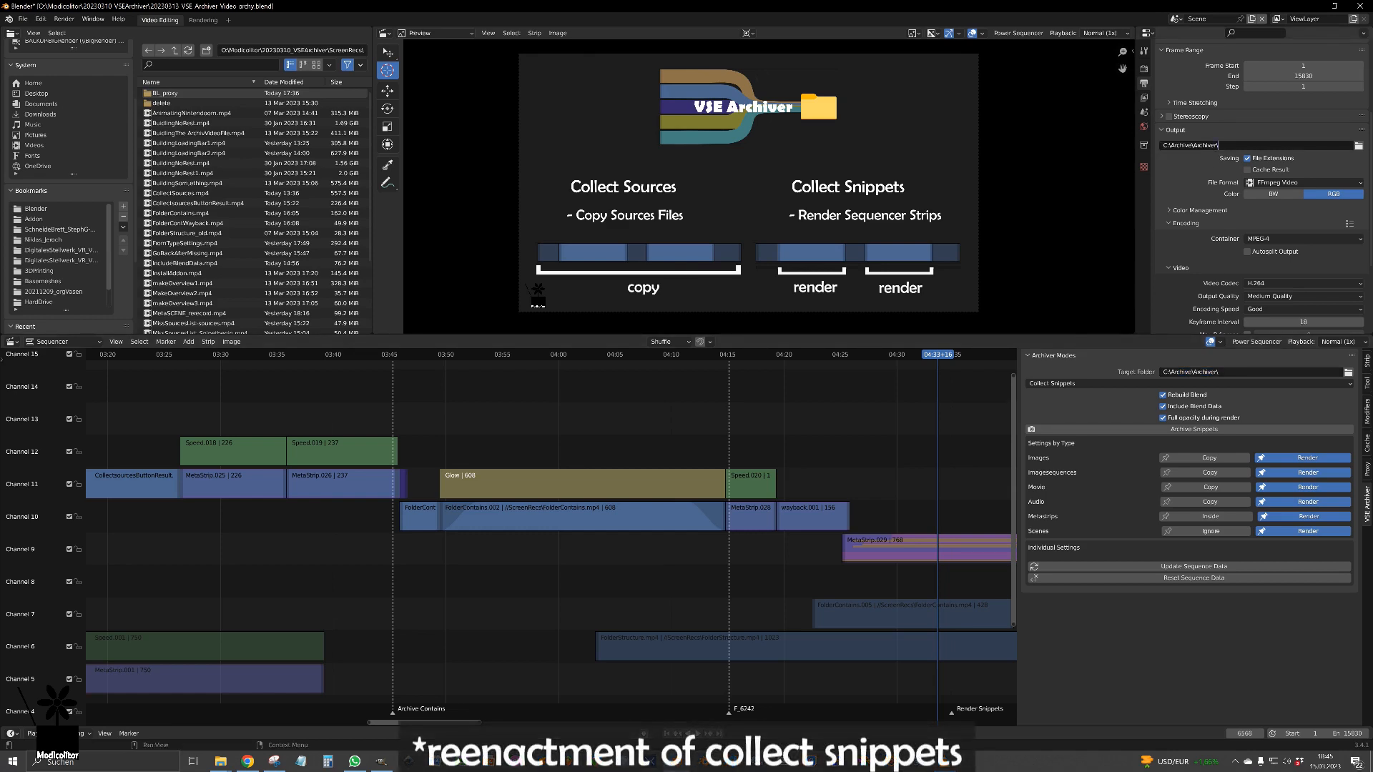
key(Return)
Check the individual archiving settings of several movie and meta strips in channels 10 and 11
click(816, 521)
click(670, 512)
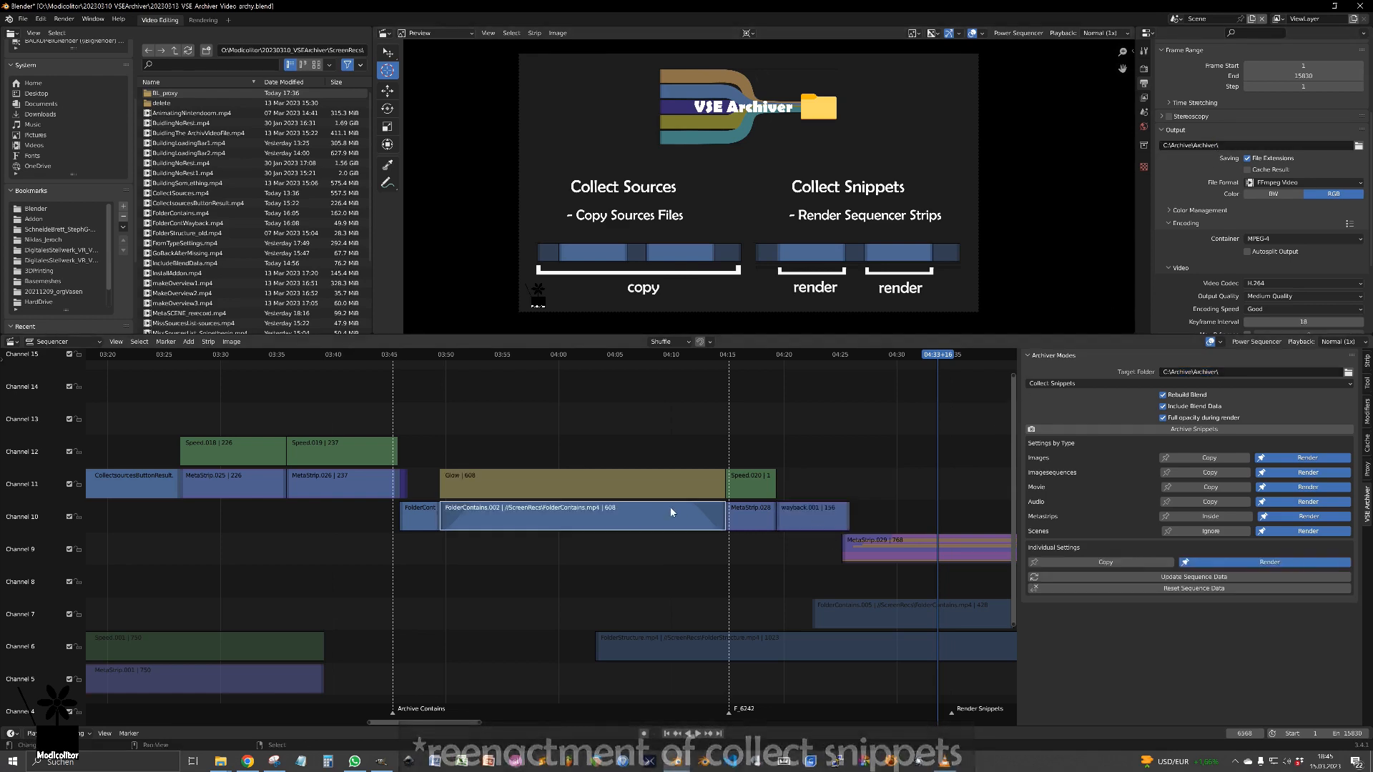
click(322, 486)
click(242, 489)
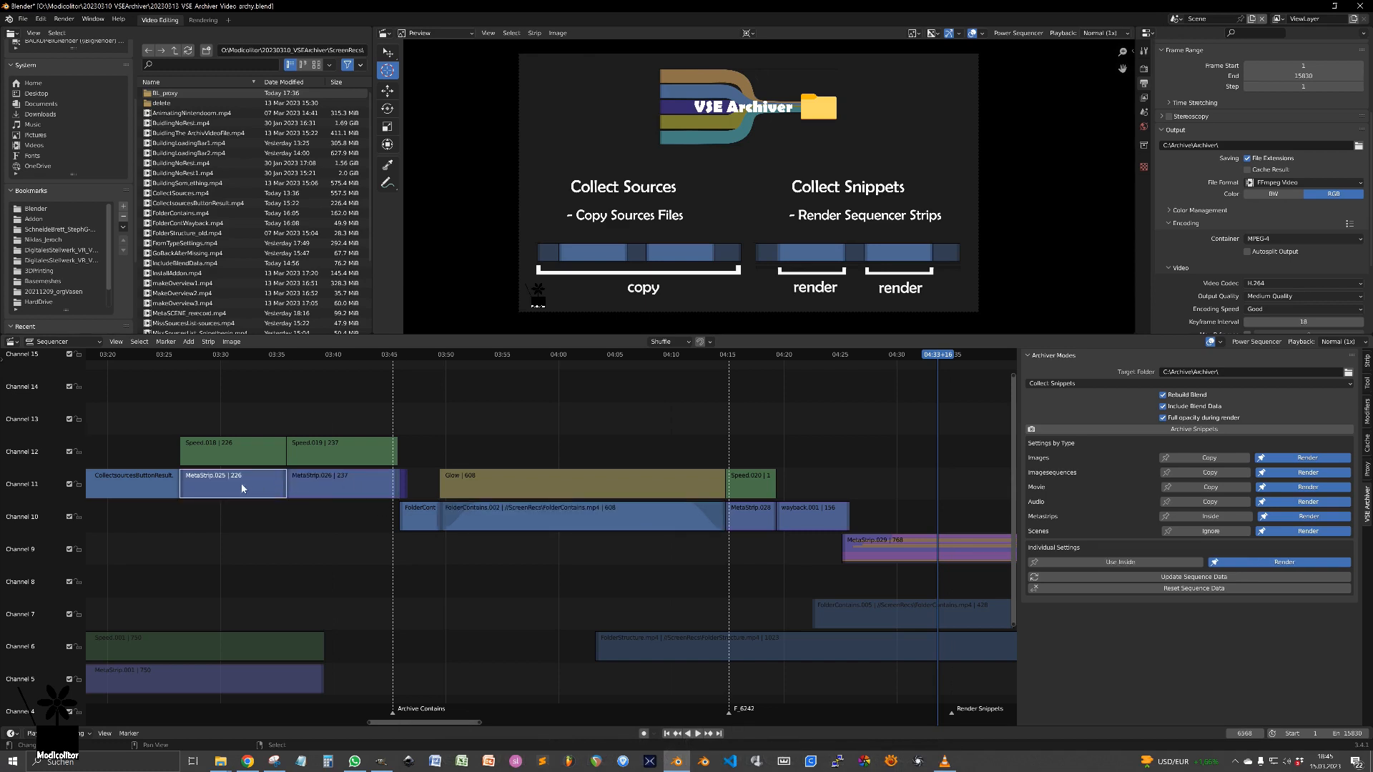
click(141, 488)
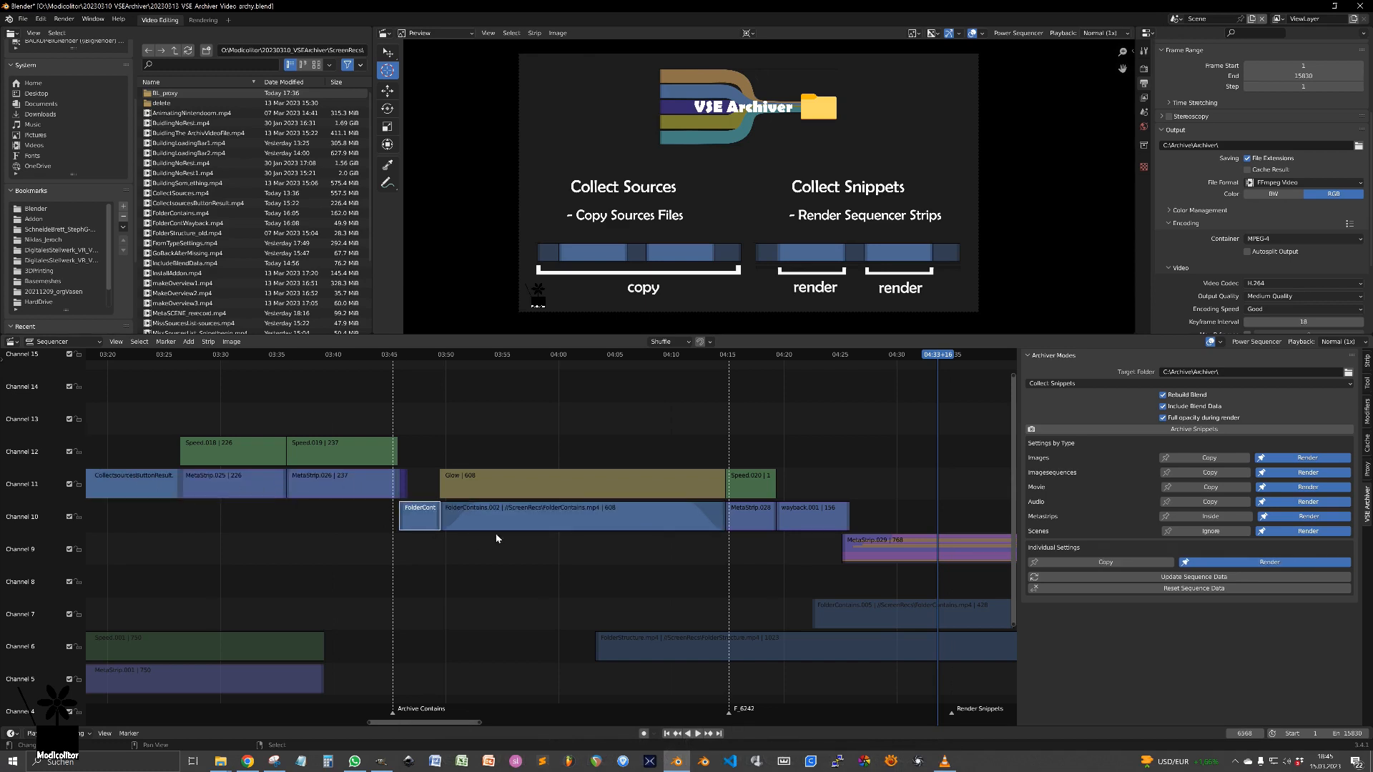
Mute every strip except the FolderContains.002 clip and its Glow strip, and clear the selection
click(560, 522)
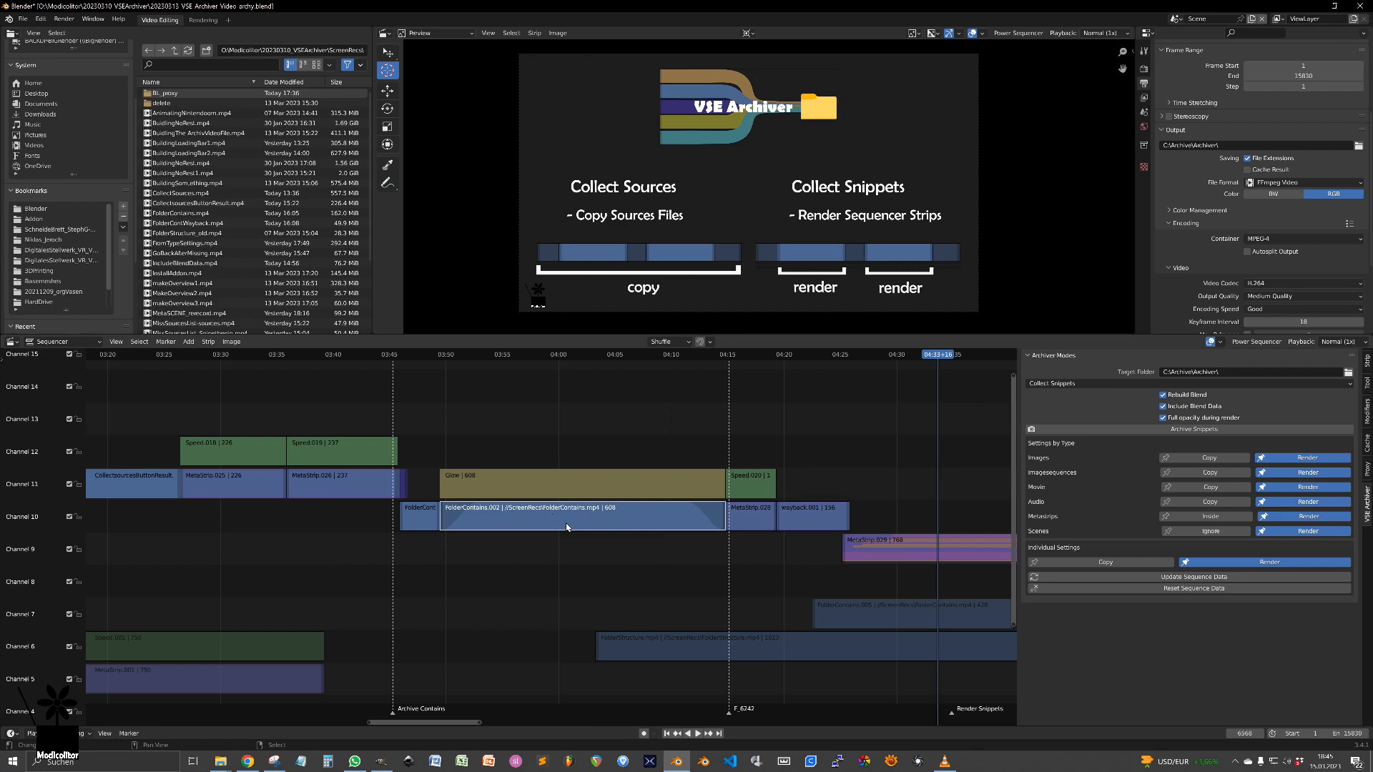
shift+click(572, 496)
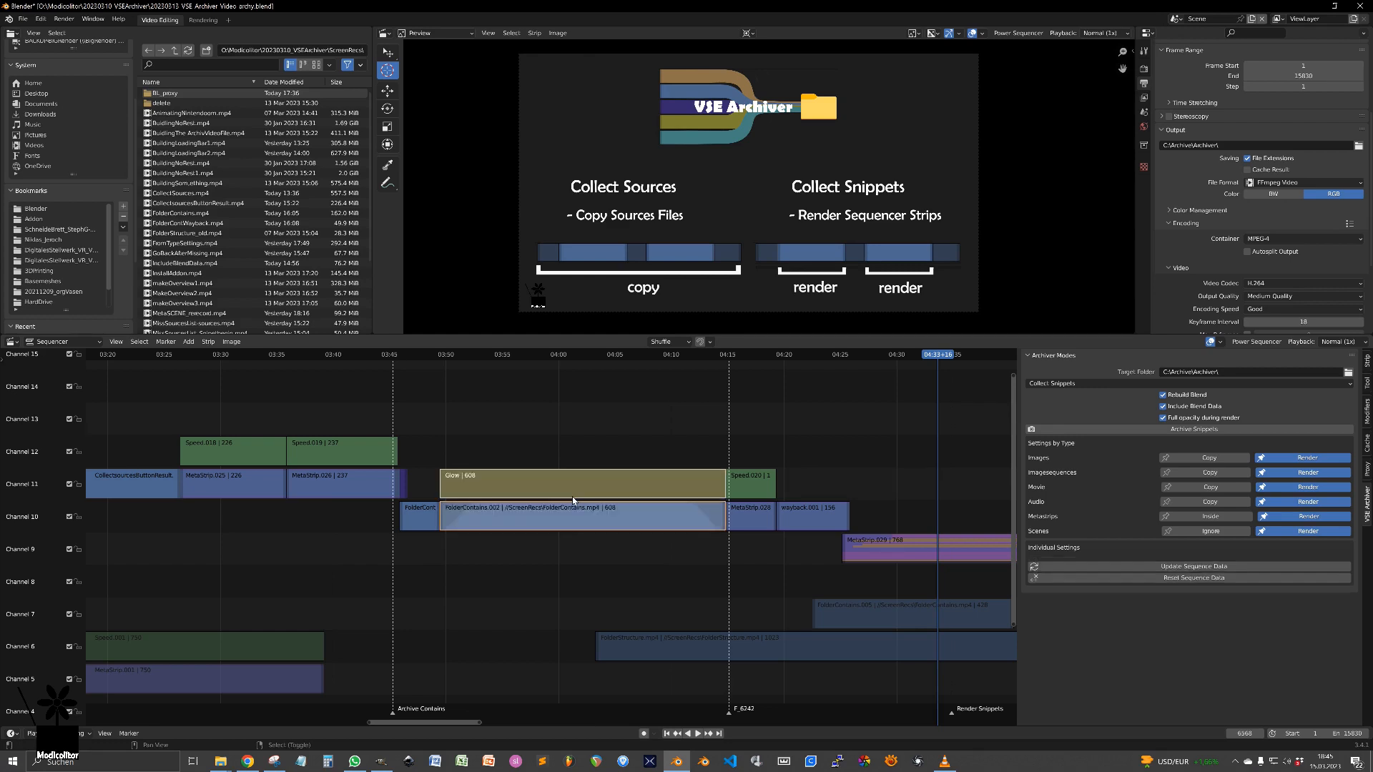
key(a)
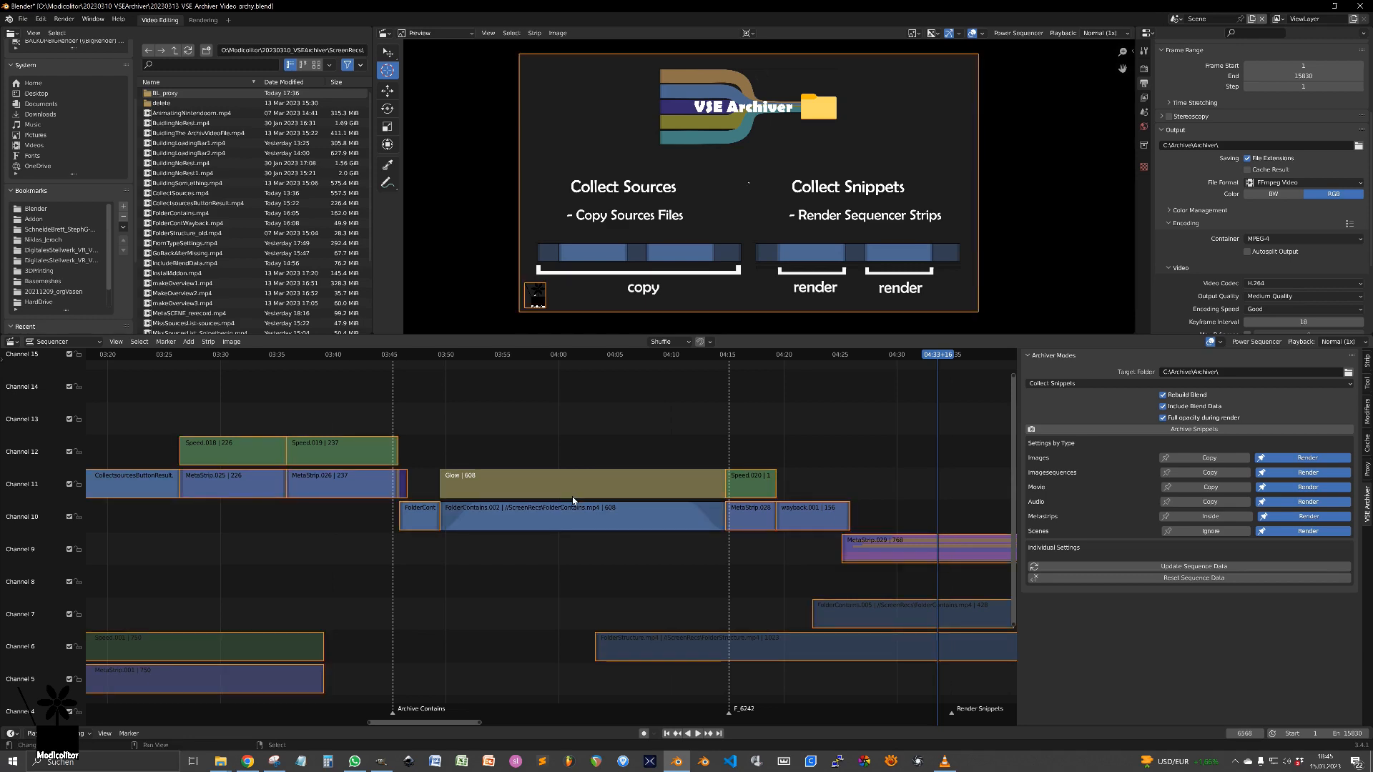
key(h)
key(h)
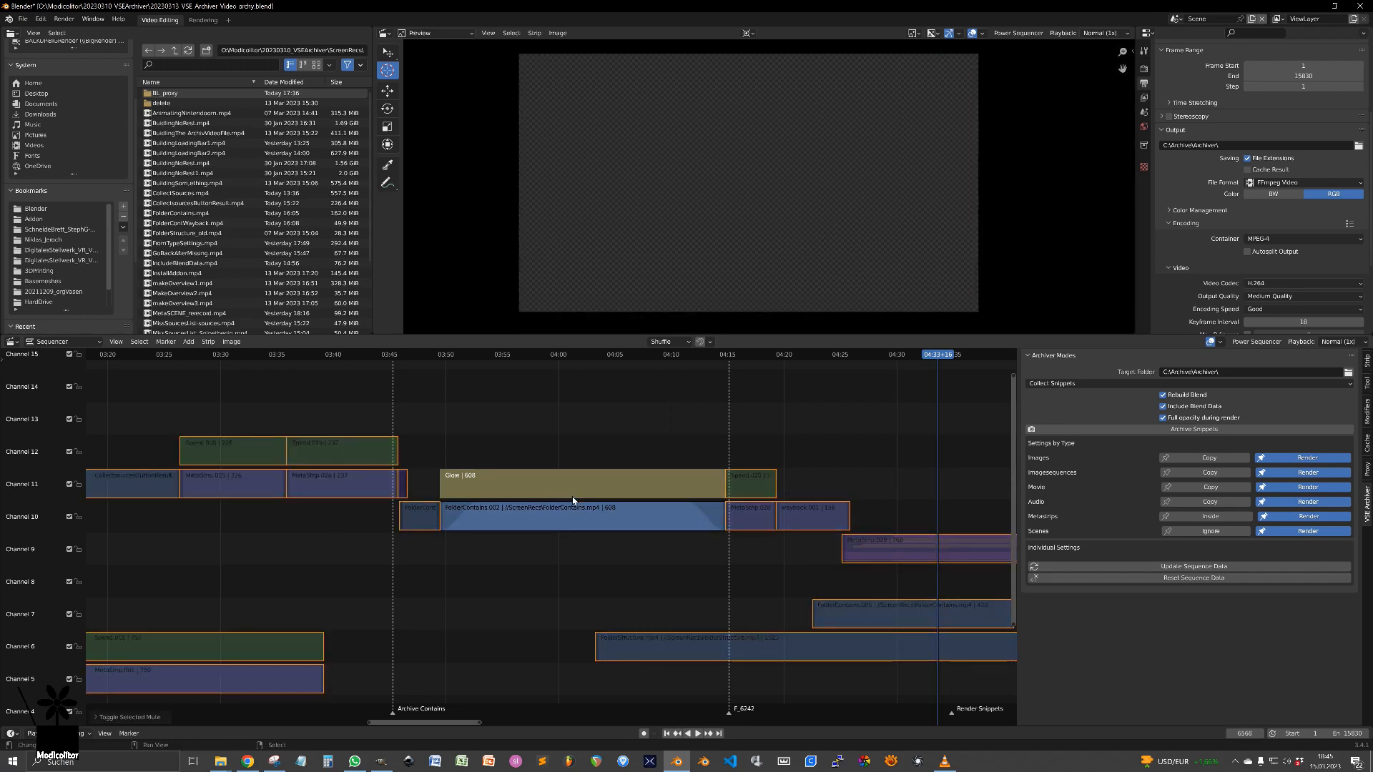
key(alt+a)
Set the frame range to the FolderContains.002 clip, starting at frame 5507 and ending at frame 6114
key(space)
key(space)
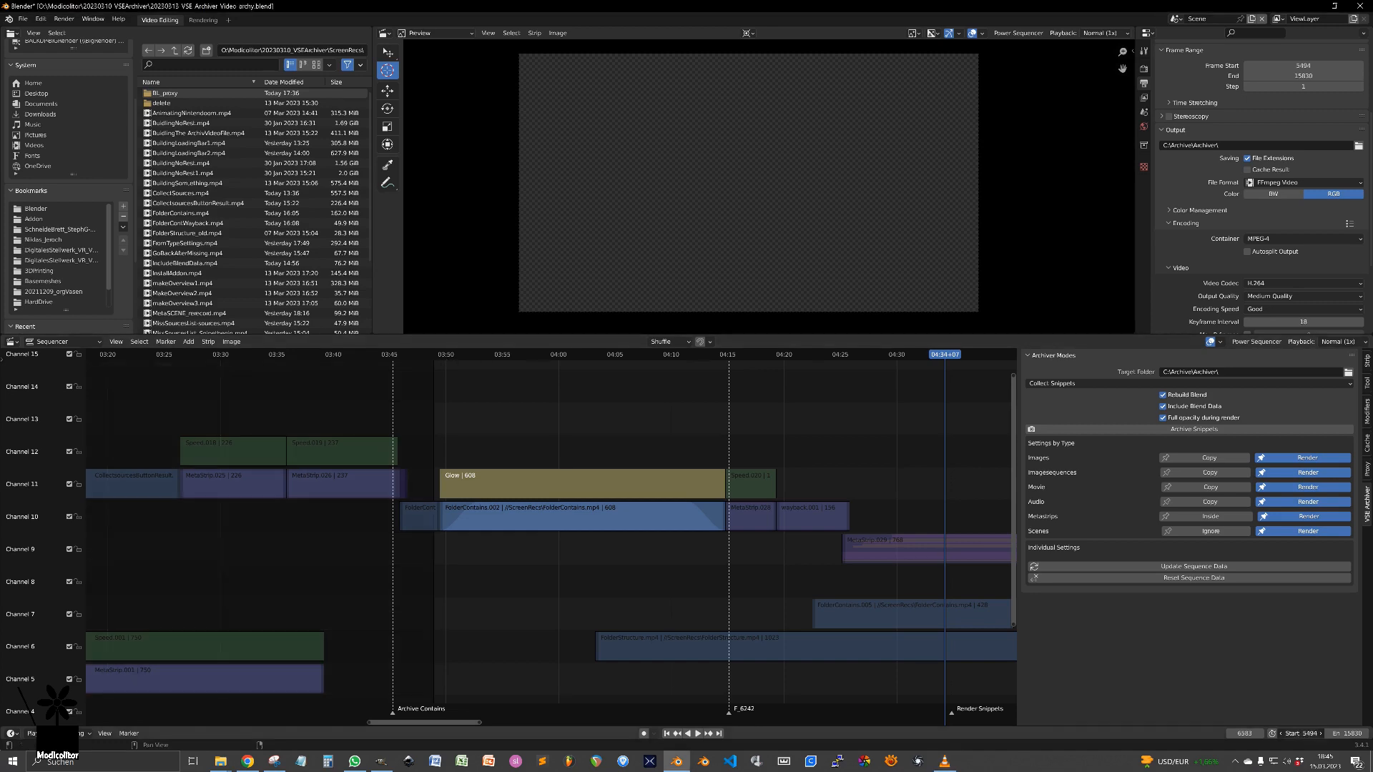
drag(1300, 732, 1306, 733)
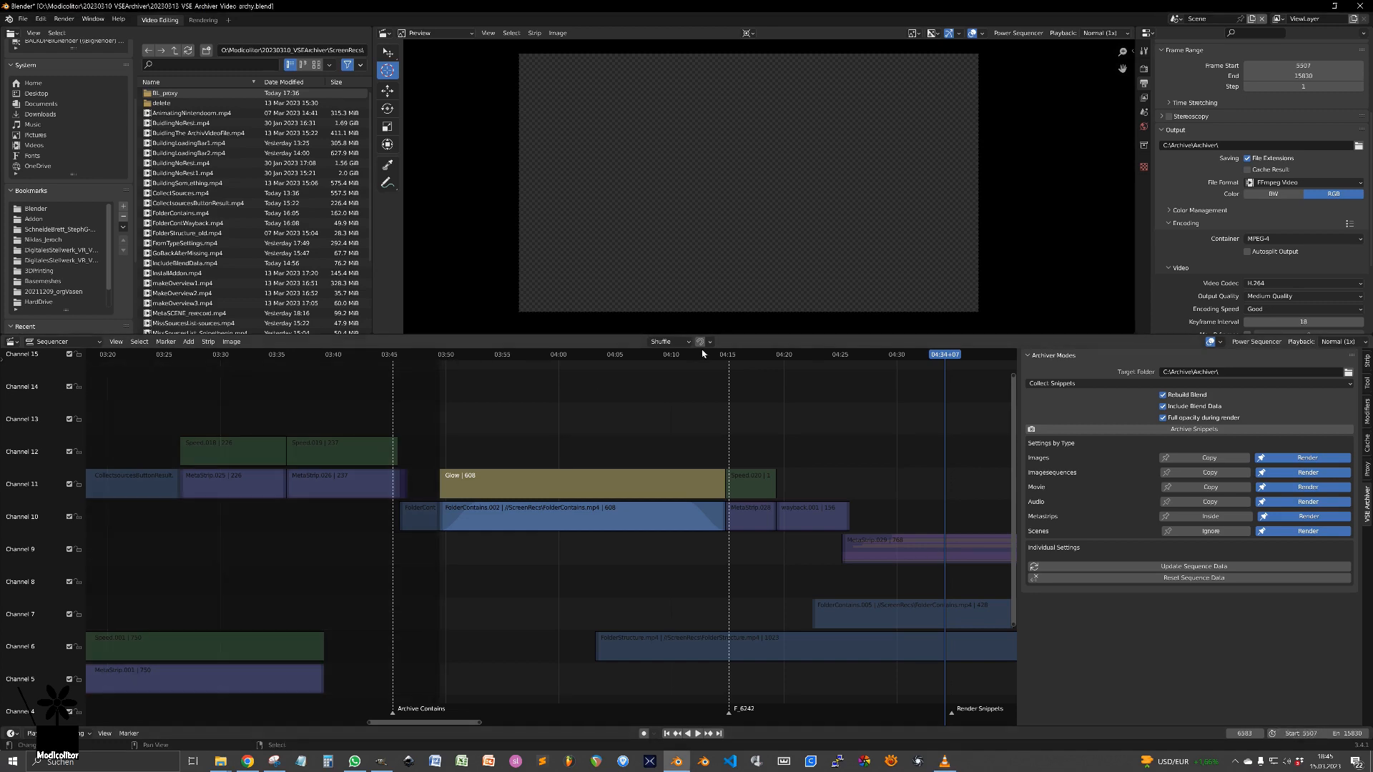
click(725, 356)
key(ctrl+End)
Clear the opacity animation of the FolderContains.002 strip and render the frame range as an animation
click(557, 516)
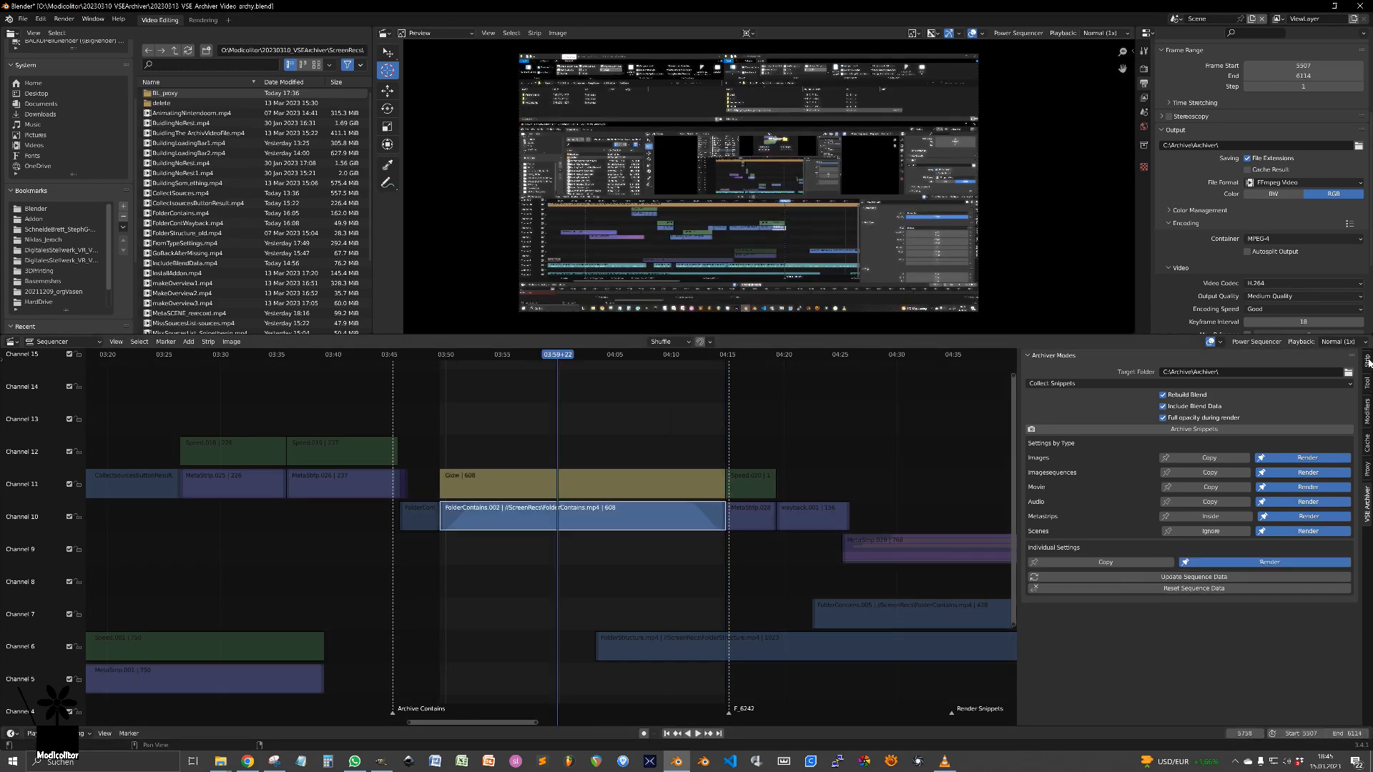
click(1366, 361)
right_click(1218, 402)
click(1198, 413)
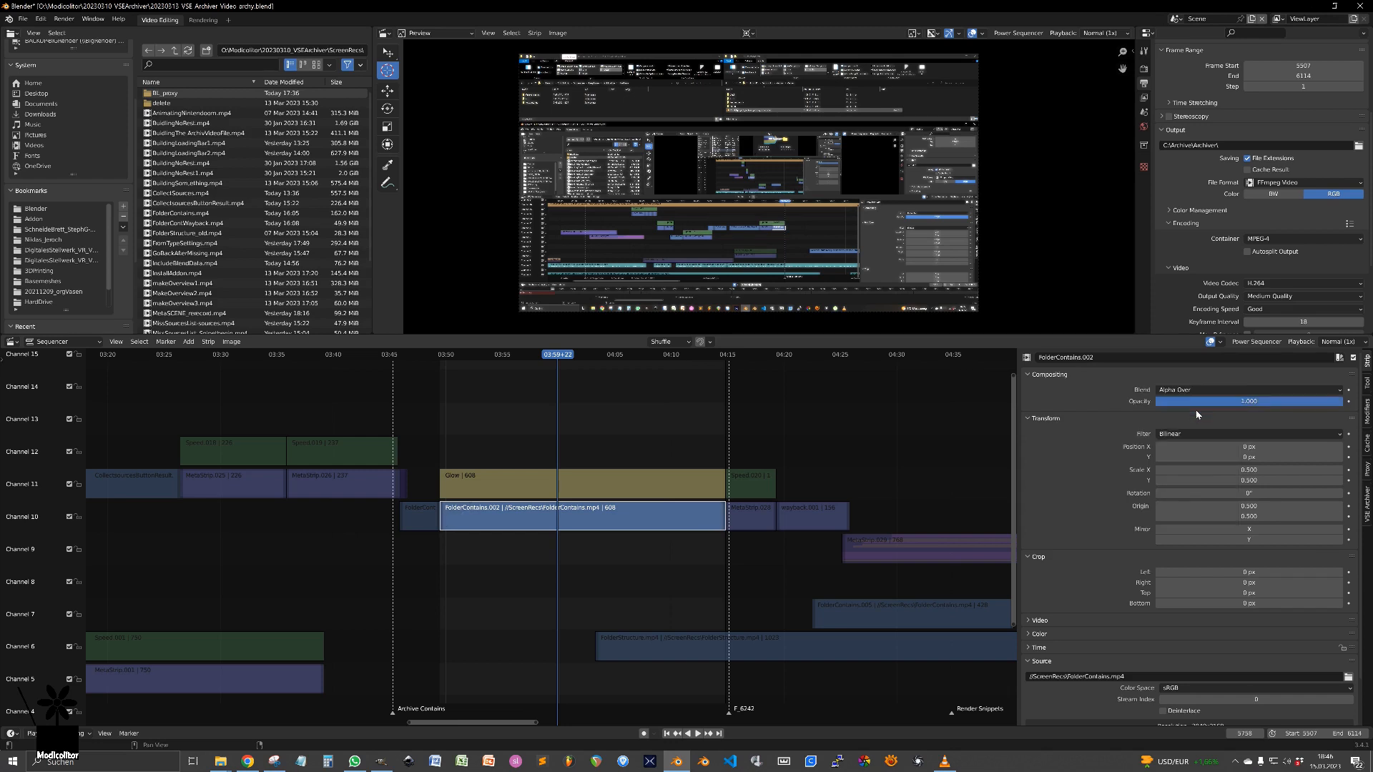
click(64, 18)
click(84, 43)
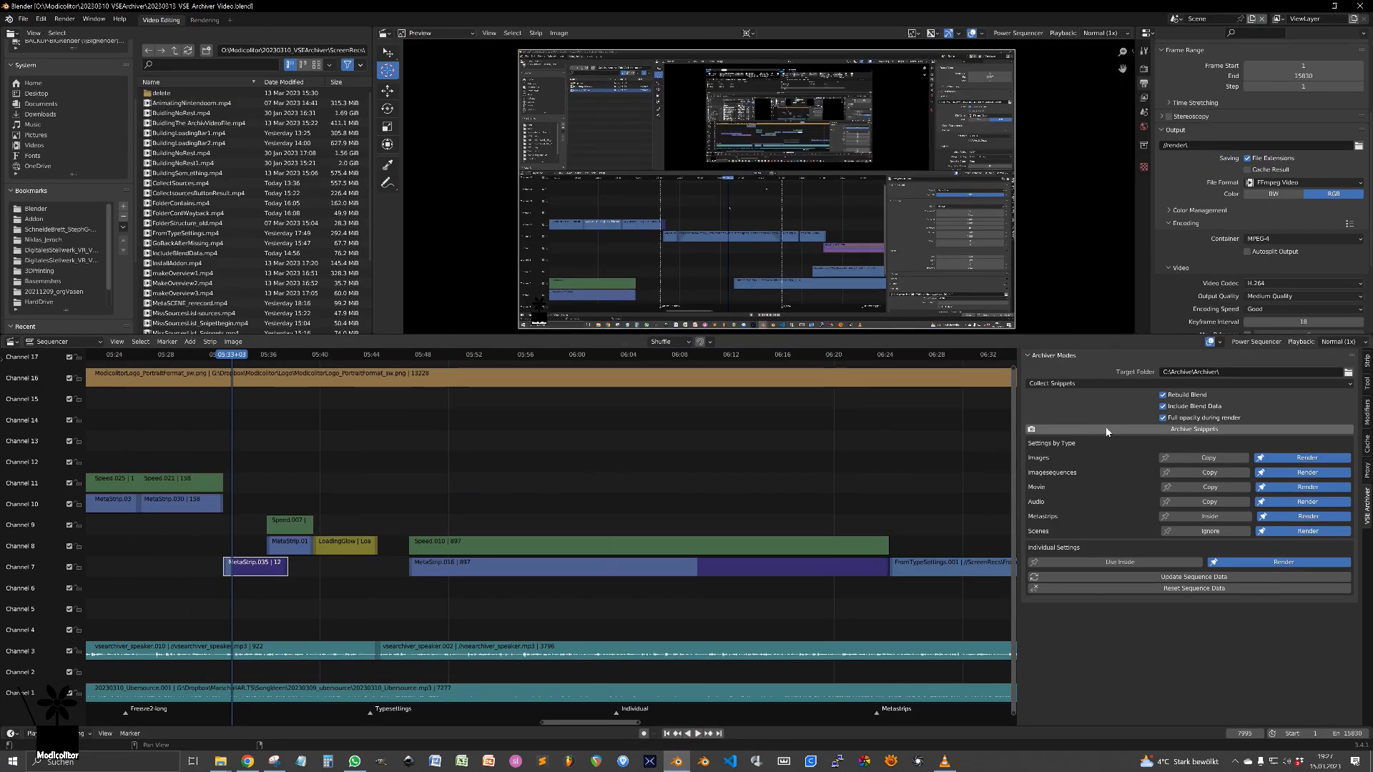
Archive the project's snippets to C:\Archive\Archiver using the Collect Snippets mode
click(1106, 430)
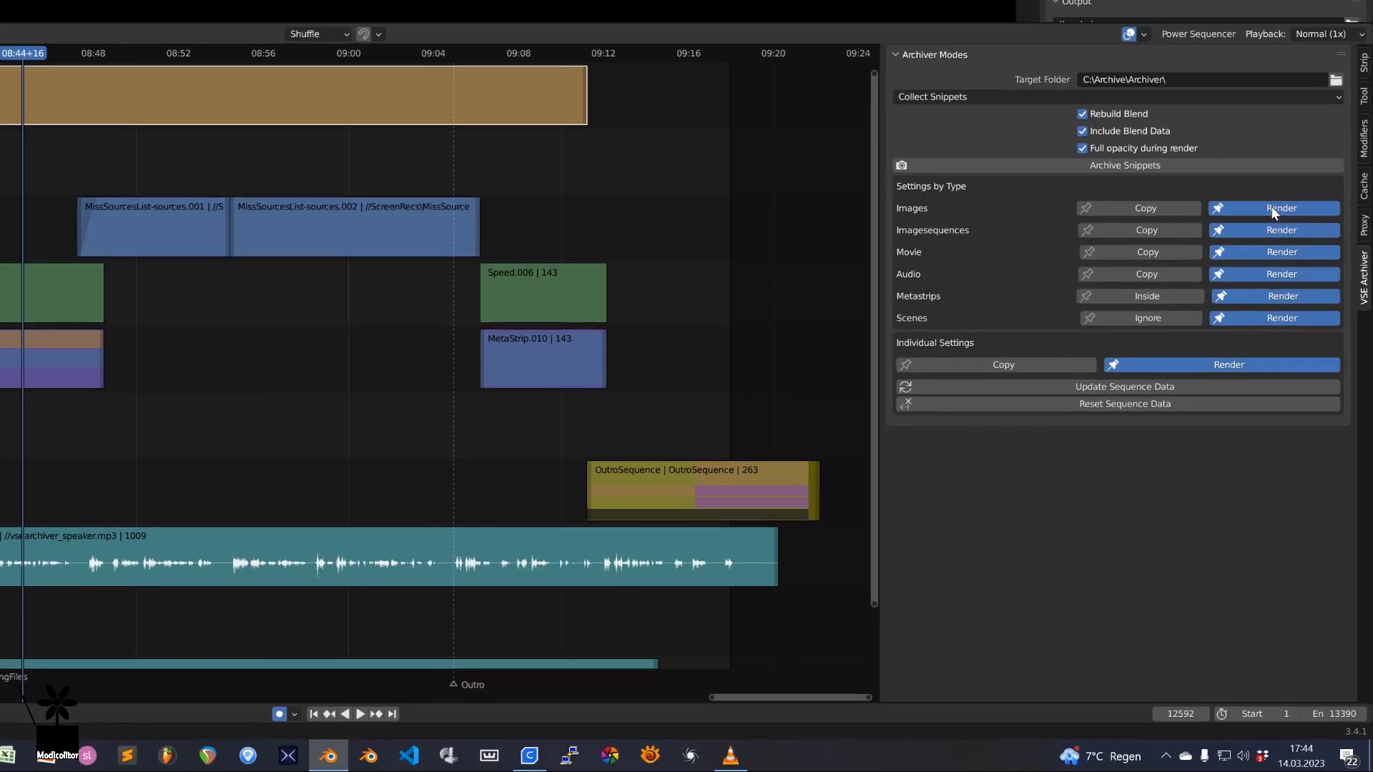
Set the Images type to Copy in the Collect Snippets settings and play the timeline backwards
click(1156, 212)
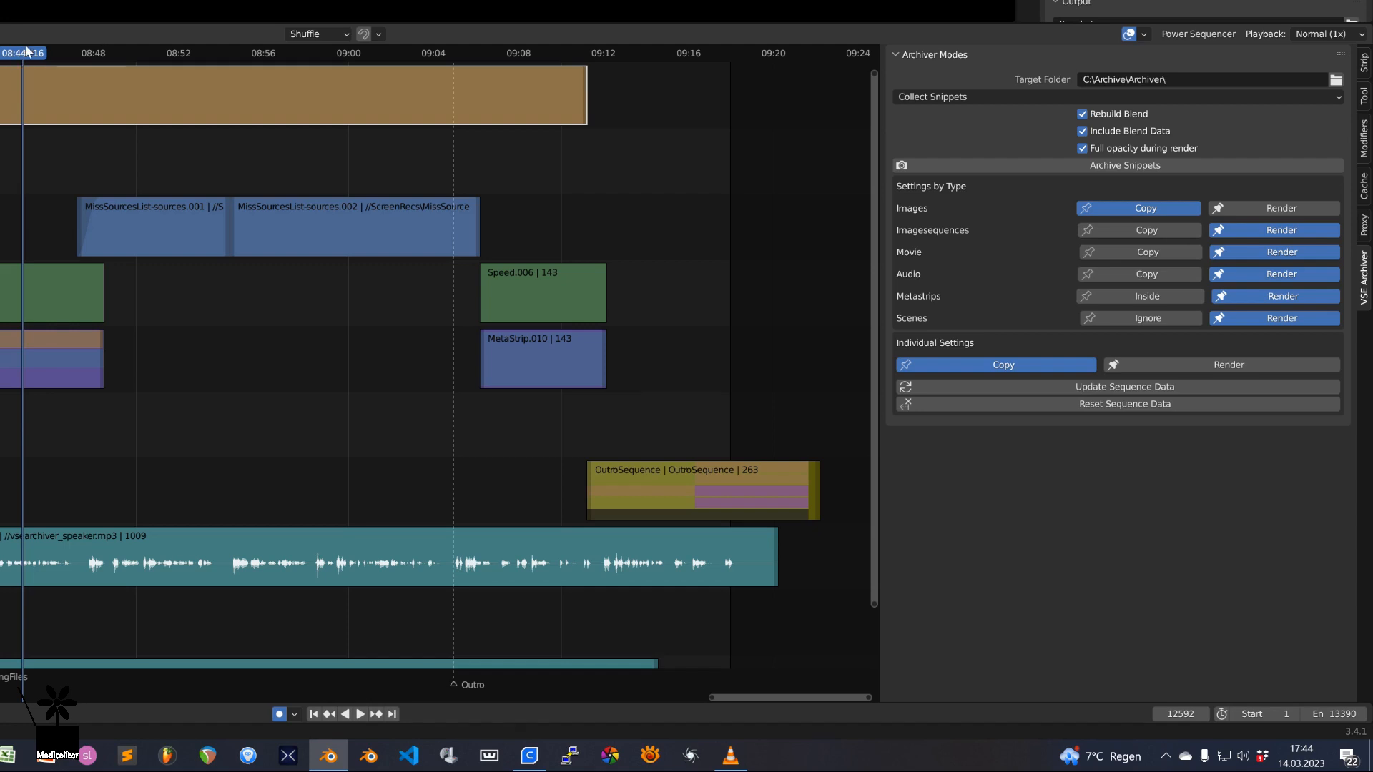
key(shift+ctrl+space)
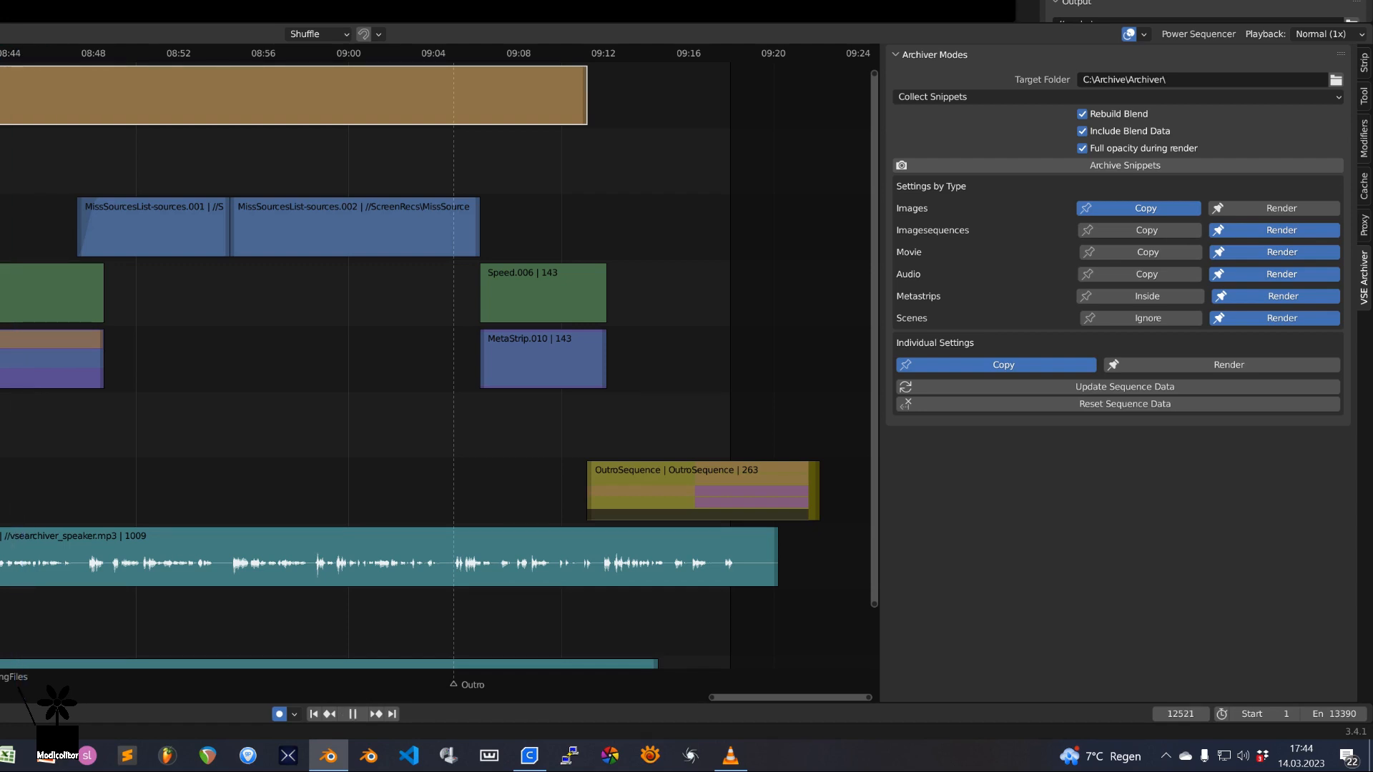
Stop playback and set the MissSourcesList-sources.001 strip's individual setting to Copy, then select the MissSourcesList-sources.002 strip
key(space)
click(185, 239)
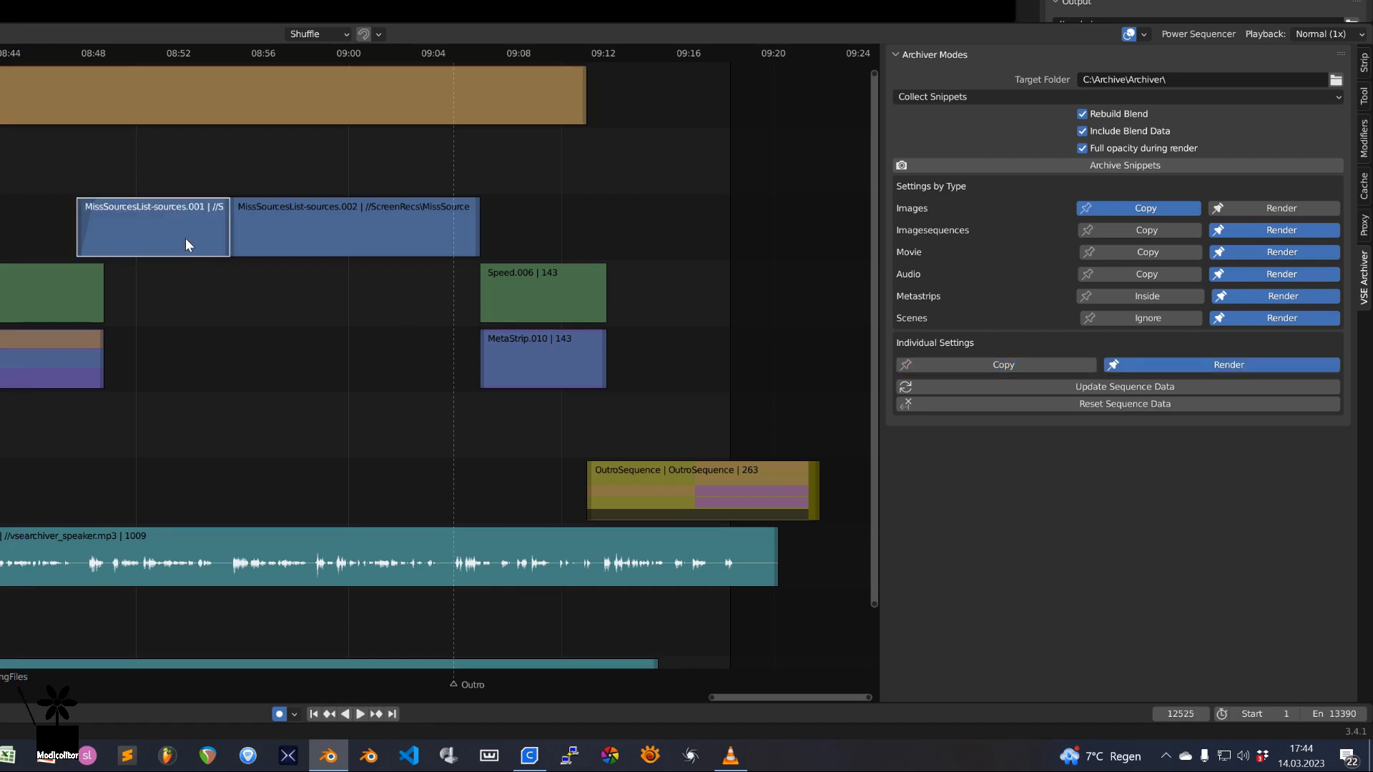
click(1028, 365)
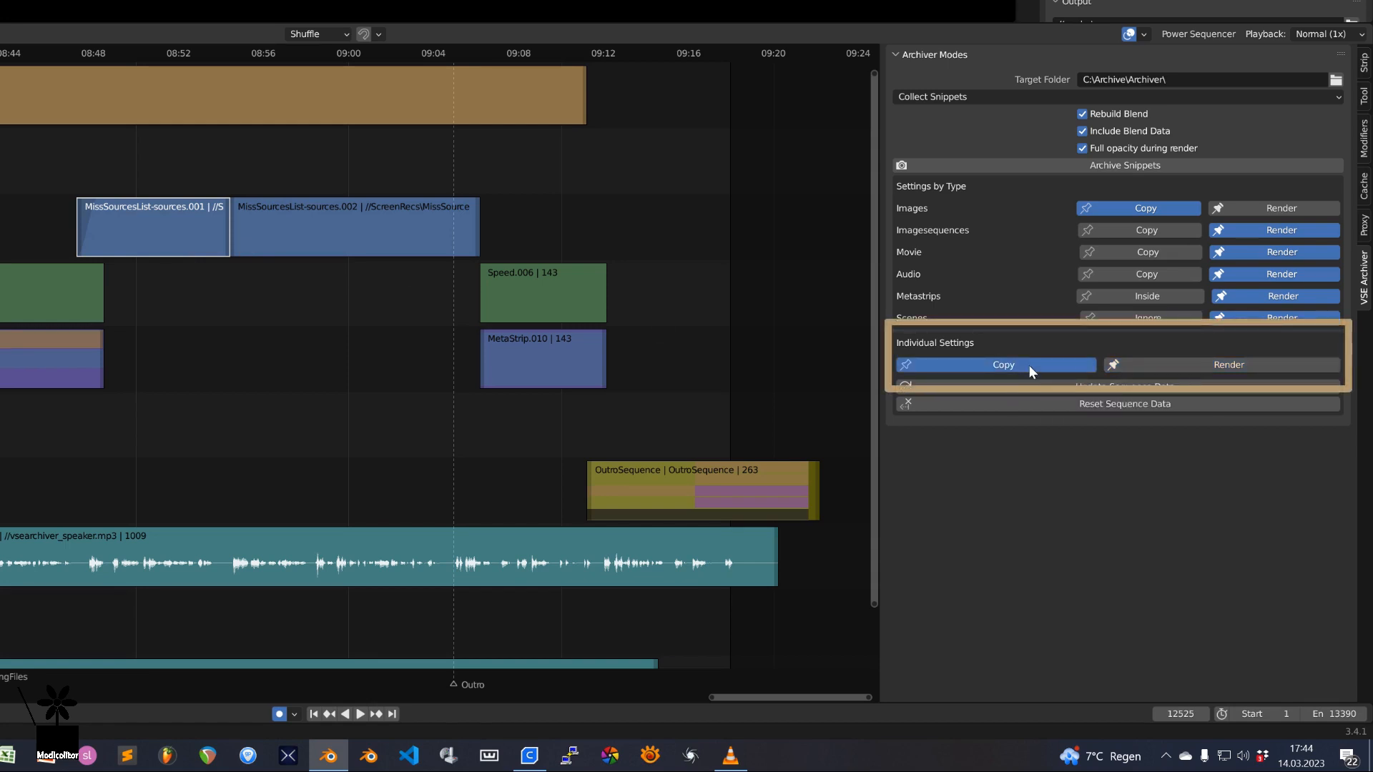
click(342, 245)
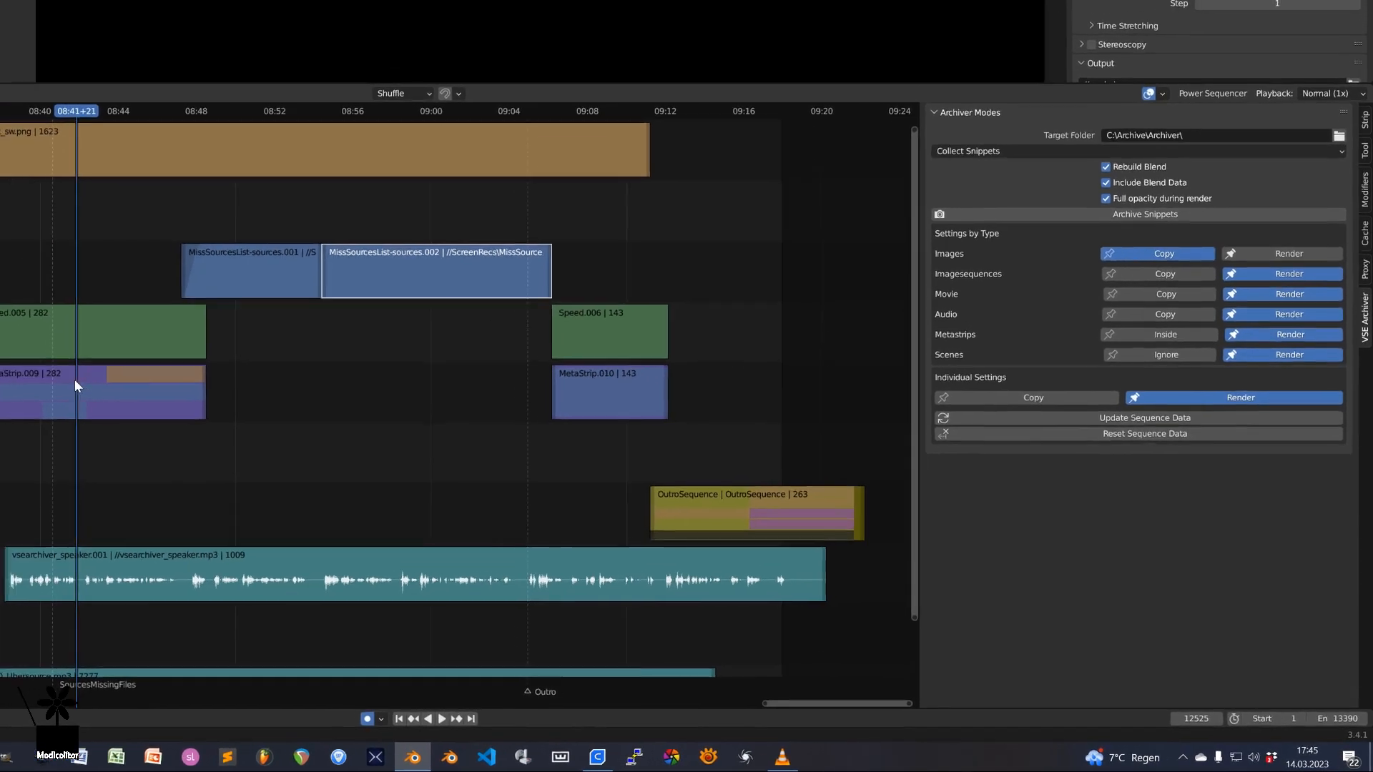
Set MetaStrip.009's individual setting to Use Inside and inspect the strips nested in it
click(28, 355)
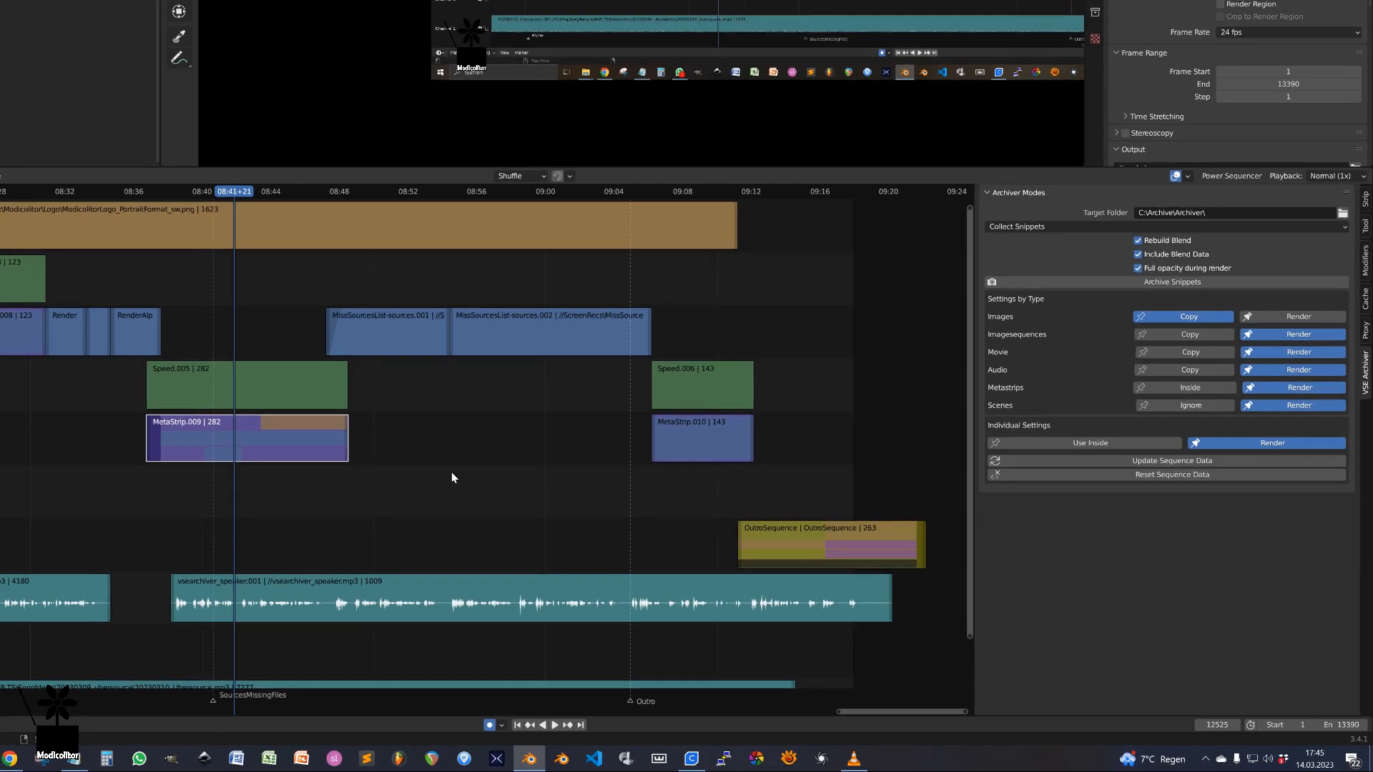
key(Tab)
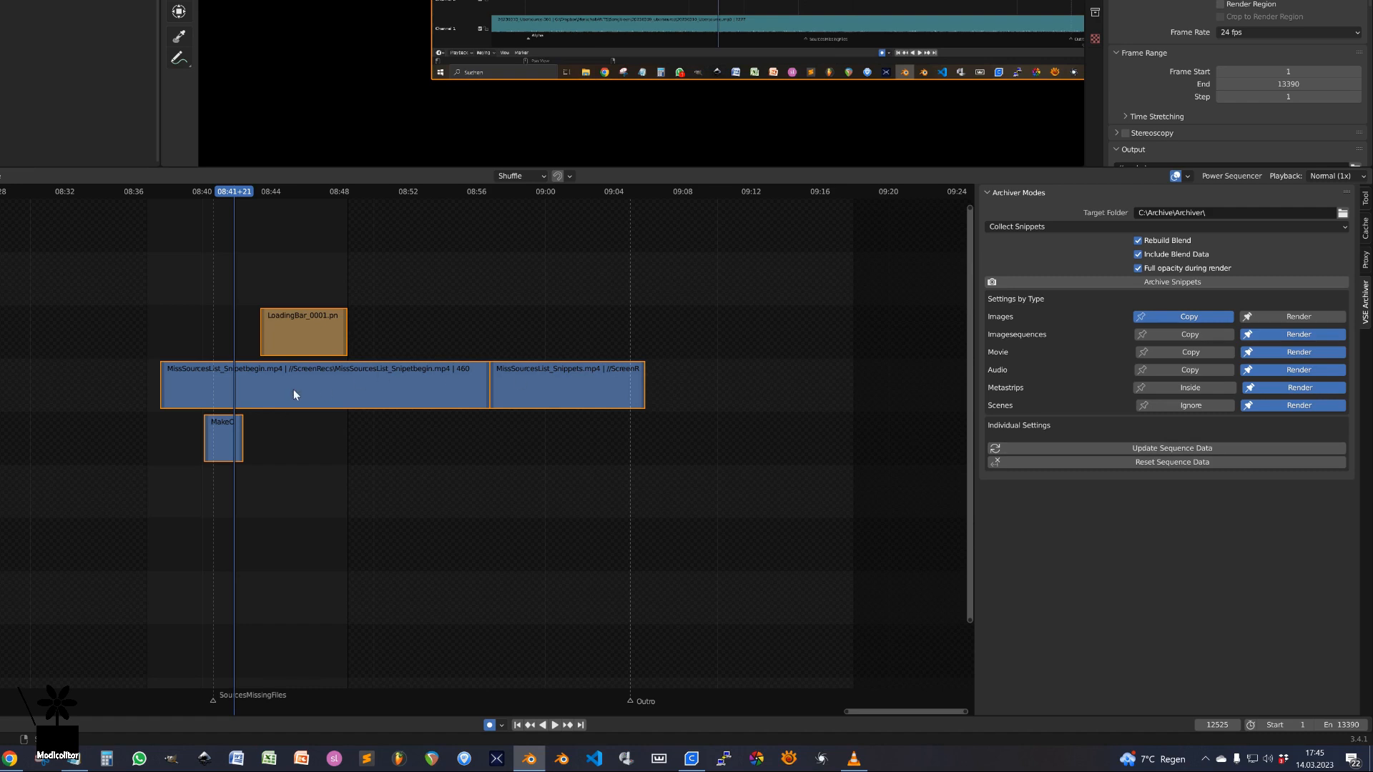
click(274, 389)
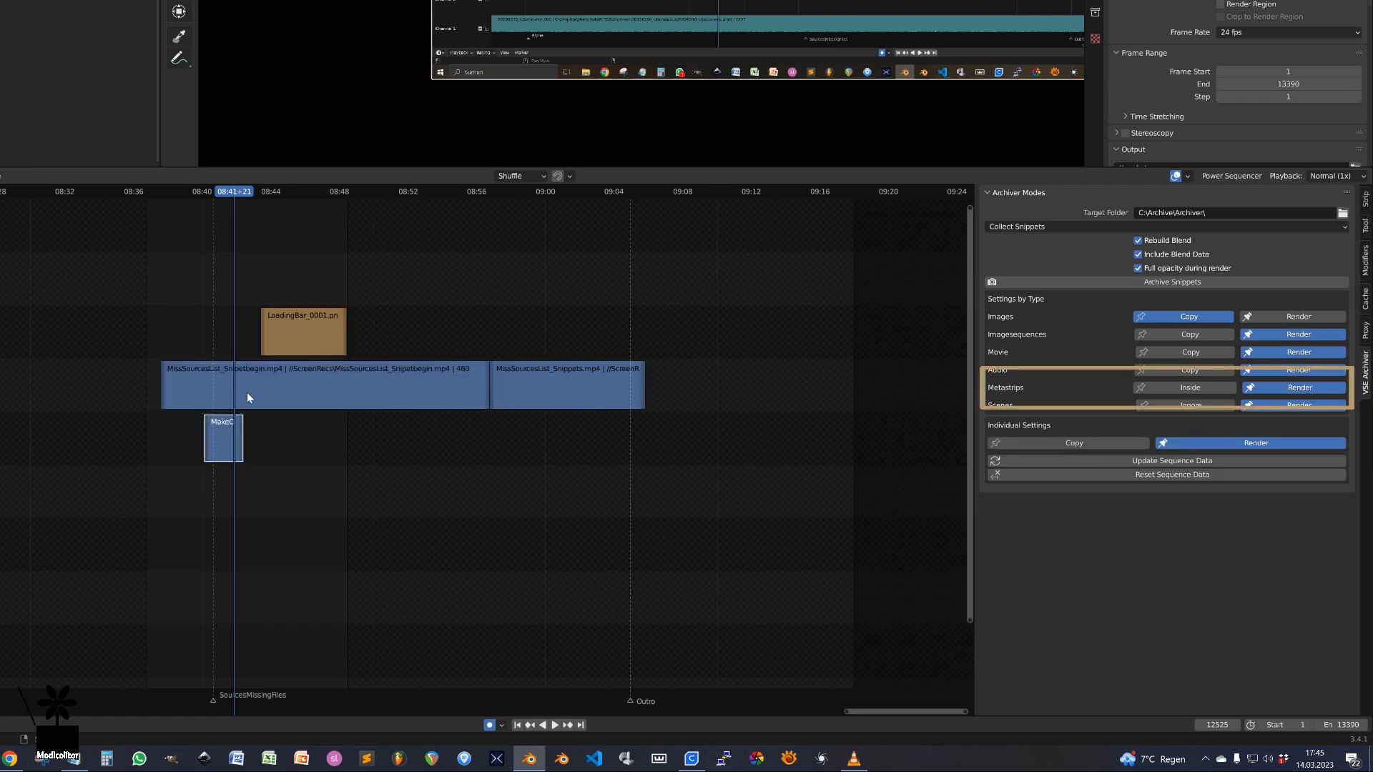
click(1191, 388)
key(Tab)
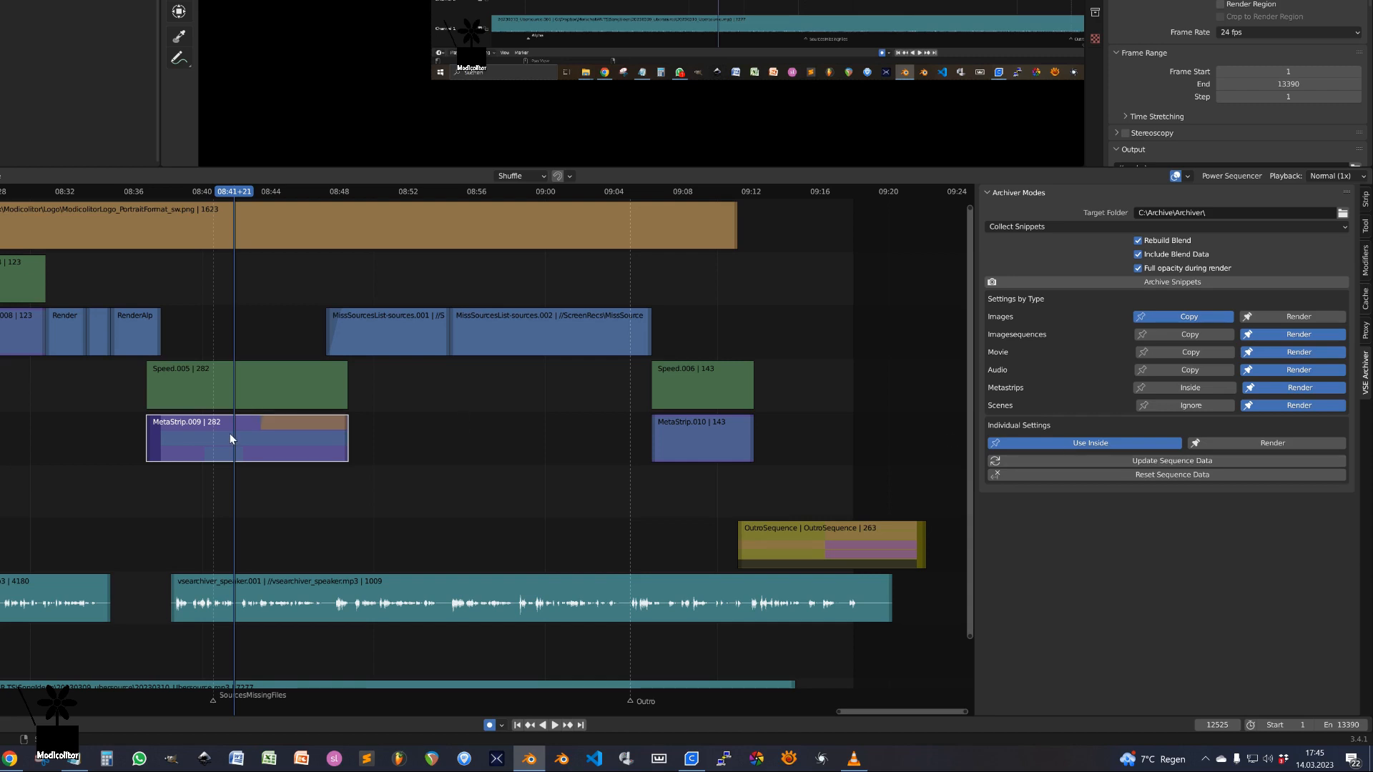
key(Tab)
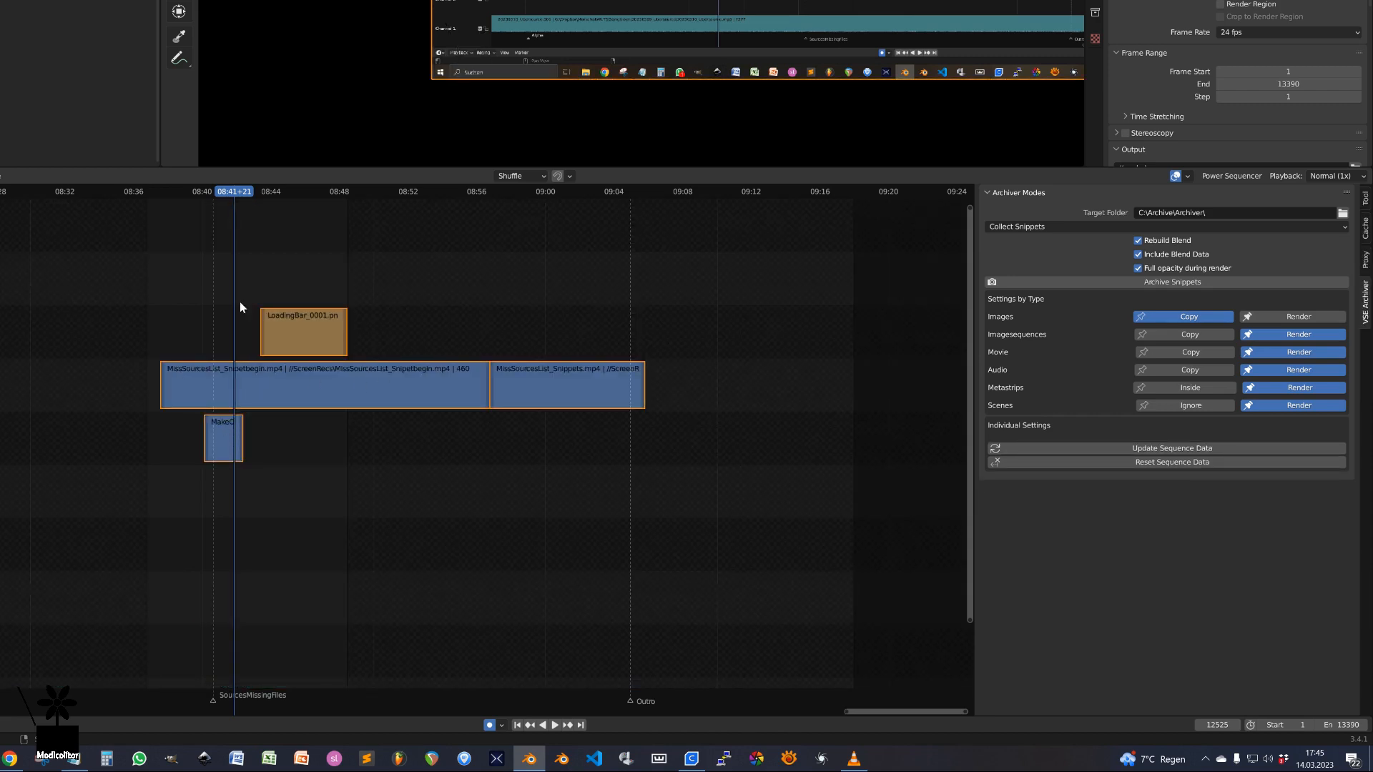
key(Tab)
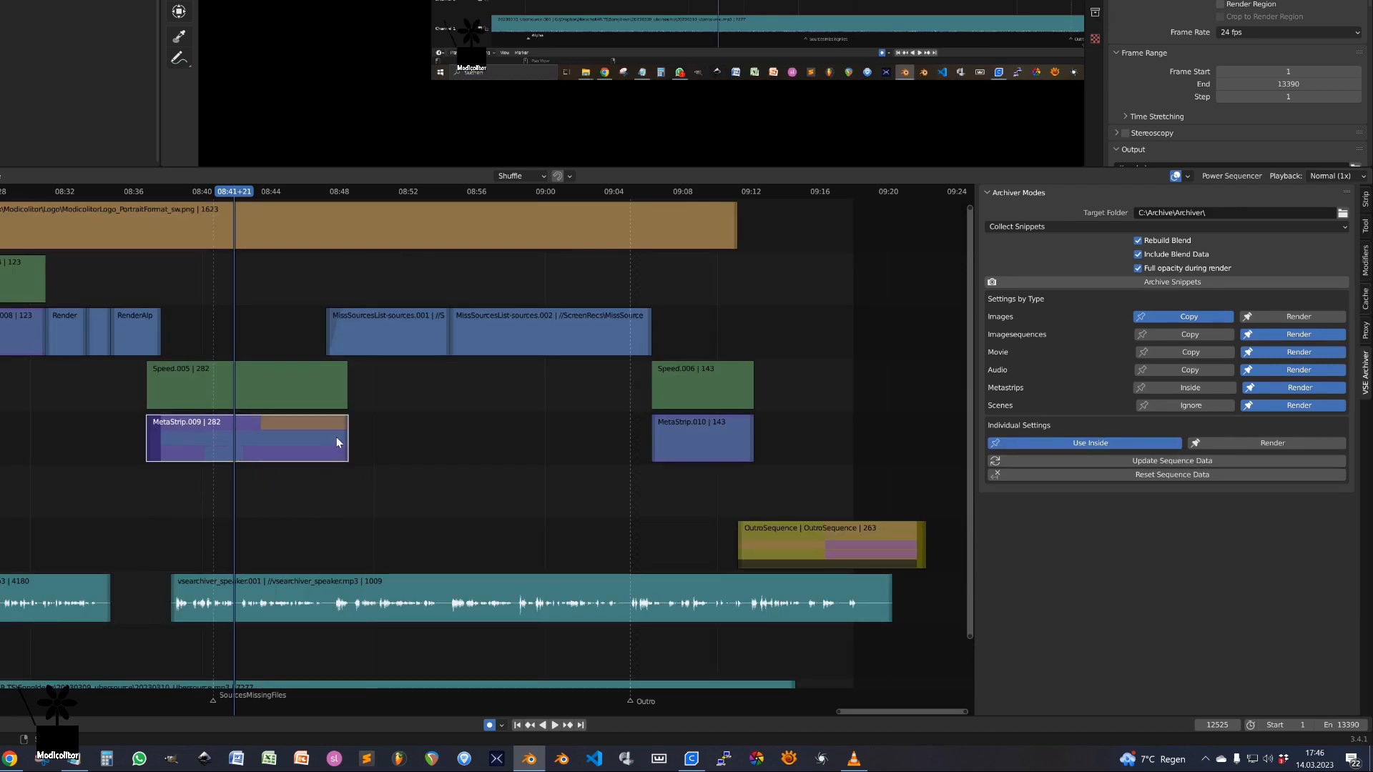
Select the OutroSequence scene strip and set the Scenes type to Ignore
click(834, 549)
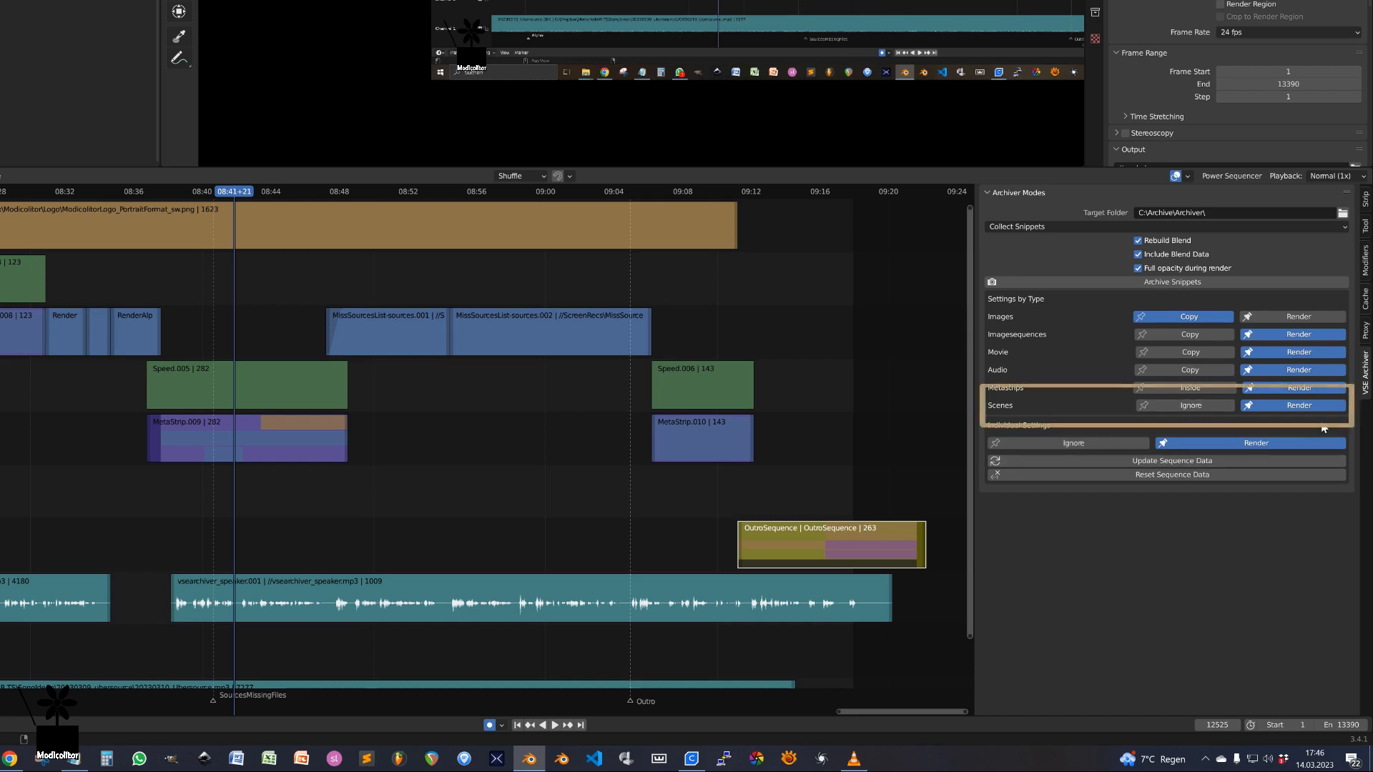
click(1216, 405)
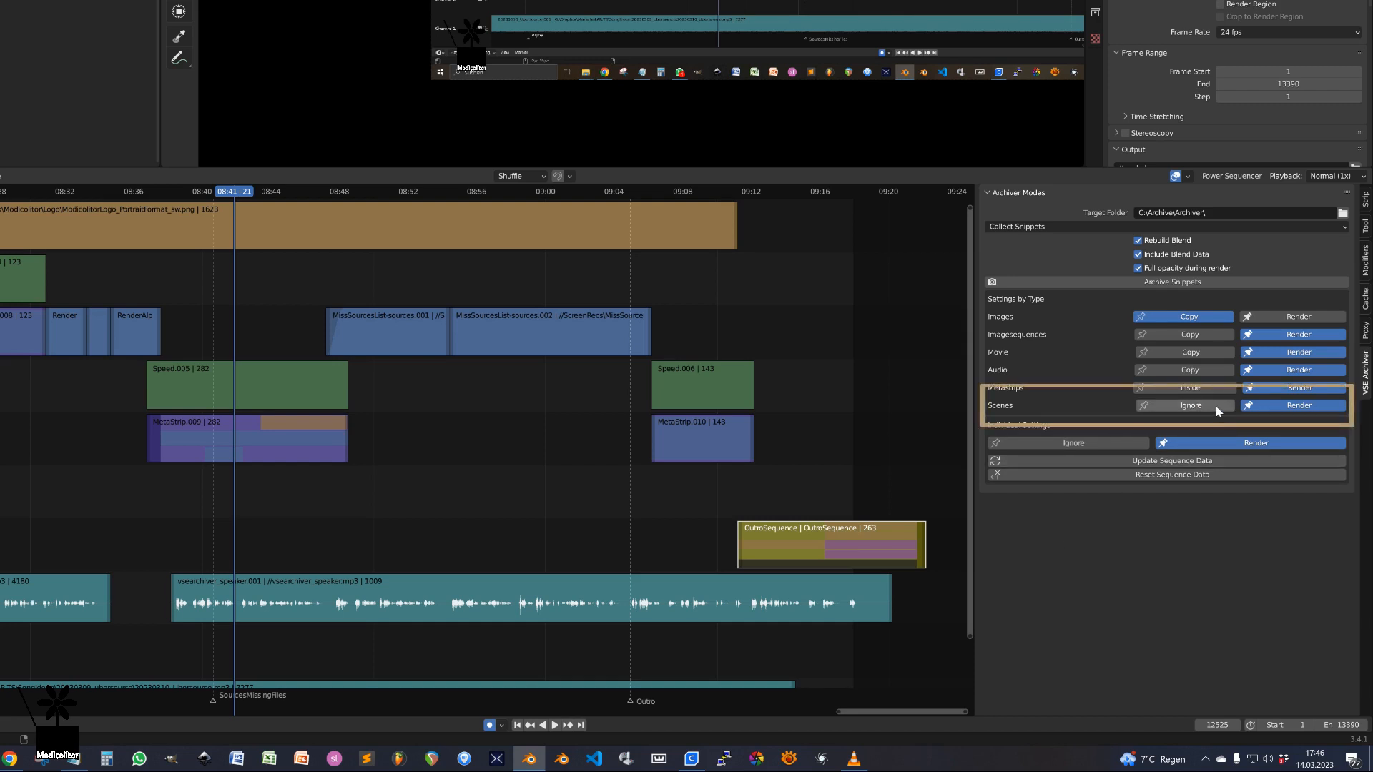
click(1289, 405)
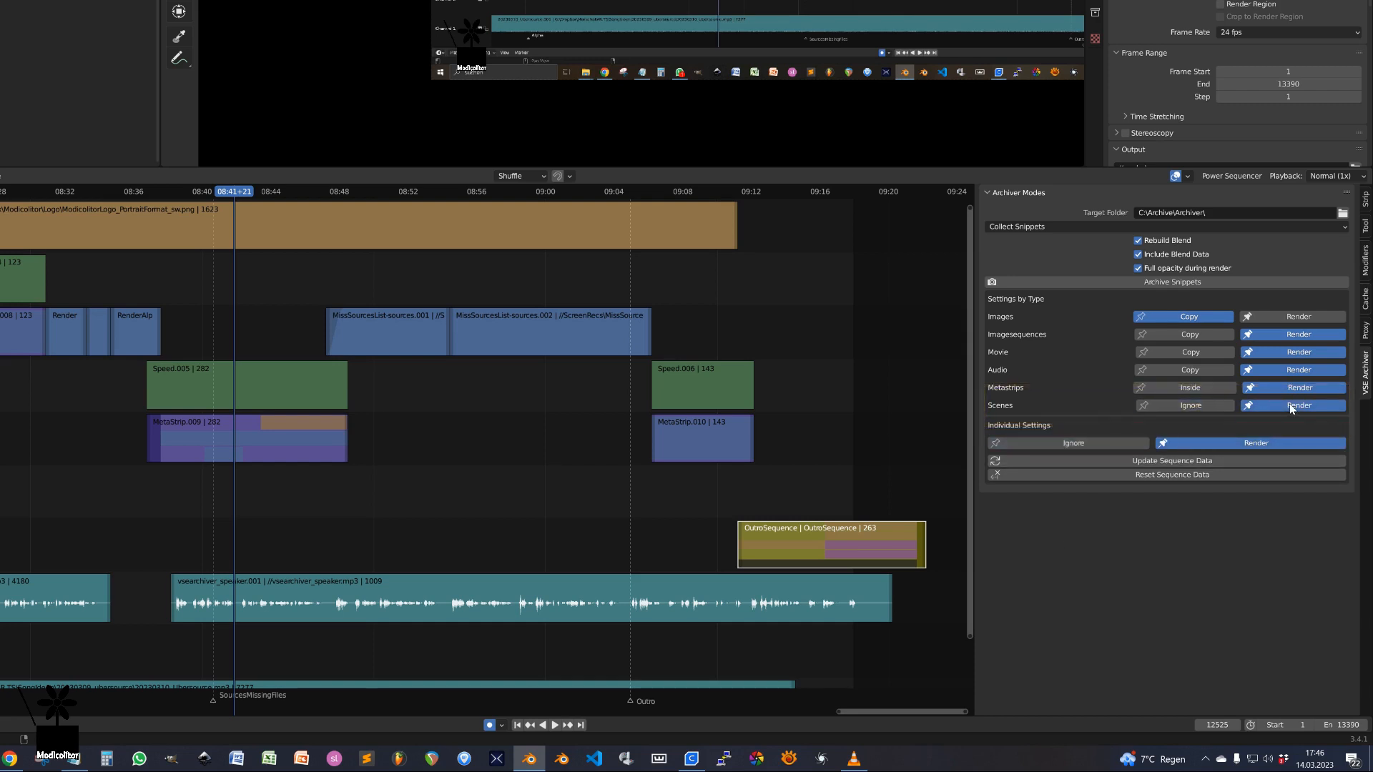
click(1207, 407)
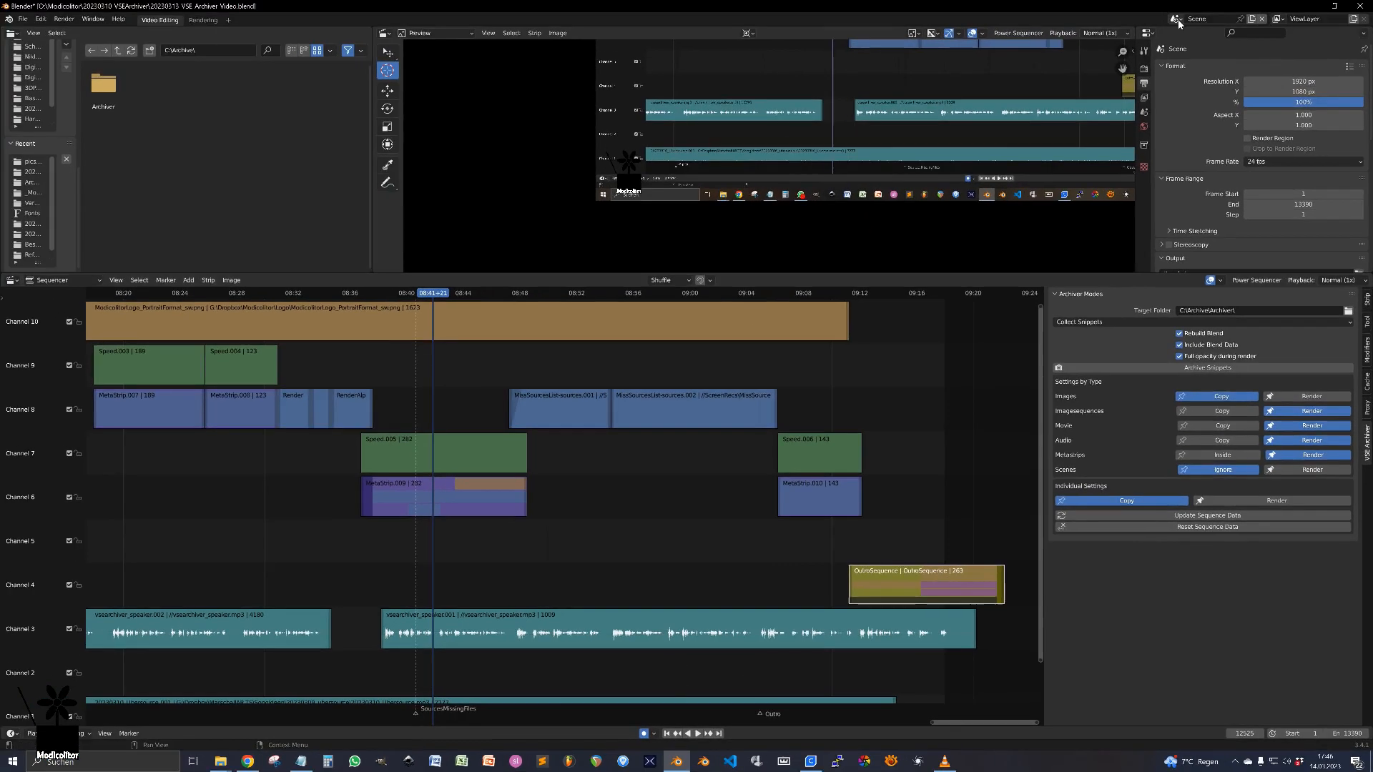
Switch to the LoadingGlow scene, view its compositing node tree, and return to the main scene
click(1151, 20)
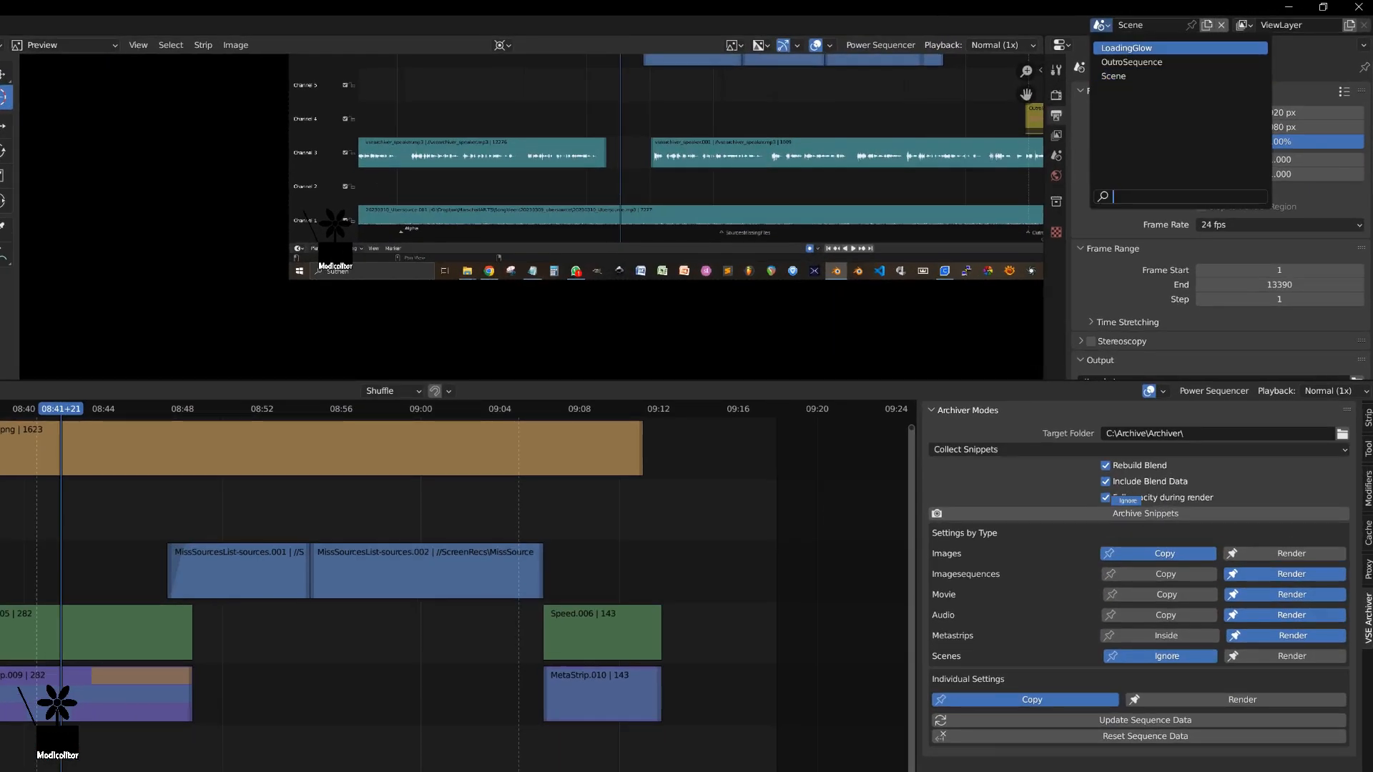
click(1126, 47)
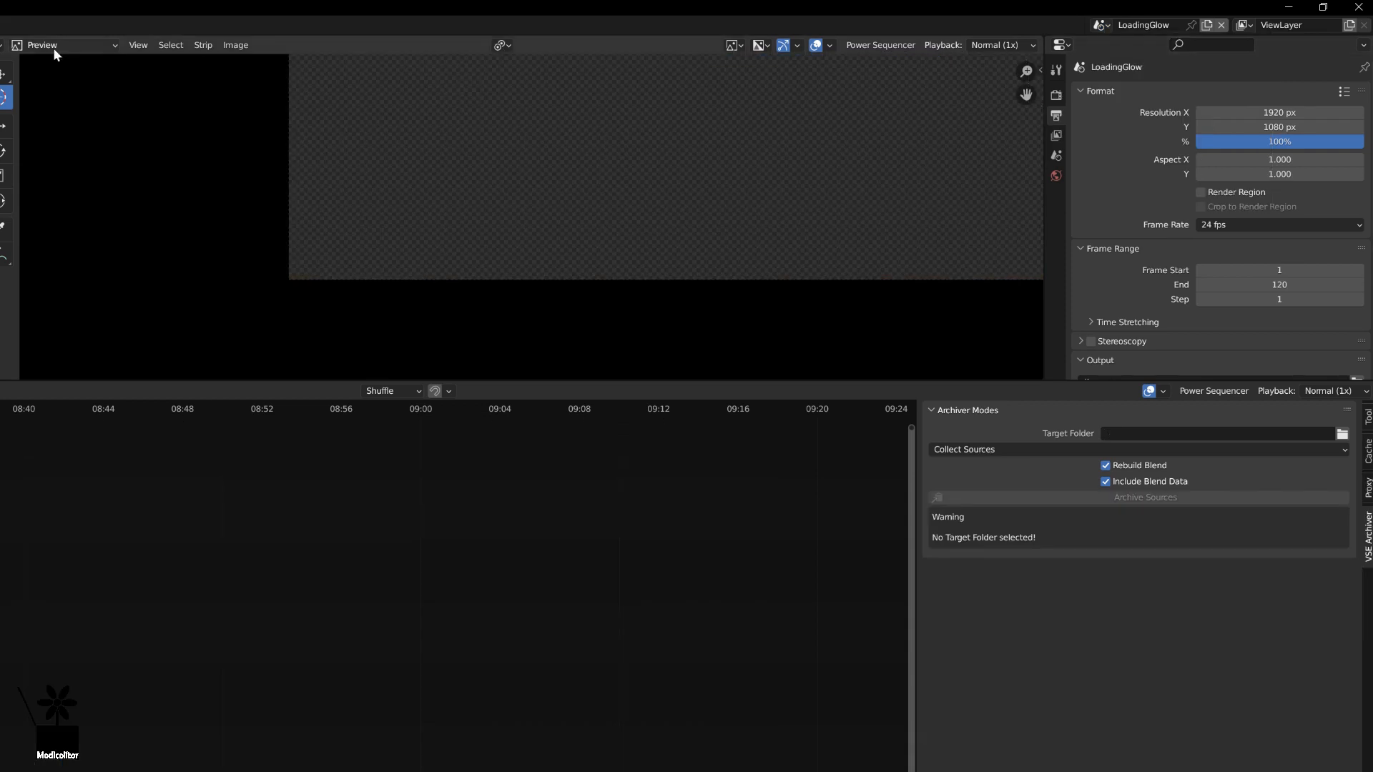
click(17, 45)
click(25, 118)
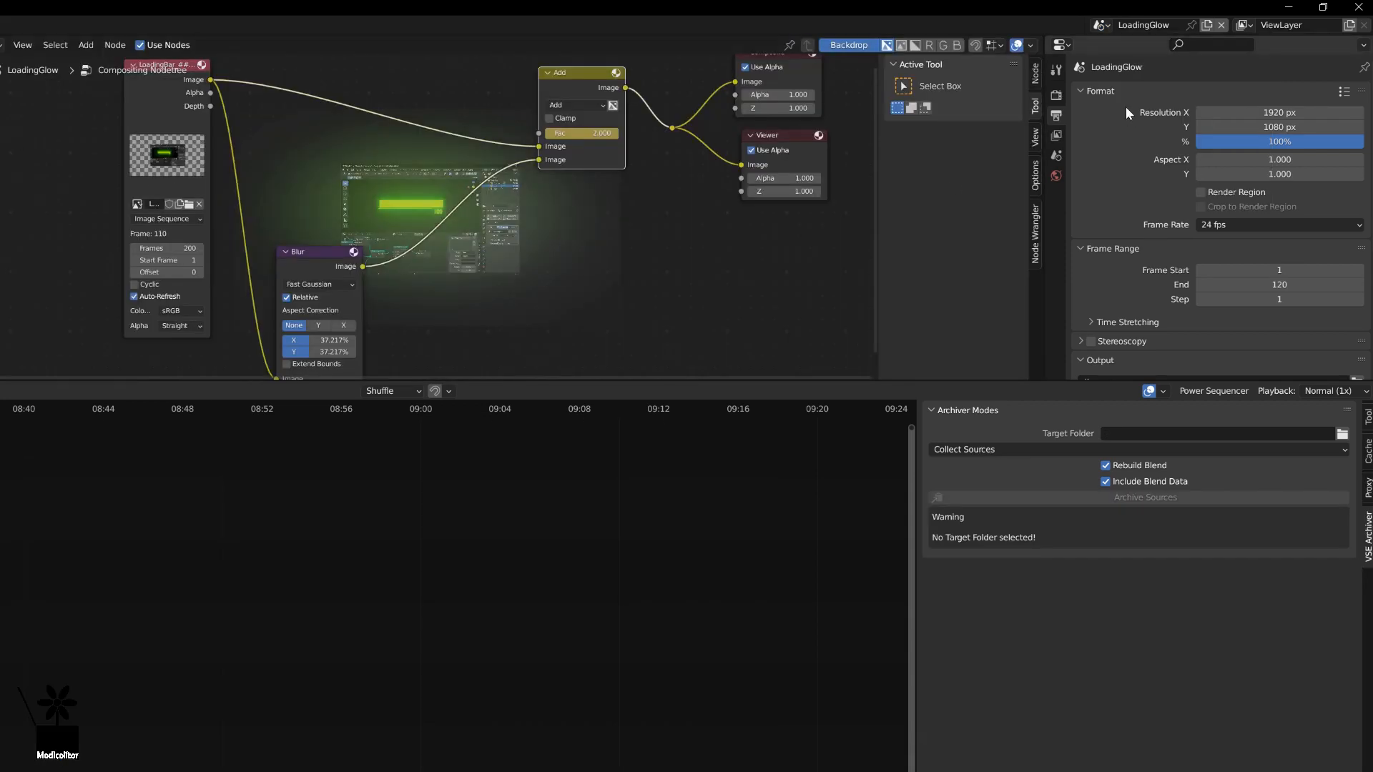
click(1102, 25)
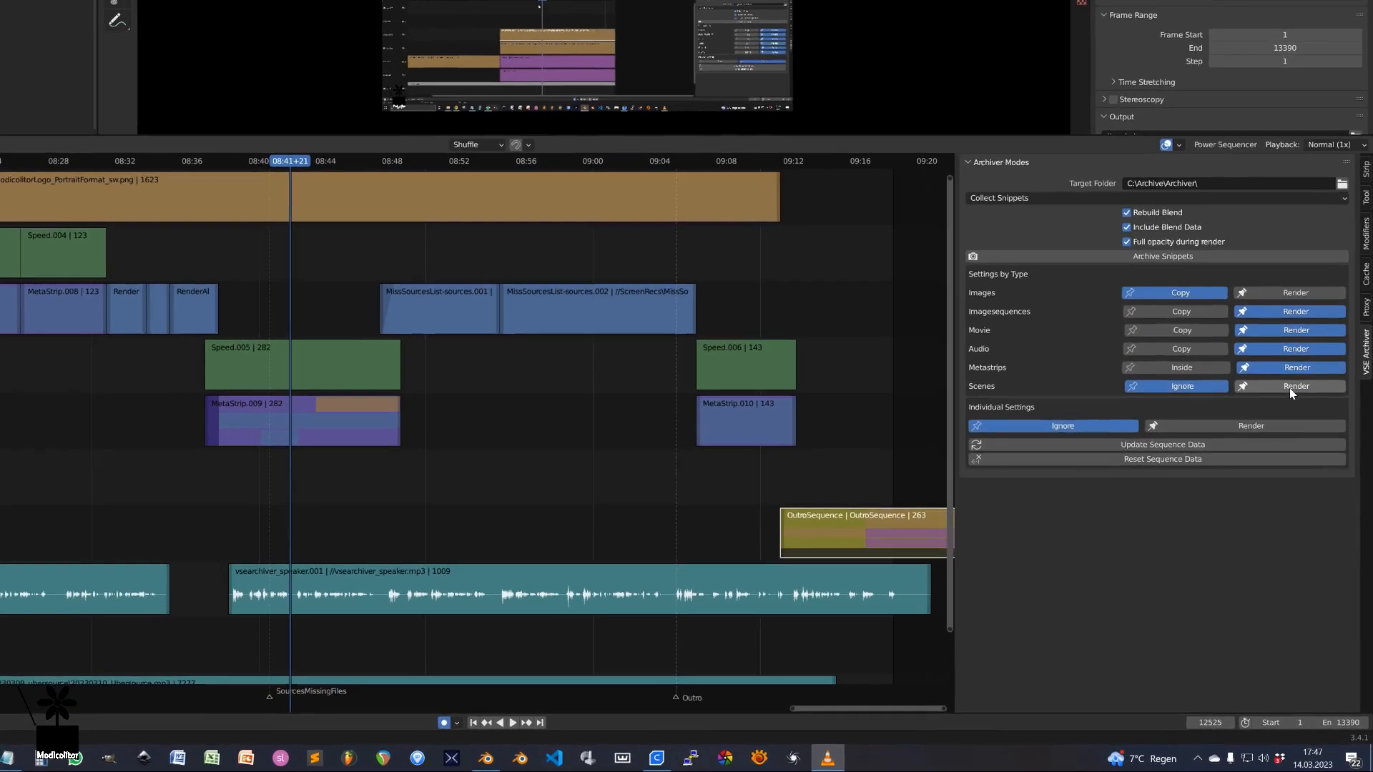
Toggle the OutroSequence strip's individual setting and the Scenes type between Ignore and Render, ending with both on Render
click(1303, 432)
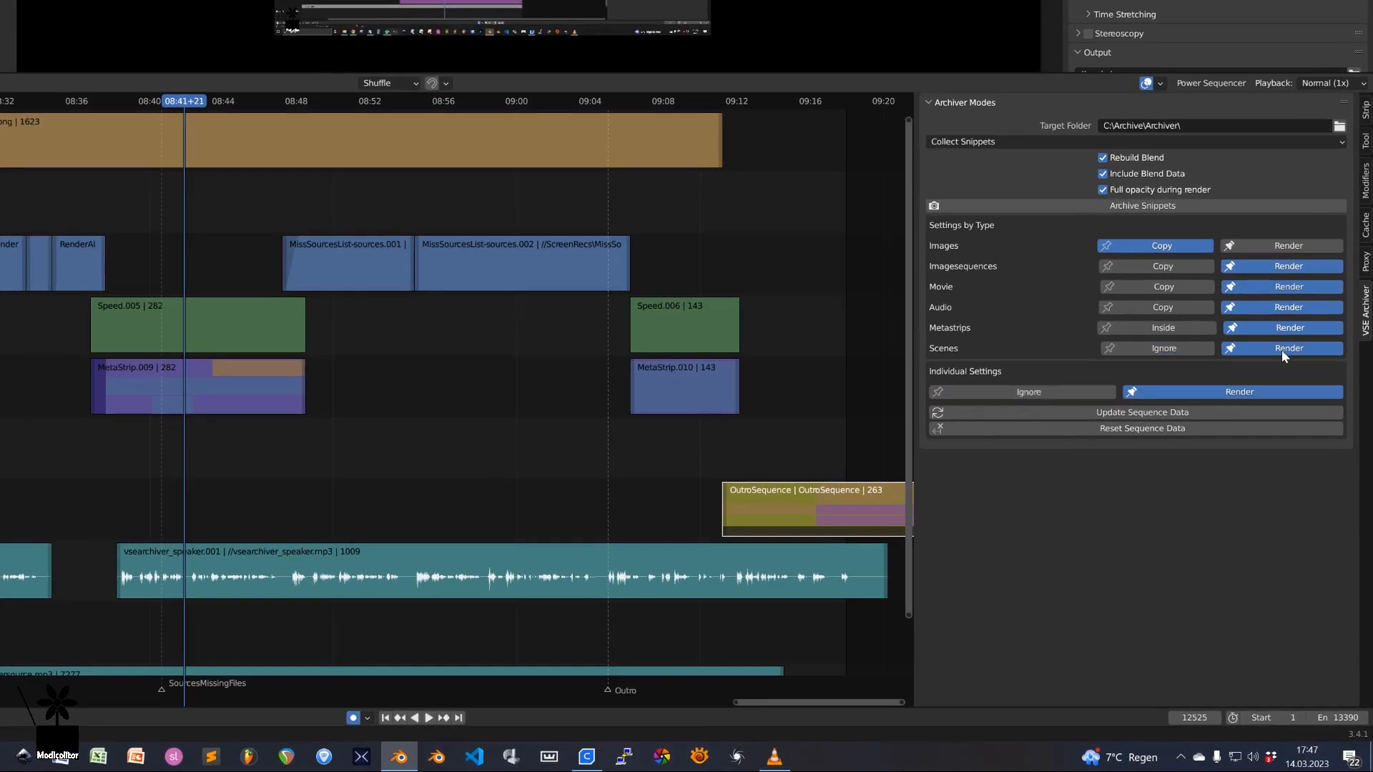
click(1012, 393)
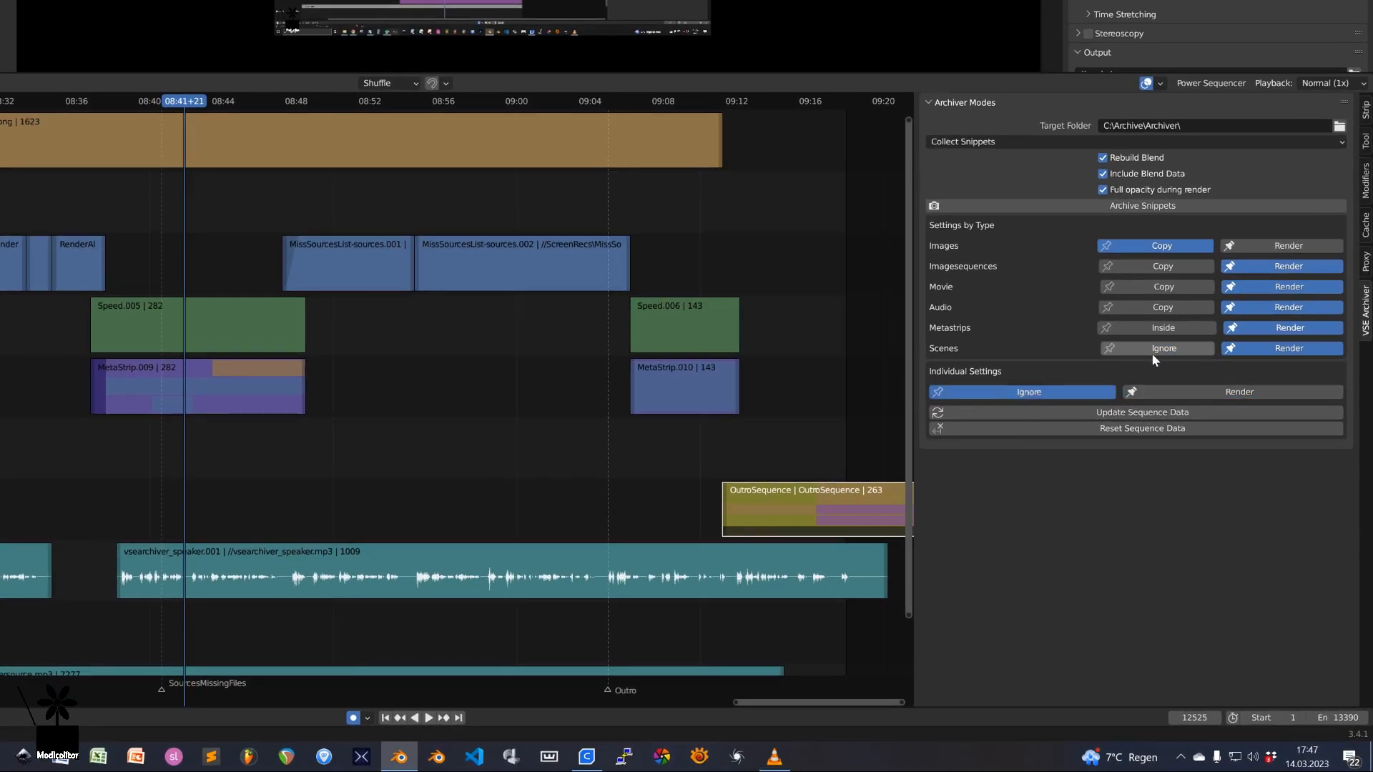
click(1168, 393)
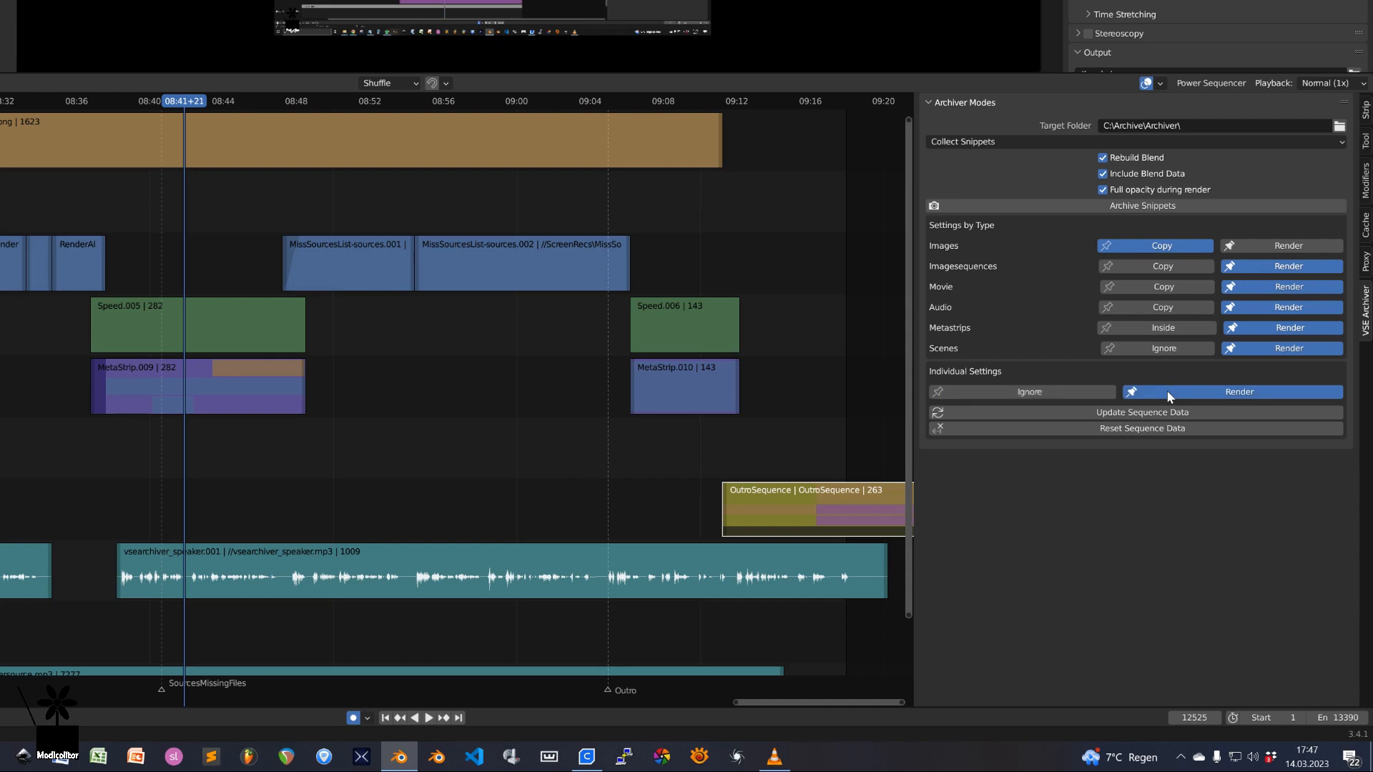
click(1163, 349)
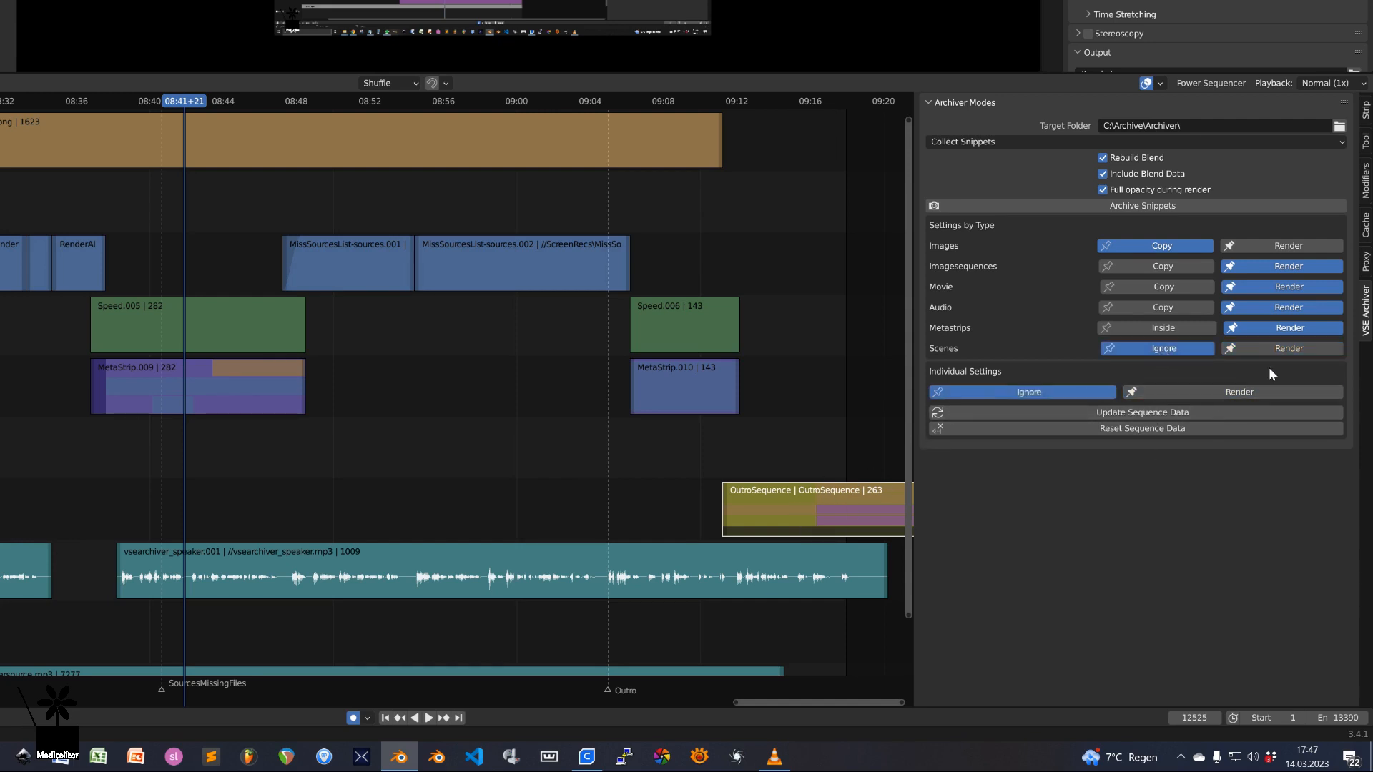
click(1285, 351)
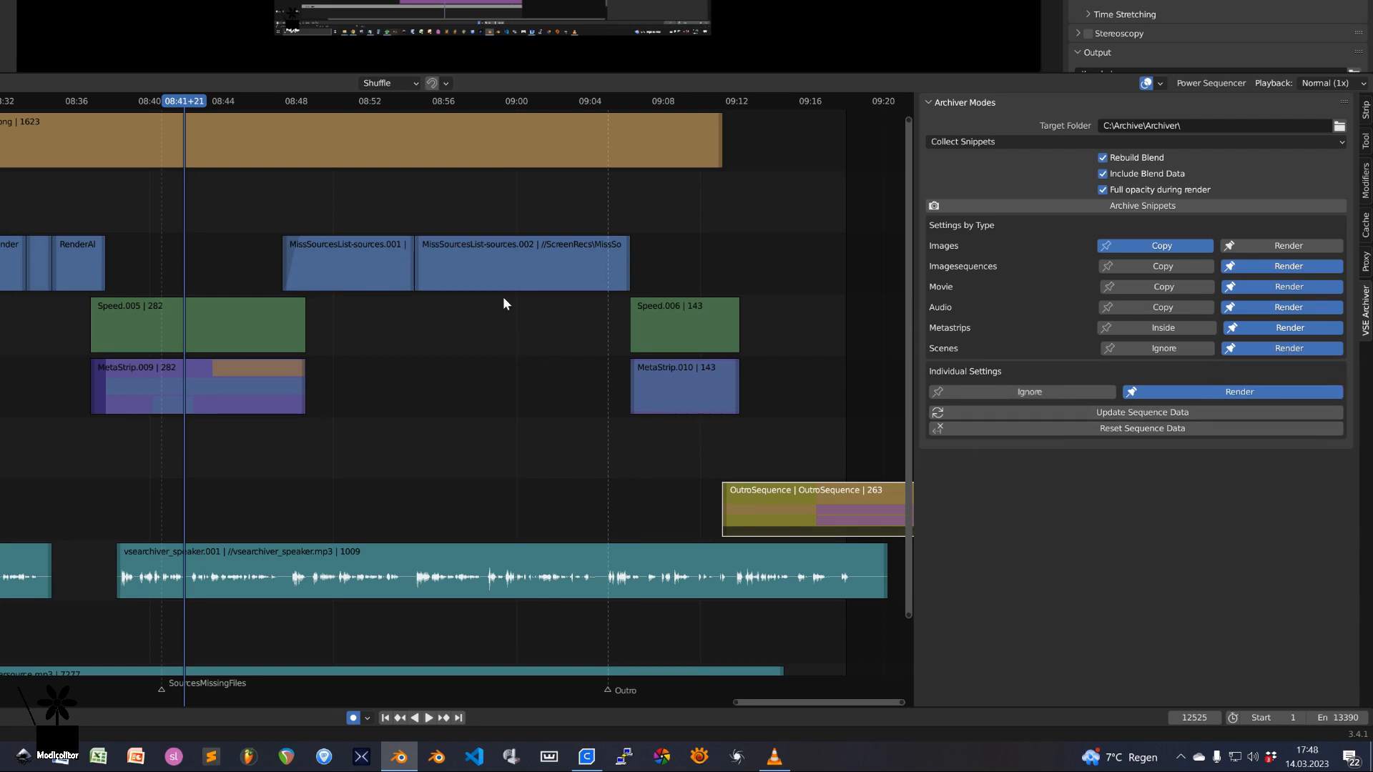
Duplicate the MissSourcesList-sources.002 strip into the channel below and update the archiver's sequence data
click(529, 275)
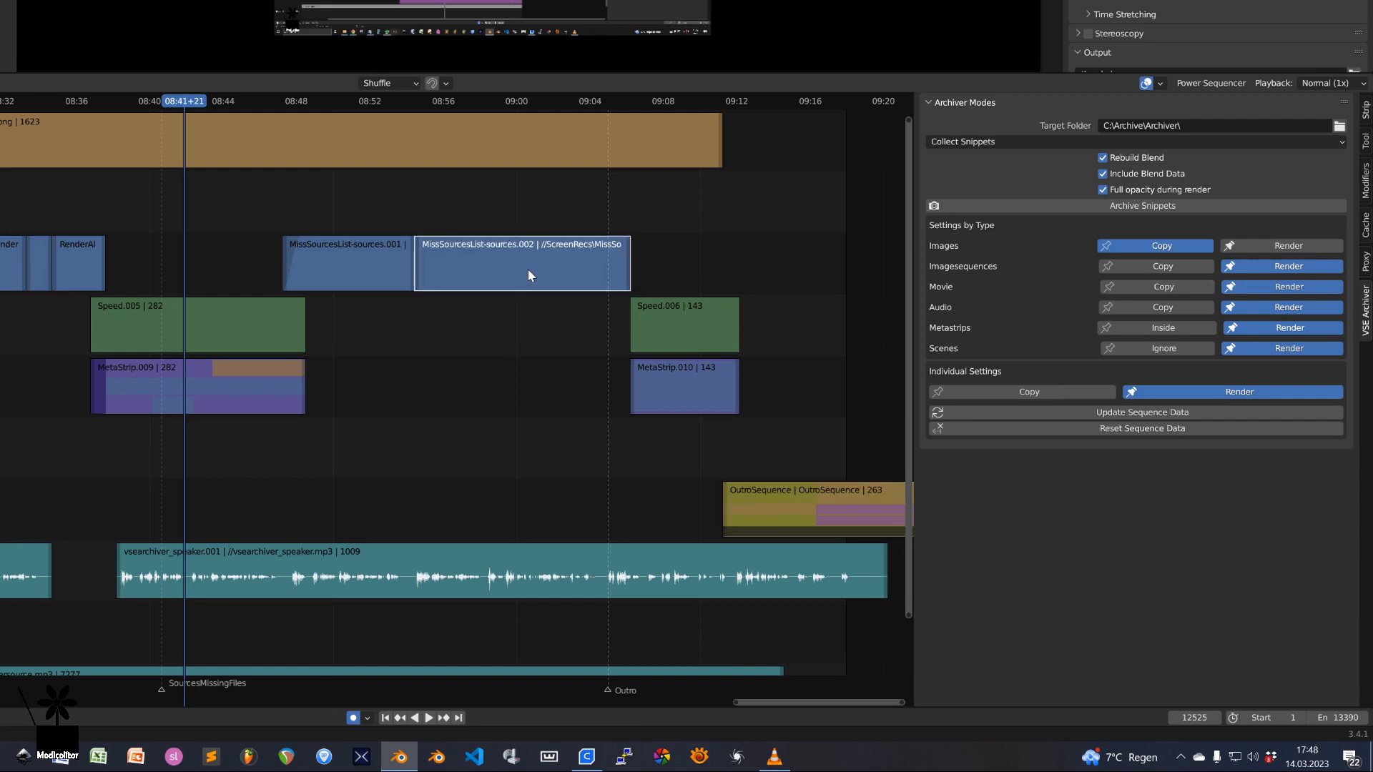
key(shift+d)
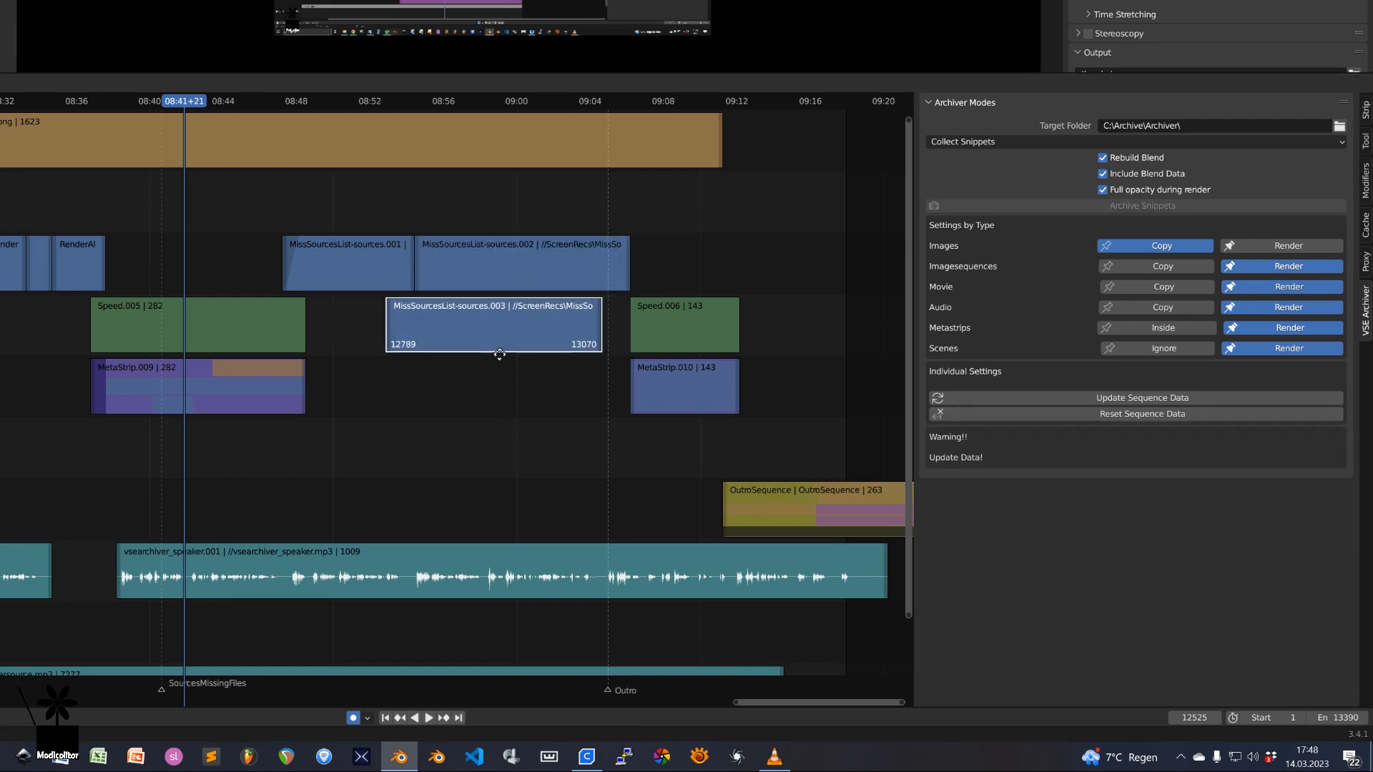
click(499, 353)
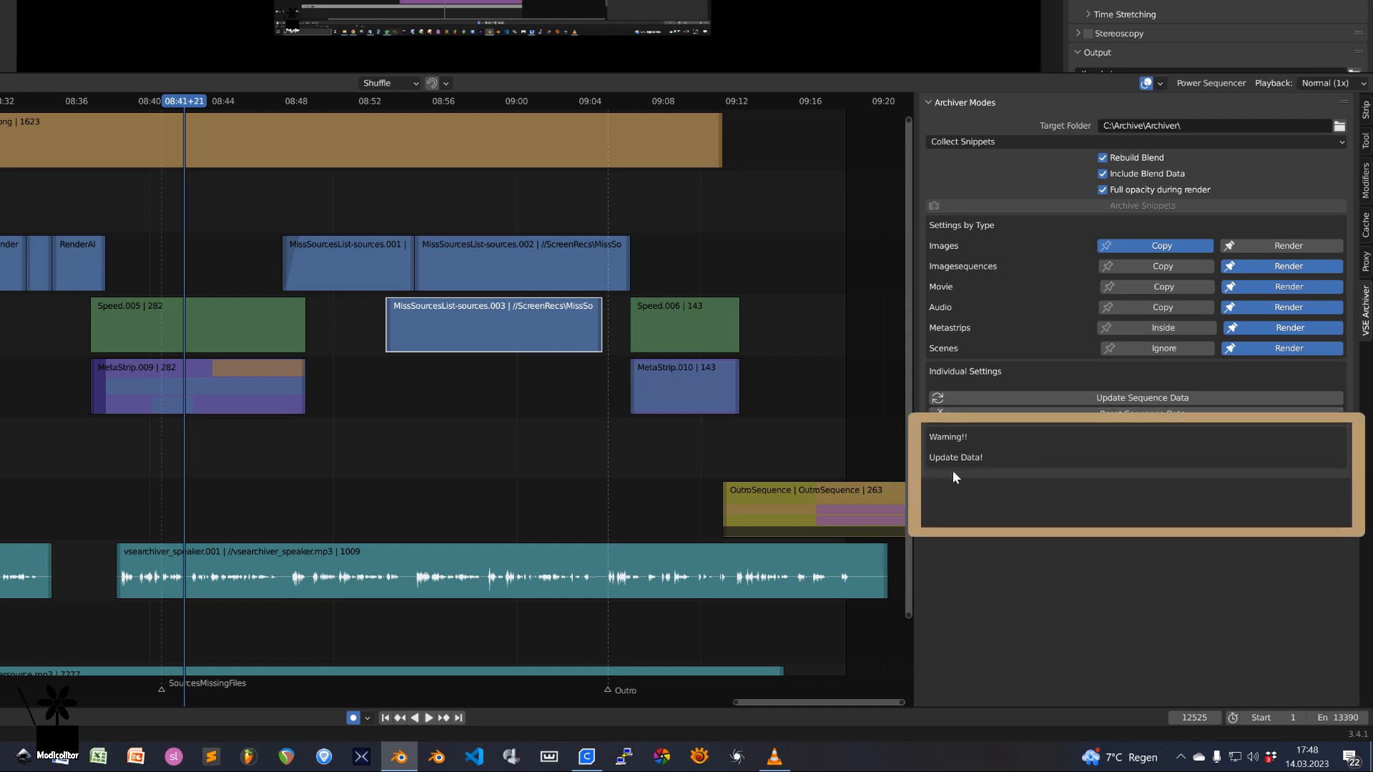
click(1139, 400)
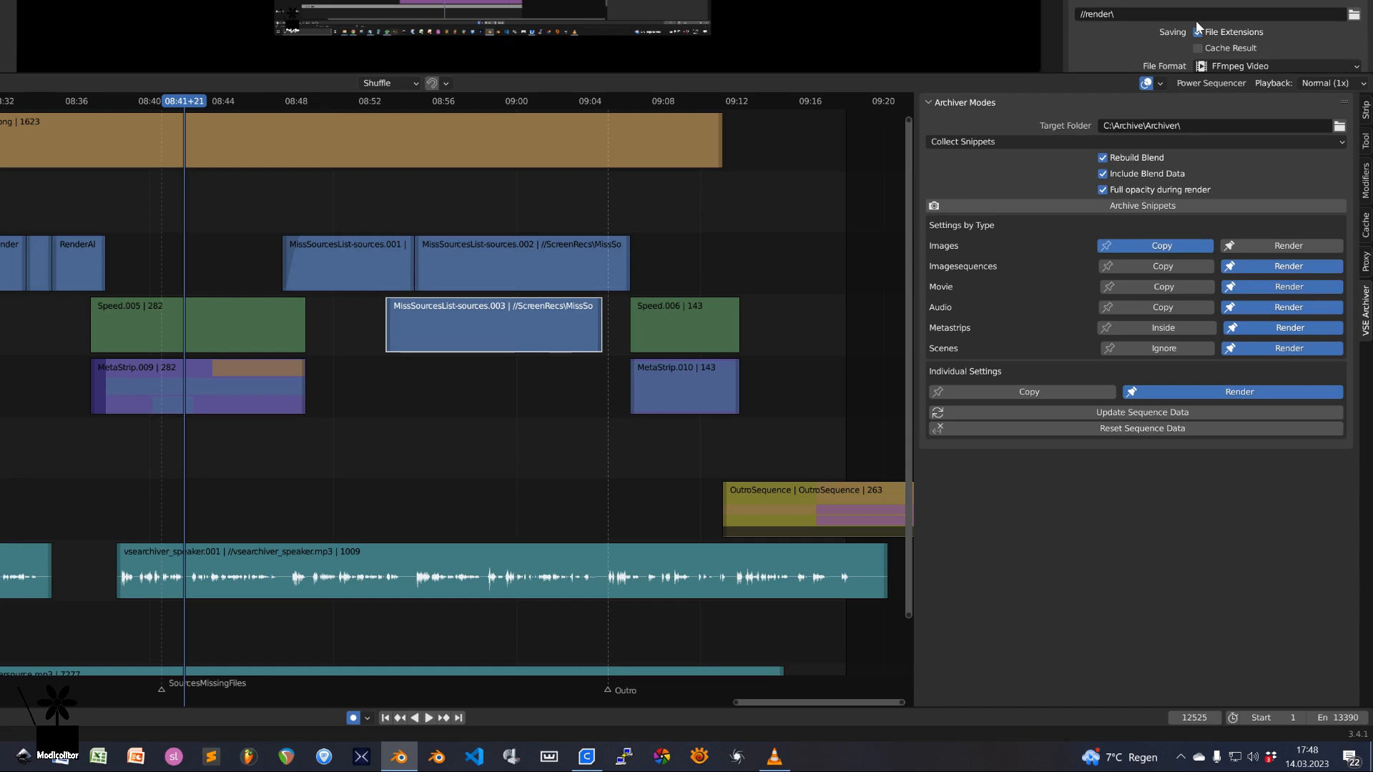
Clear the archiver's target folder path
click(1184, 126)
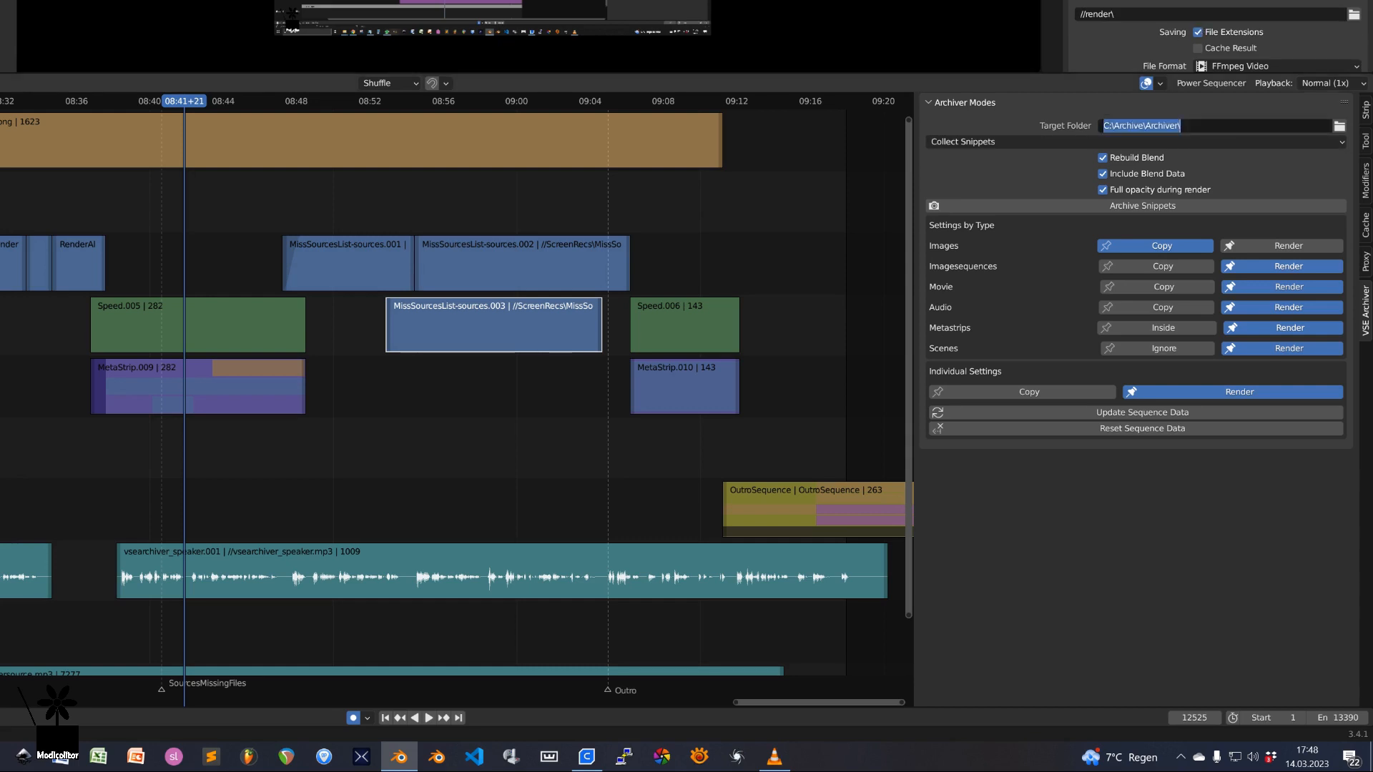
key(BackSpace)
key(Return)
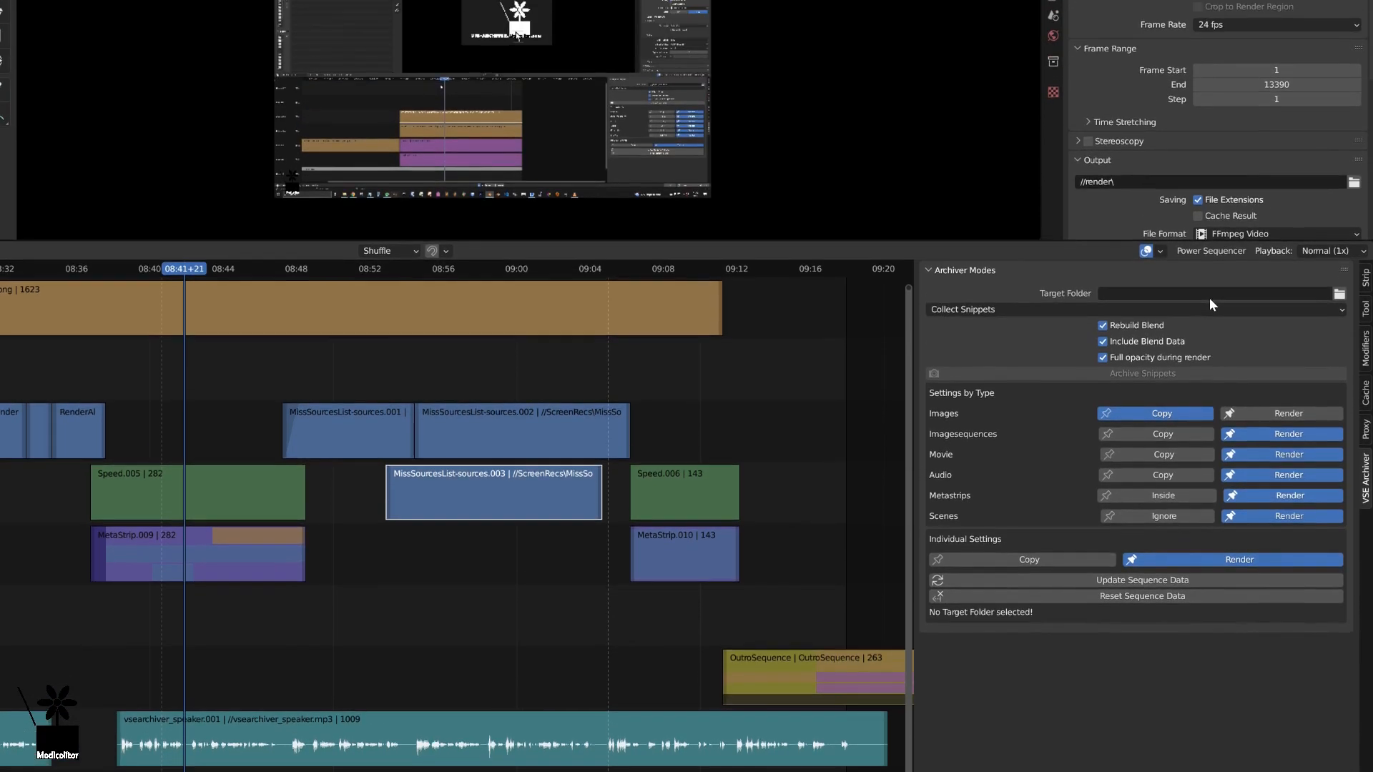
Set the render output file format to PNG and review the archiver's warnings about it
scroll(1241, 192, down, 5)
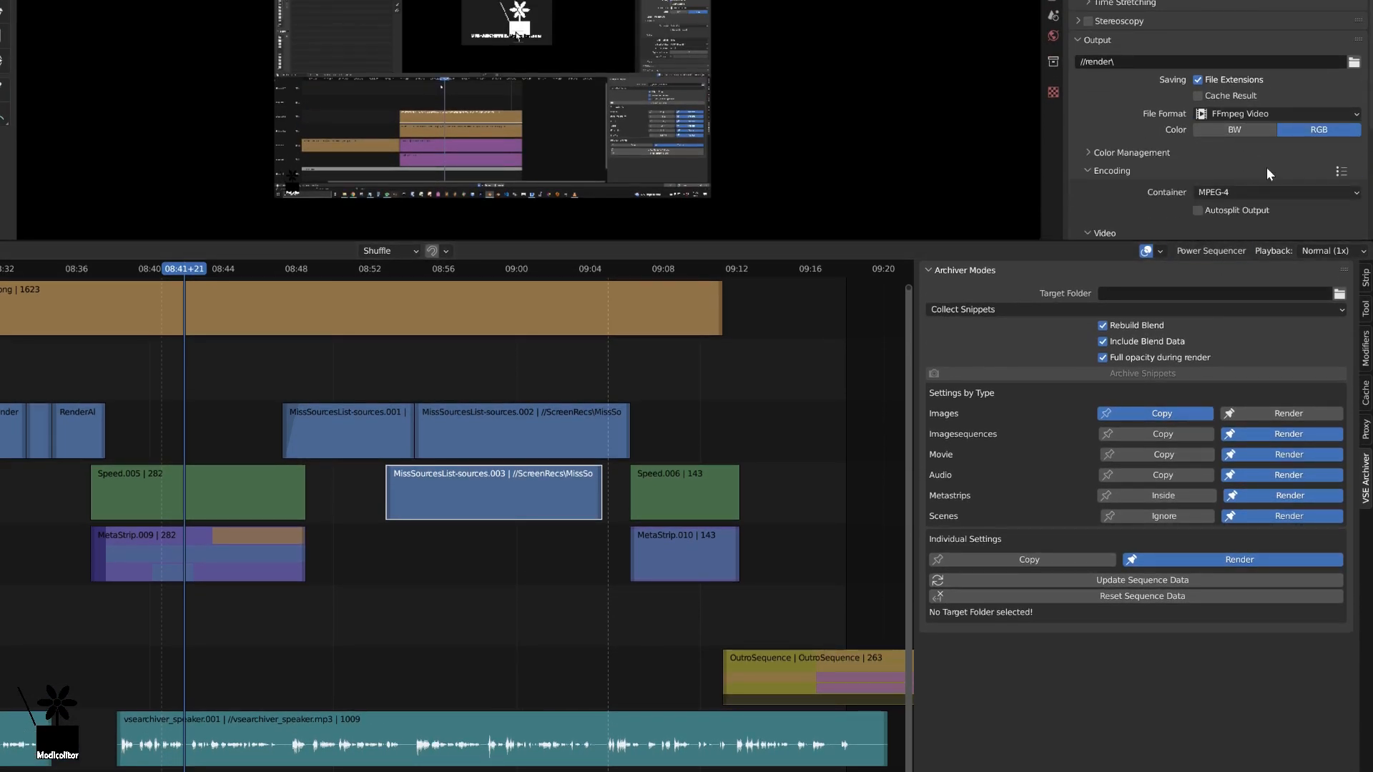
click(1289, 114)
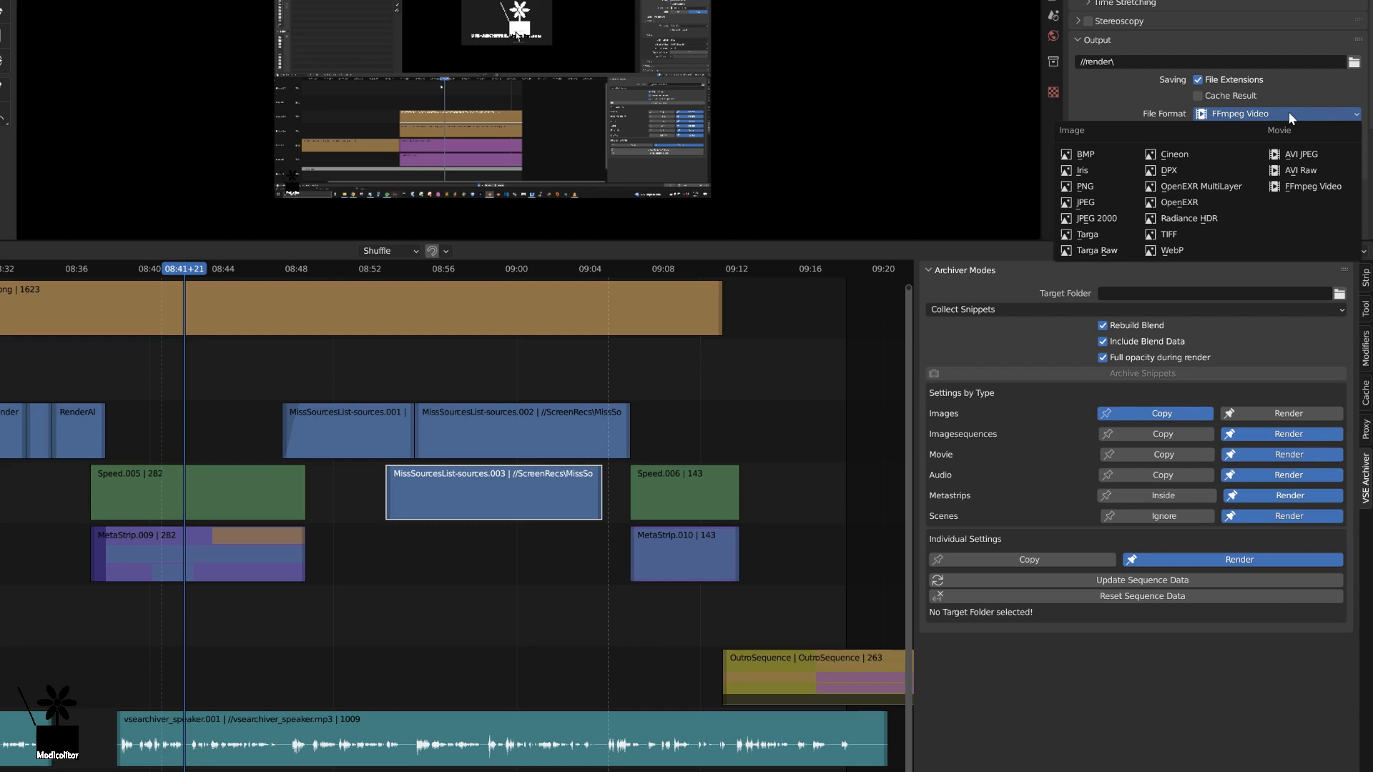
click(1097, 183)
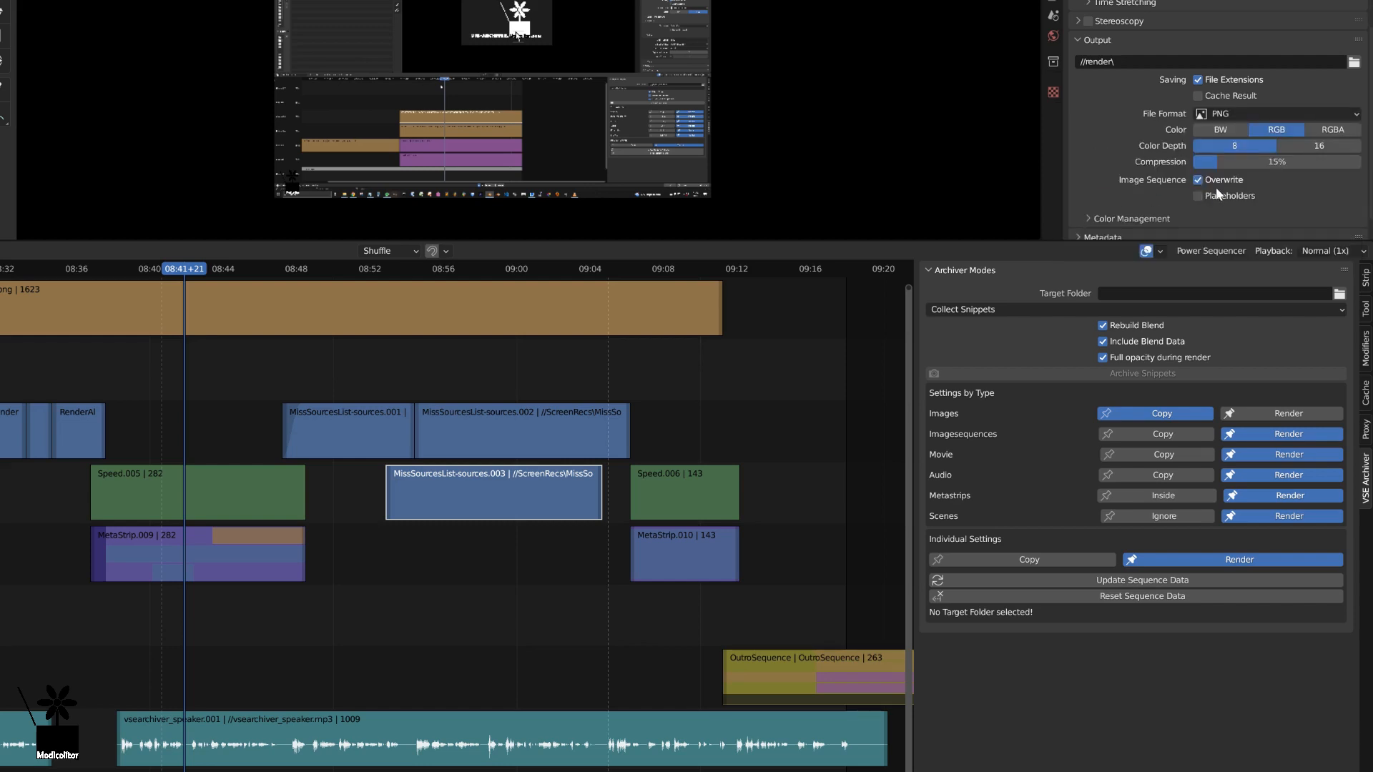
scroll(1216, 187, down, 1)
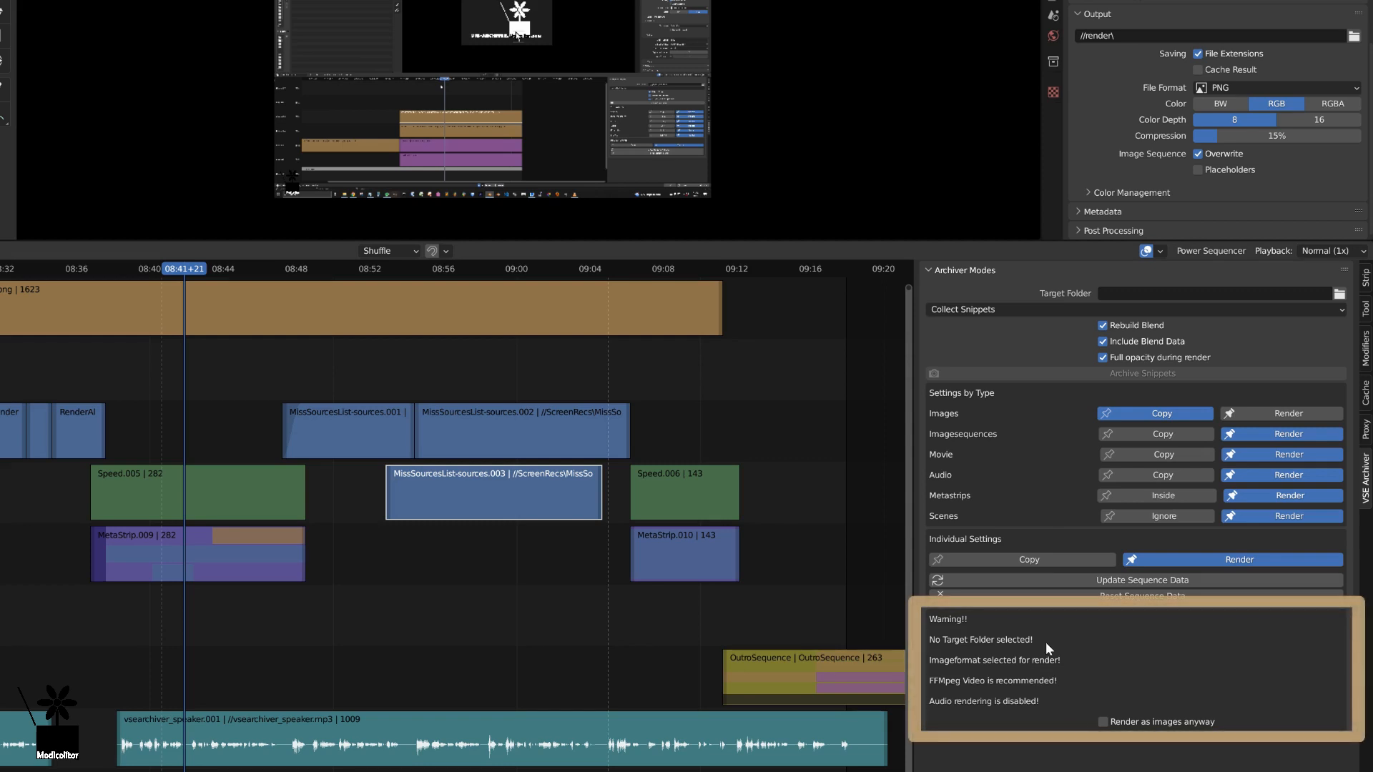
click(1106, 722)
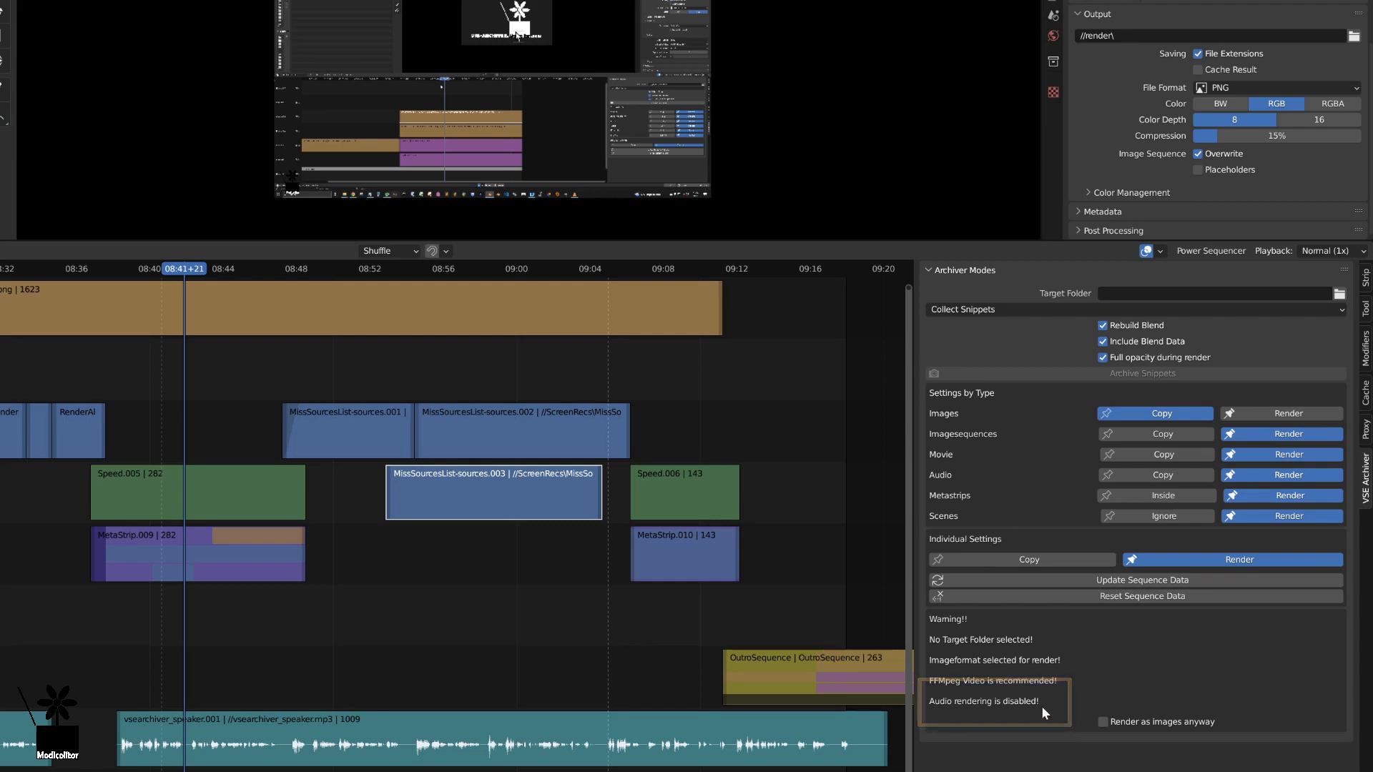
Set the render output file format back to FFmpeg Video
click(1264, 88)
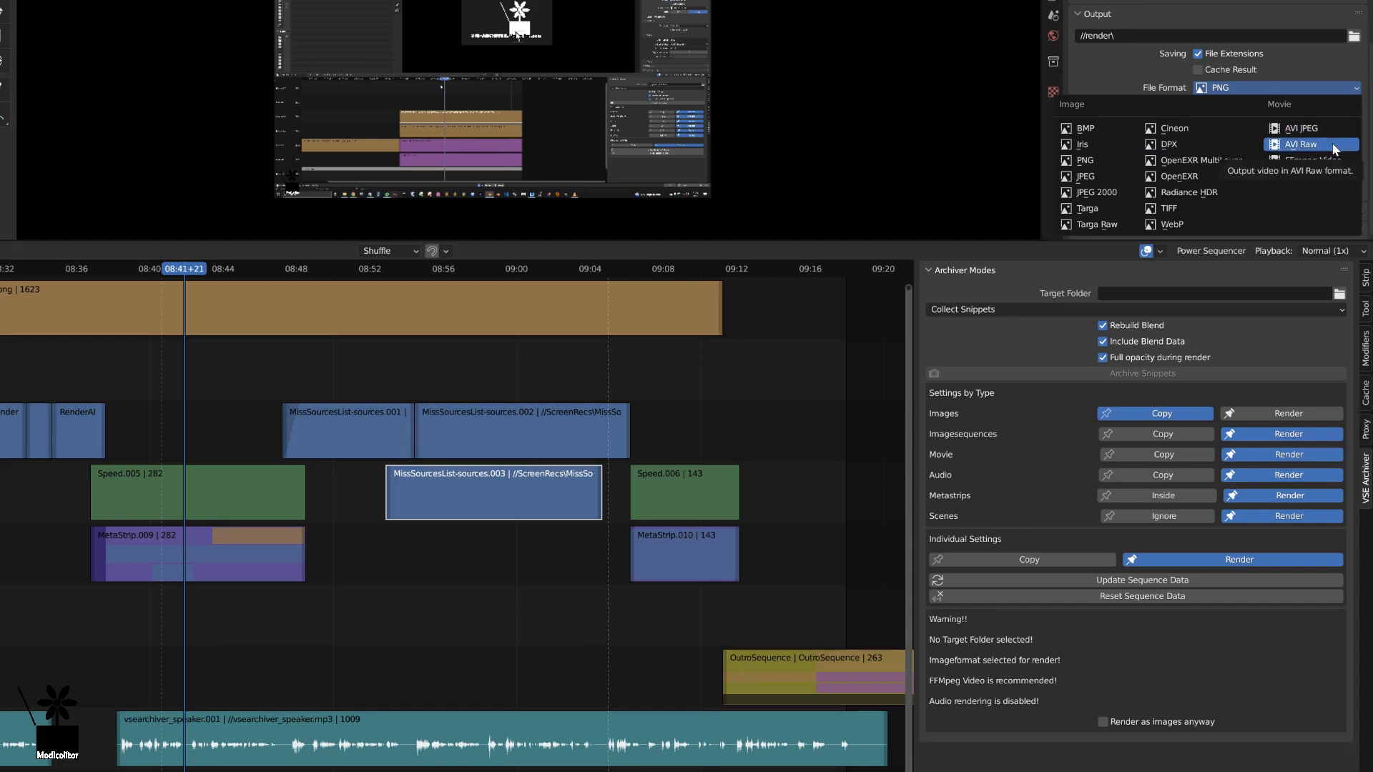
click(1324, 161)
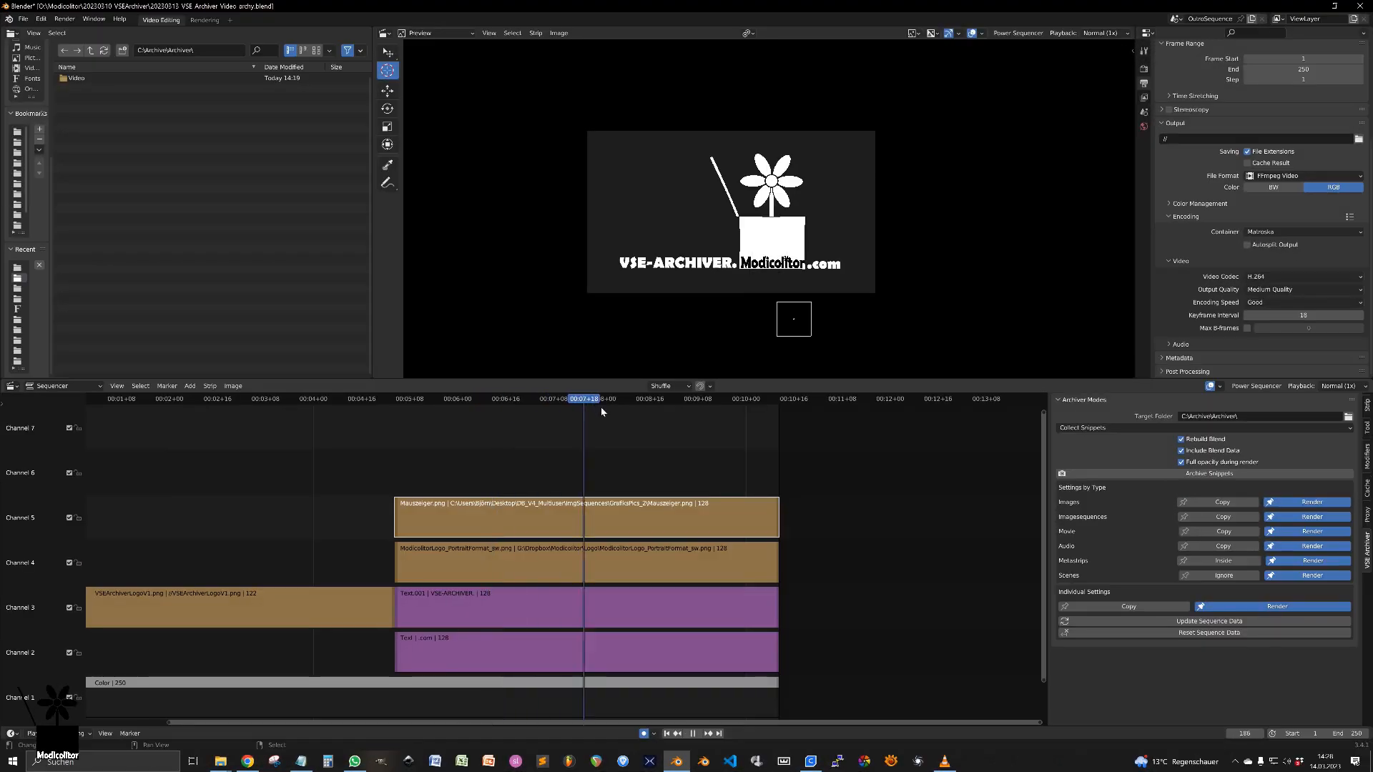
Stop playback and archive the outro sequence as snippets with Images set to Render
key(space)
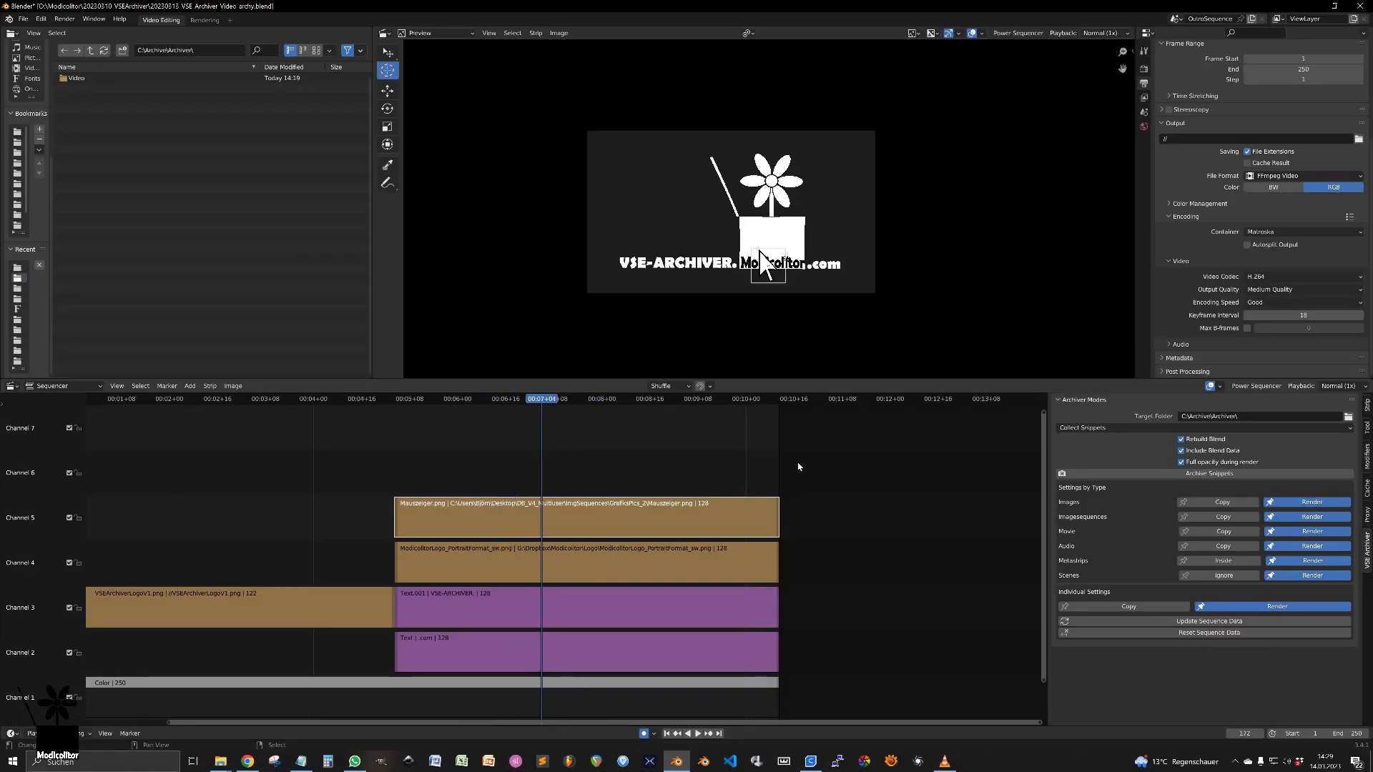
click(1148, 474)
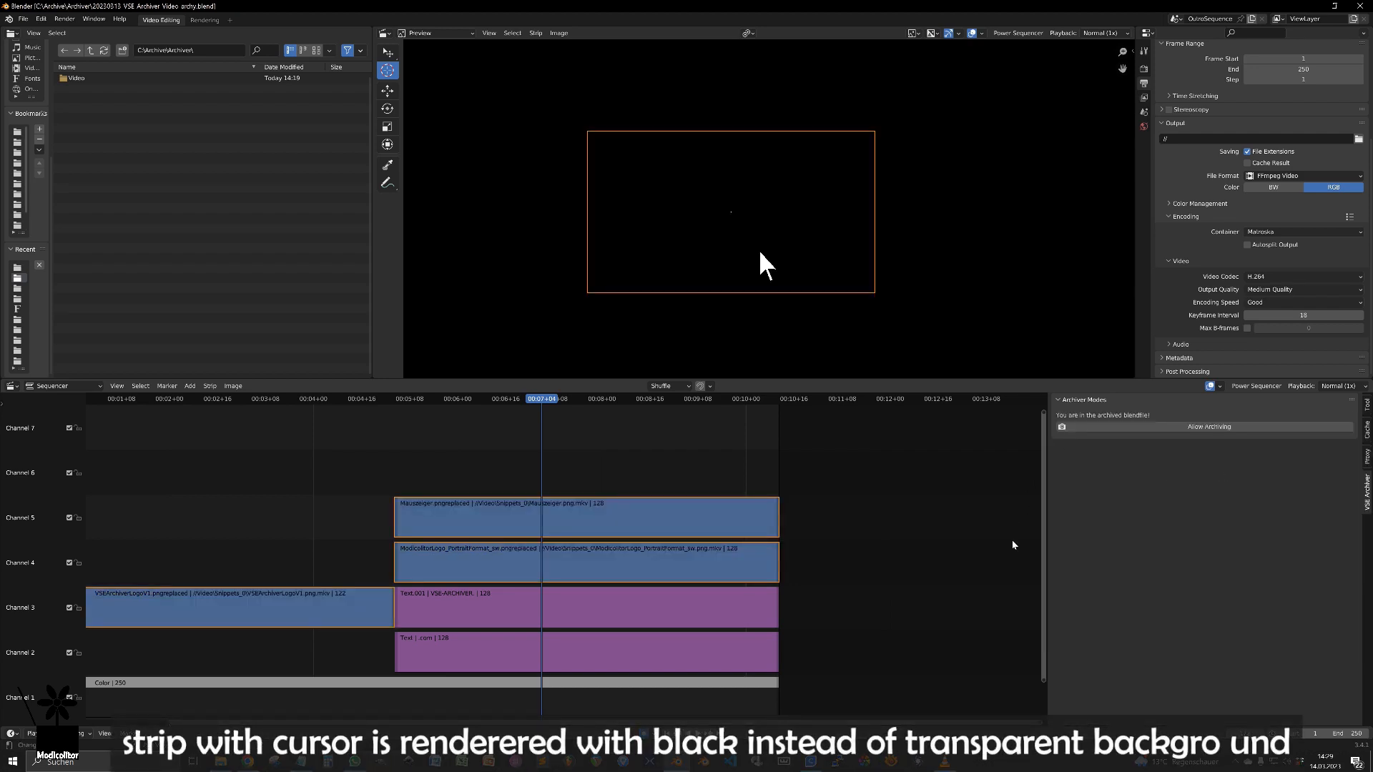
Check the archived Mauszeiger strip's background by scrubbing the timeline and muting and unmuting the strip
drag(538, 403, 520, 422)
click(573, 521)
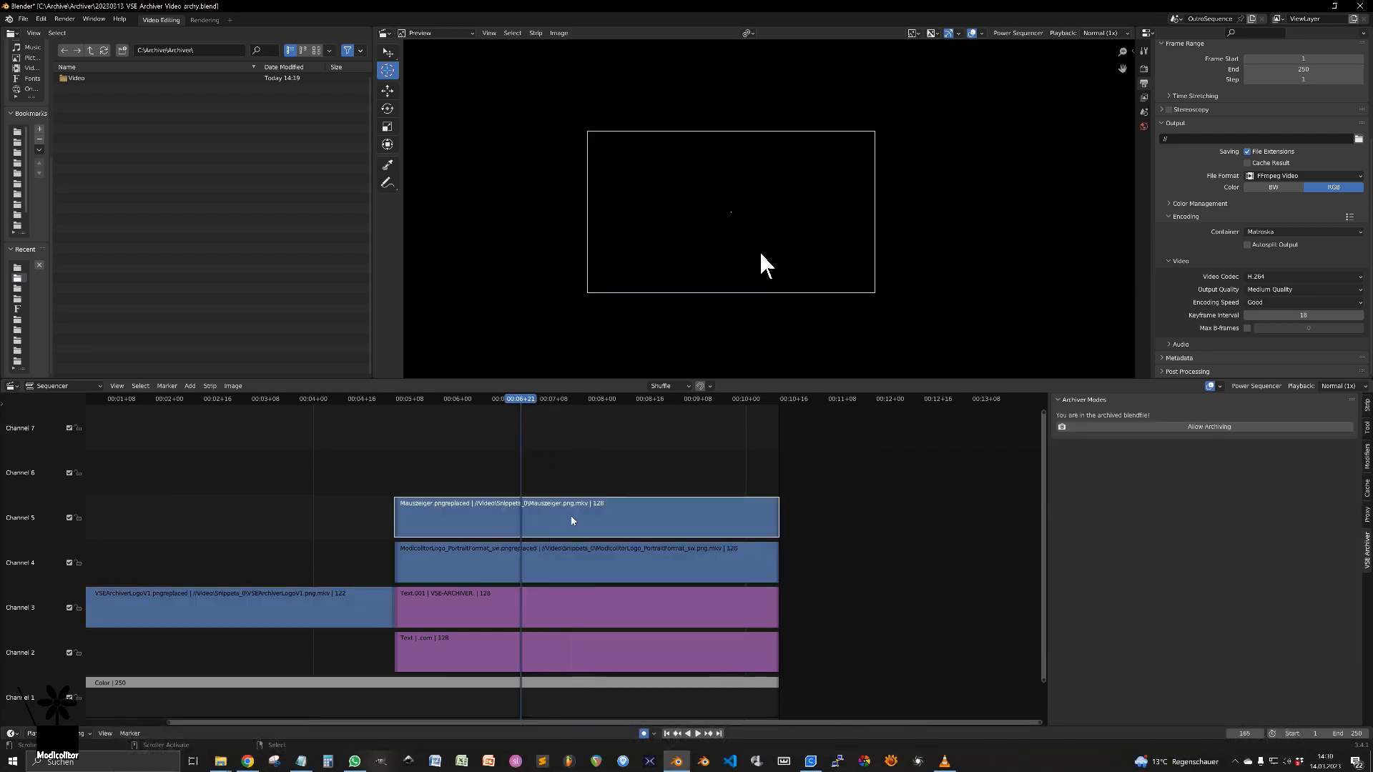
key(h)
key(alt+h)
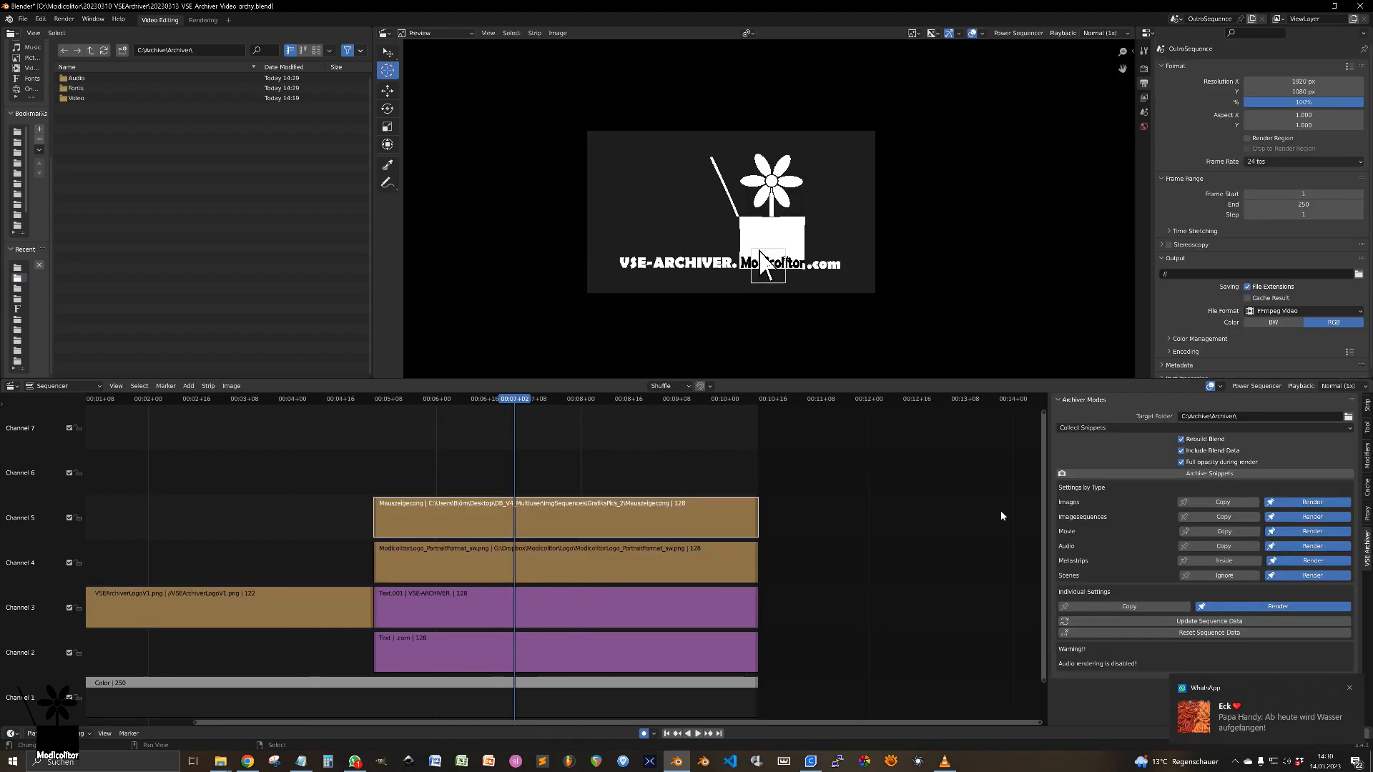
Set the archiver's Images type to Copy, archive the snippets and play back the archived sequence
click(1223, 502)
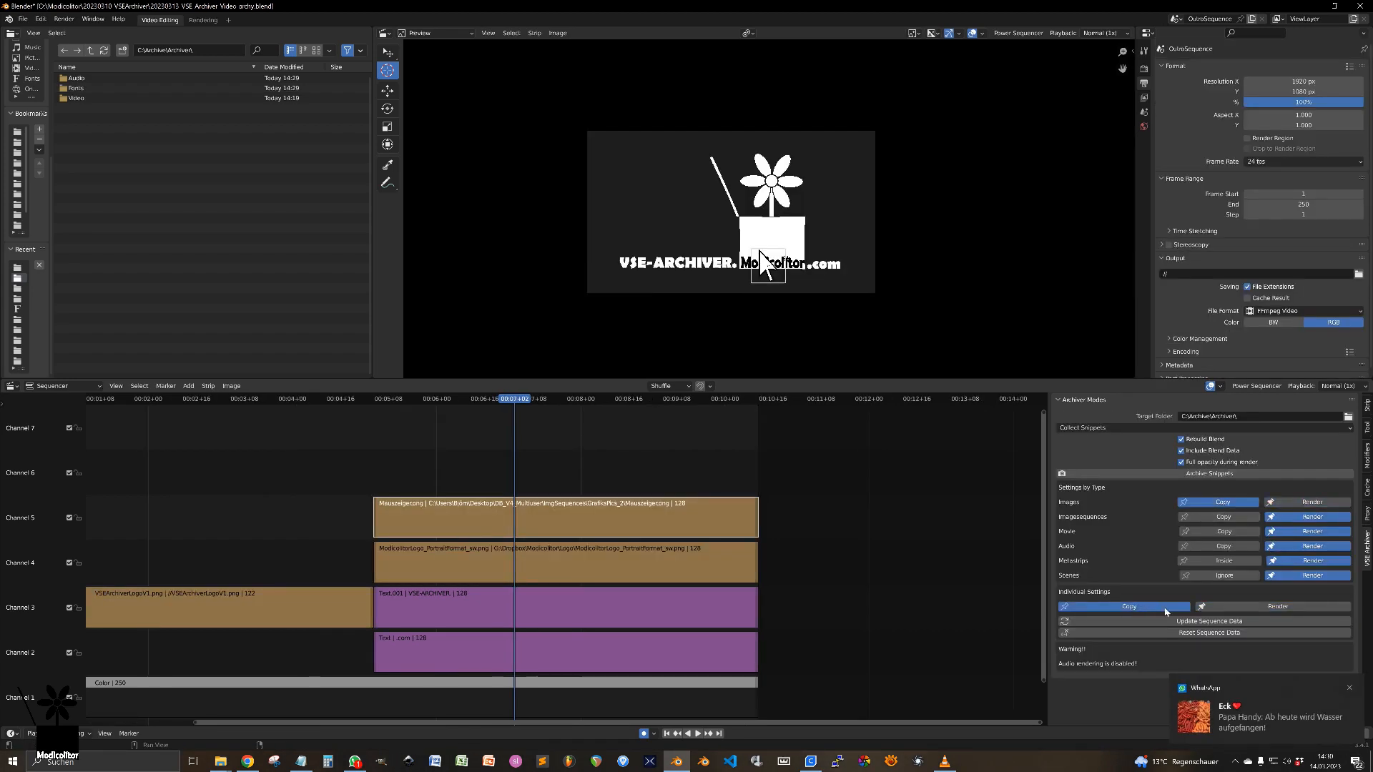
click(1203, 474)
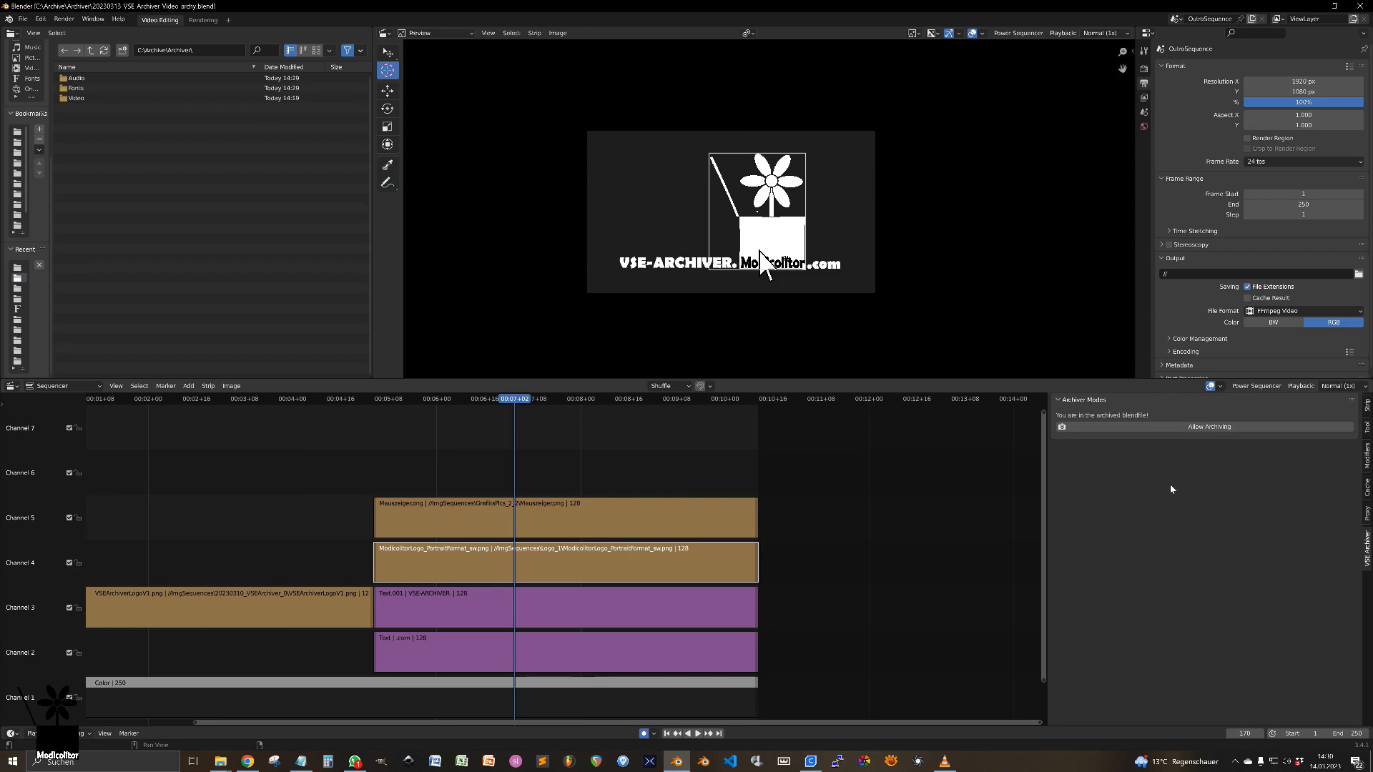
key(space)
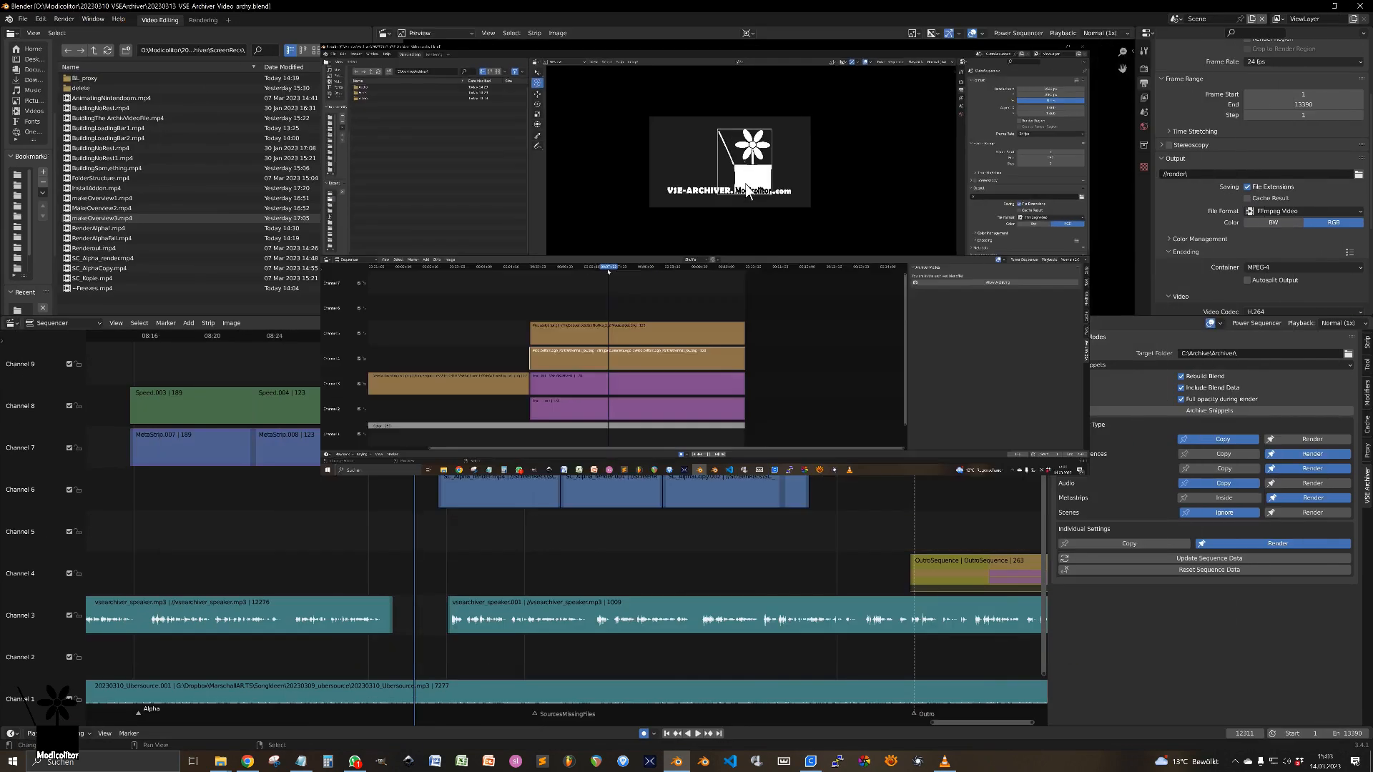
Append 2 to the file name in the selected RenderAlpha strip's source path so it points to a missing file
click(1365, 342)
click(1069, 643)
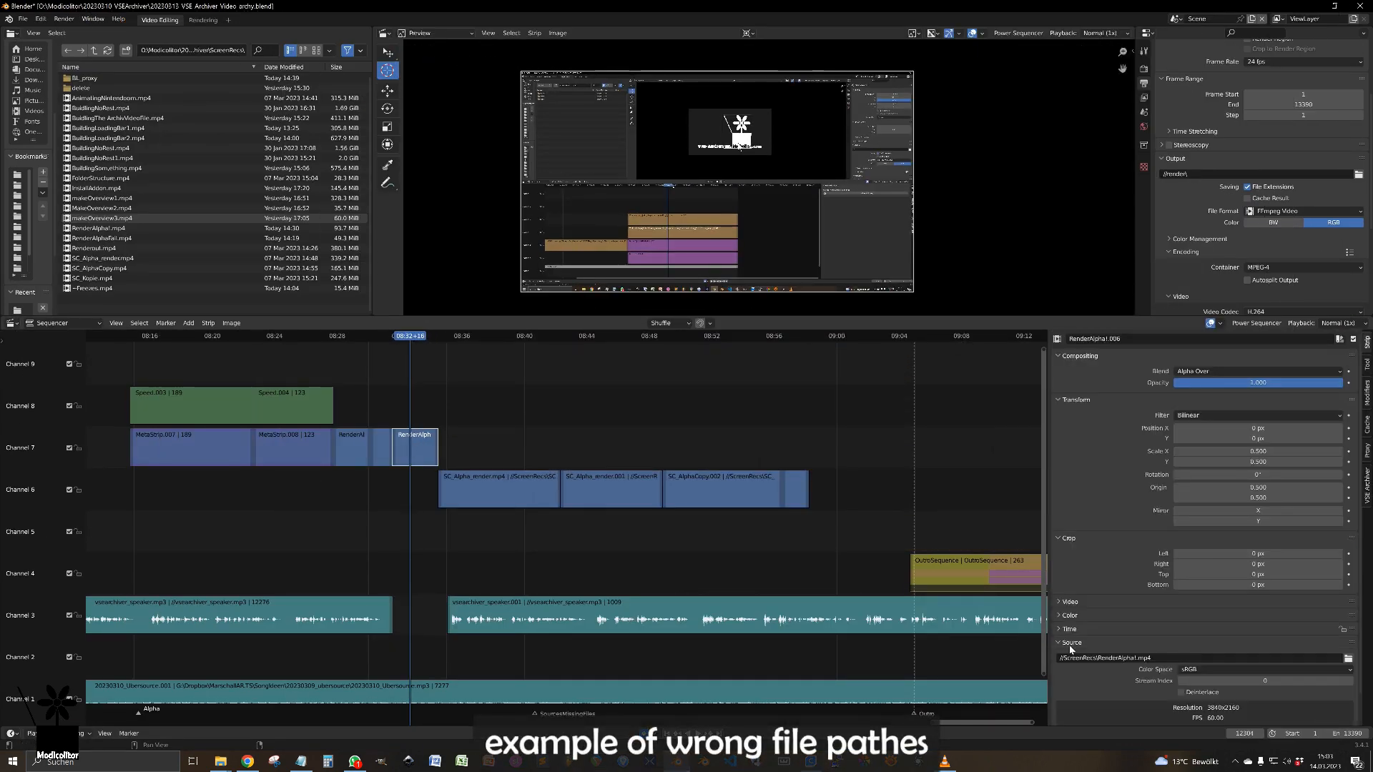
scroll(1078, 648, down, 3)
click(1137, 626)
drag(1137, 626, 1133, 627)
text(2)
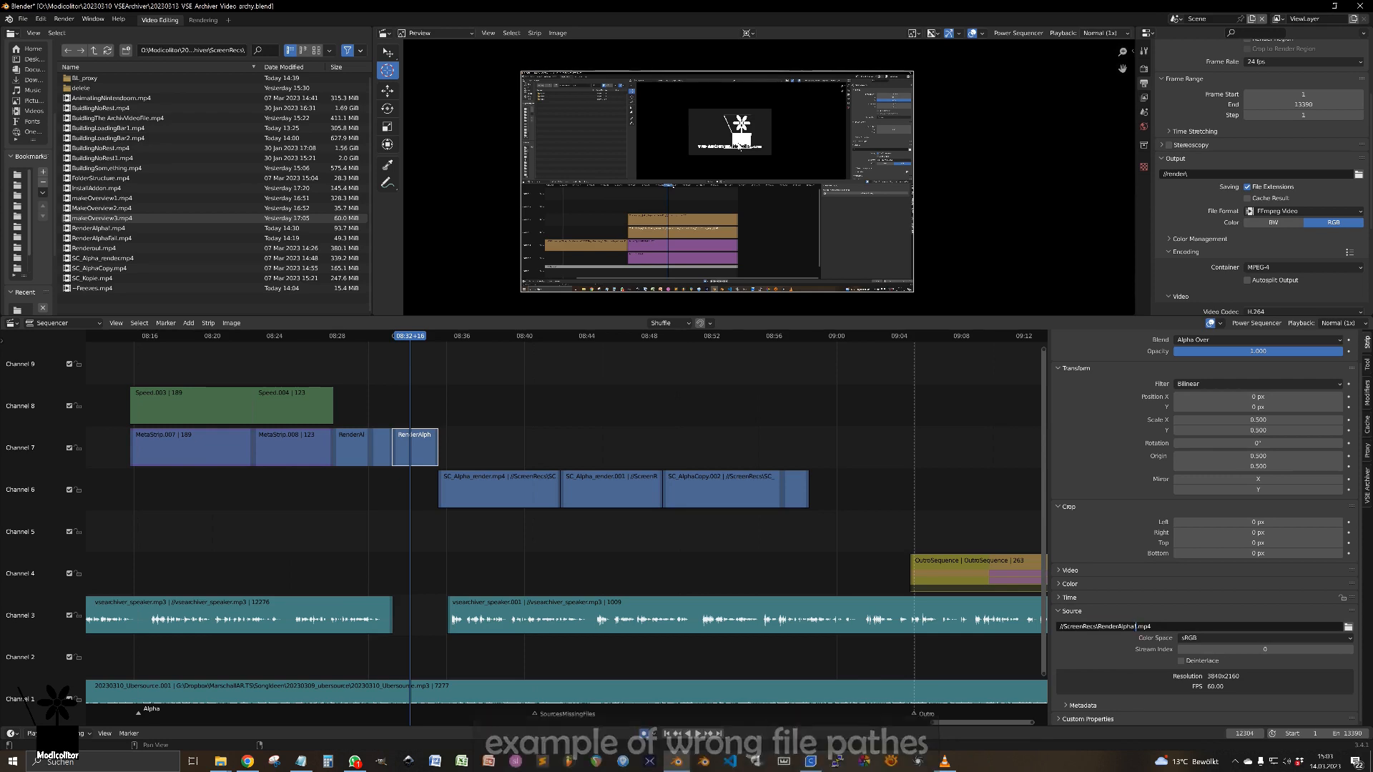
key(Return)
drag(406, 341, 416, 343)
Save the project and archive it in Collect Sources mode with Rebuild Blend and Include Blend Data enabled
click(1365, 484)
click(1222, 411)
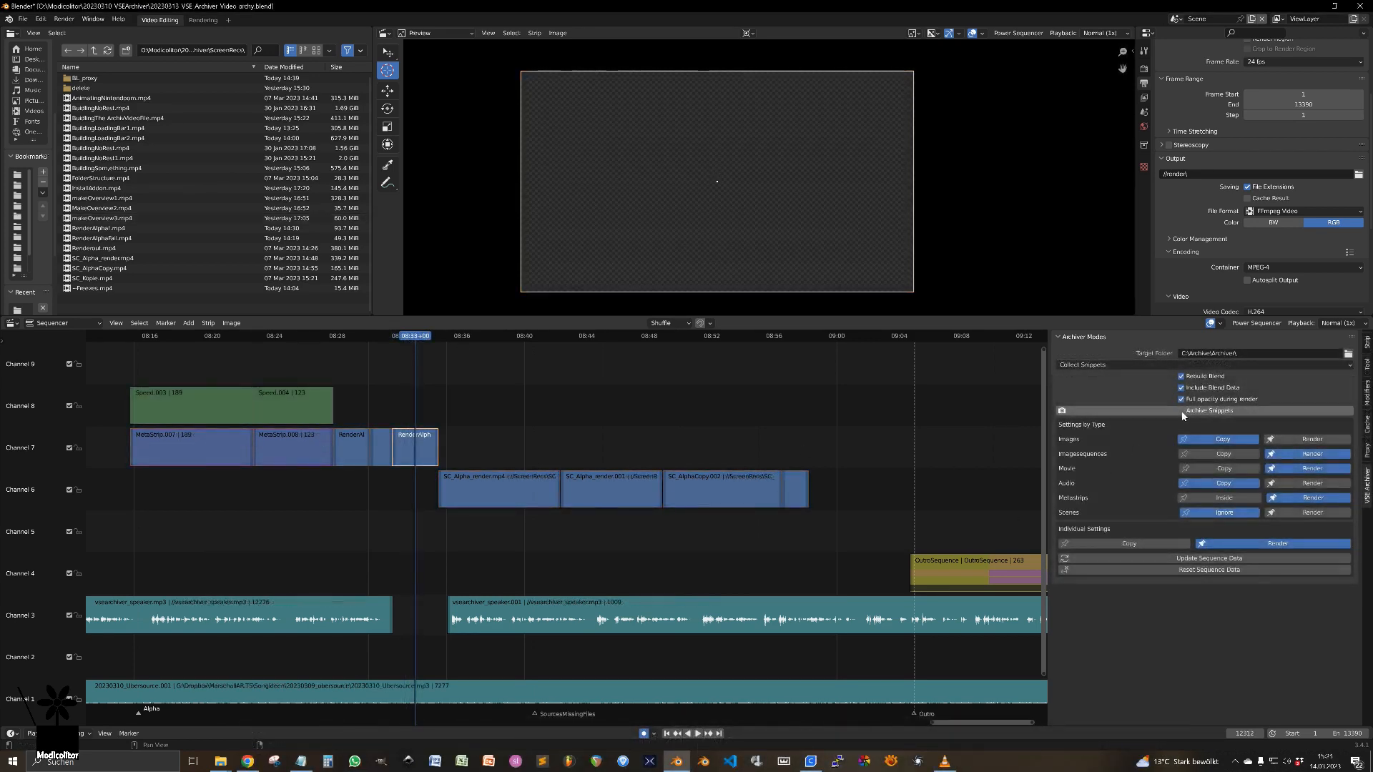
click(1144, 365)
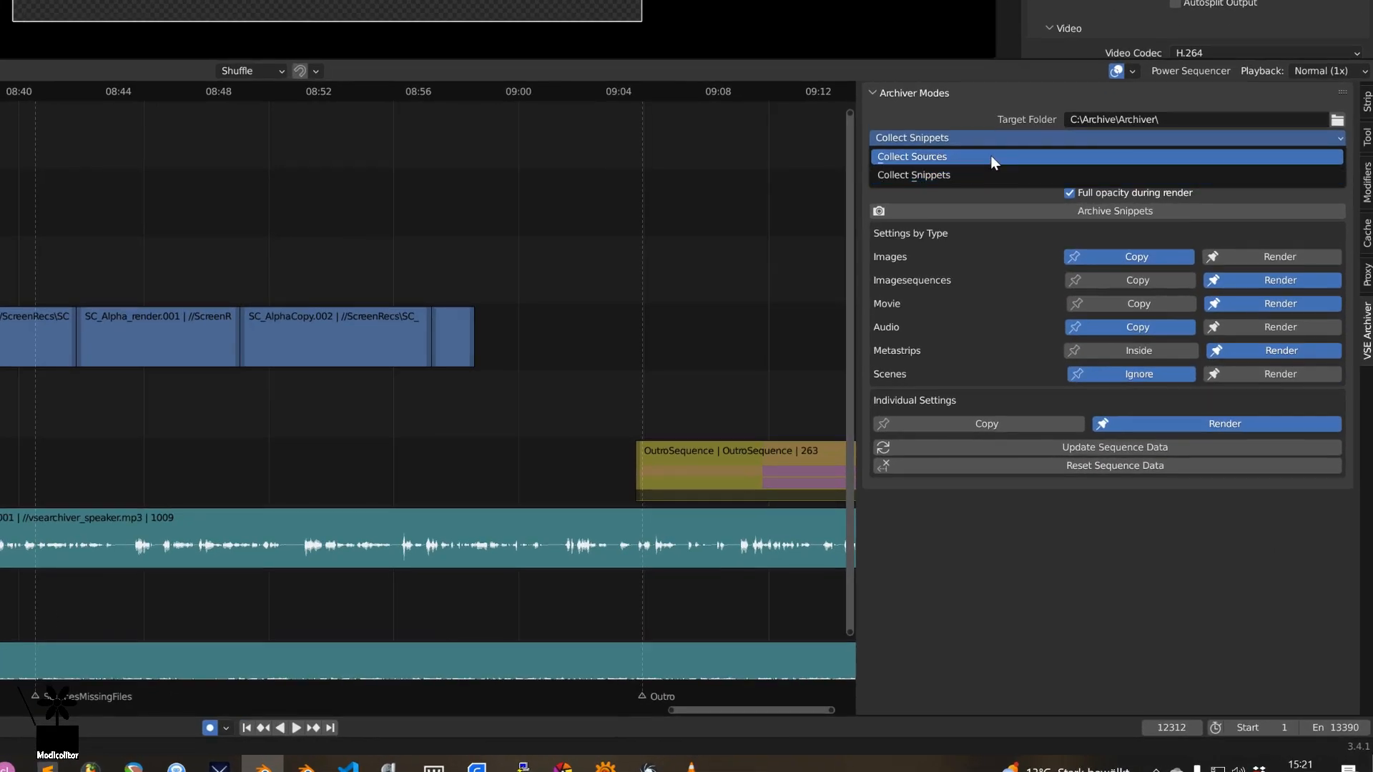
click(990, 156)
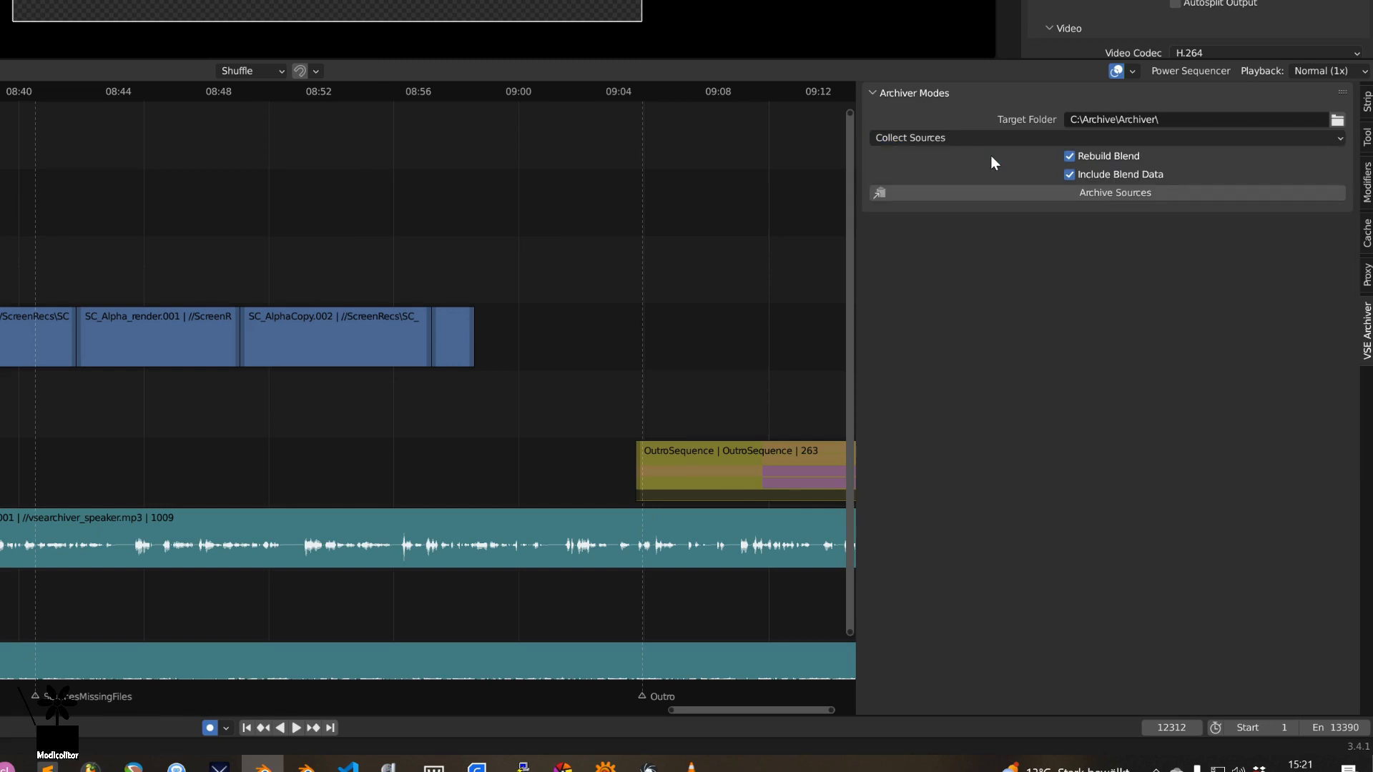
key(ctrl+s)
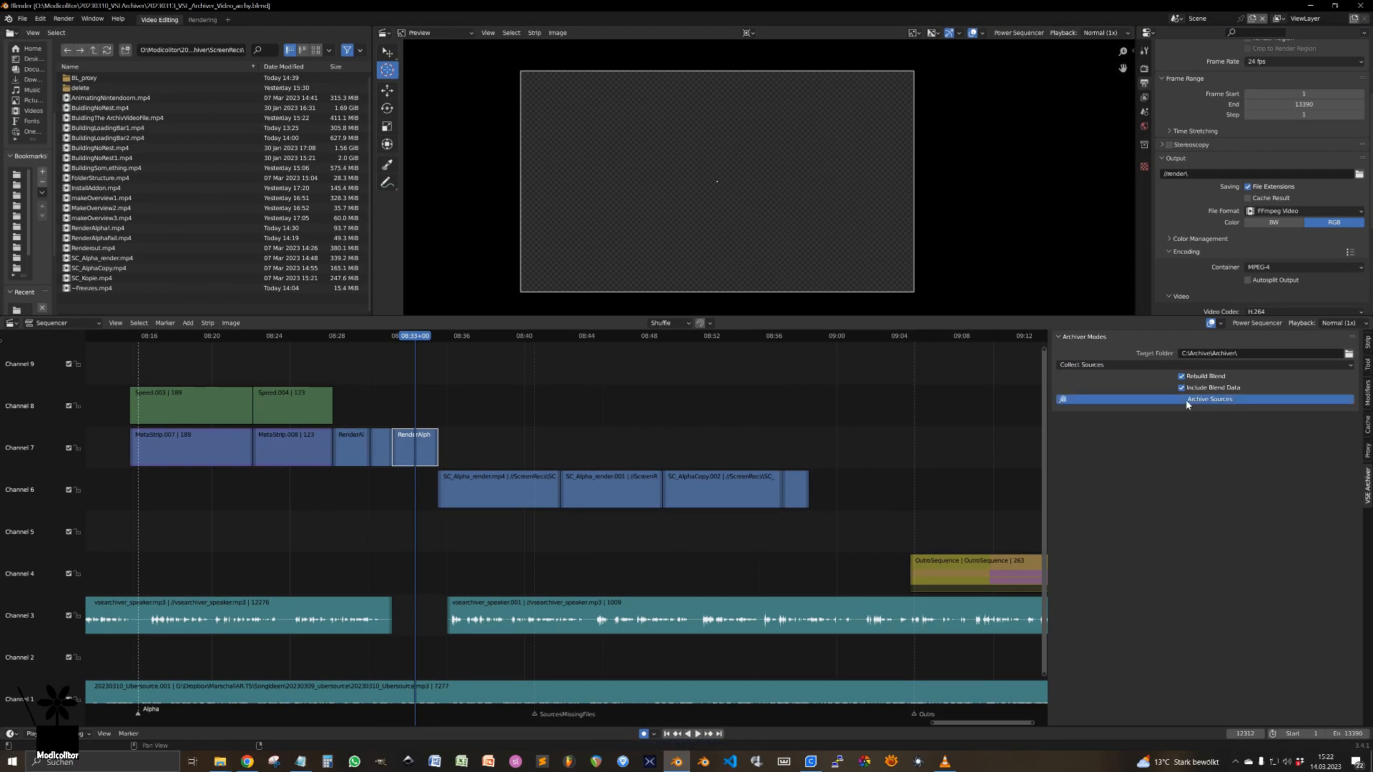
click(1187, 400)
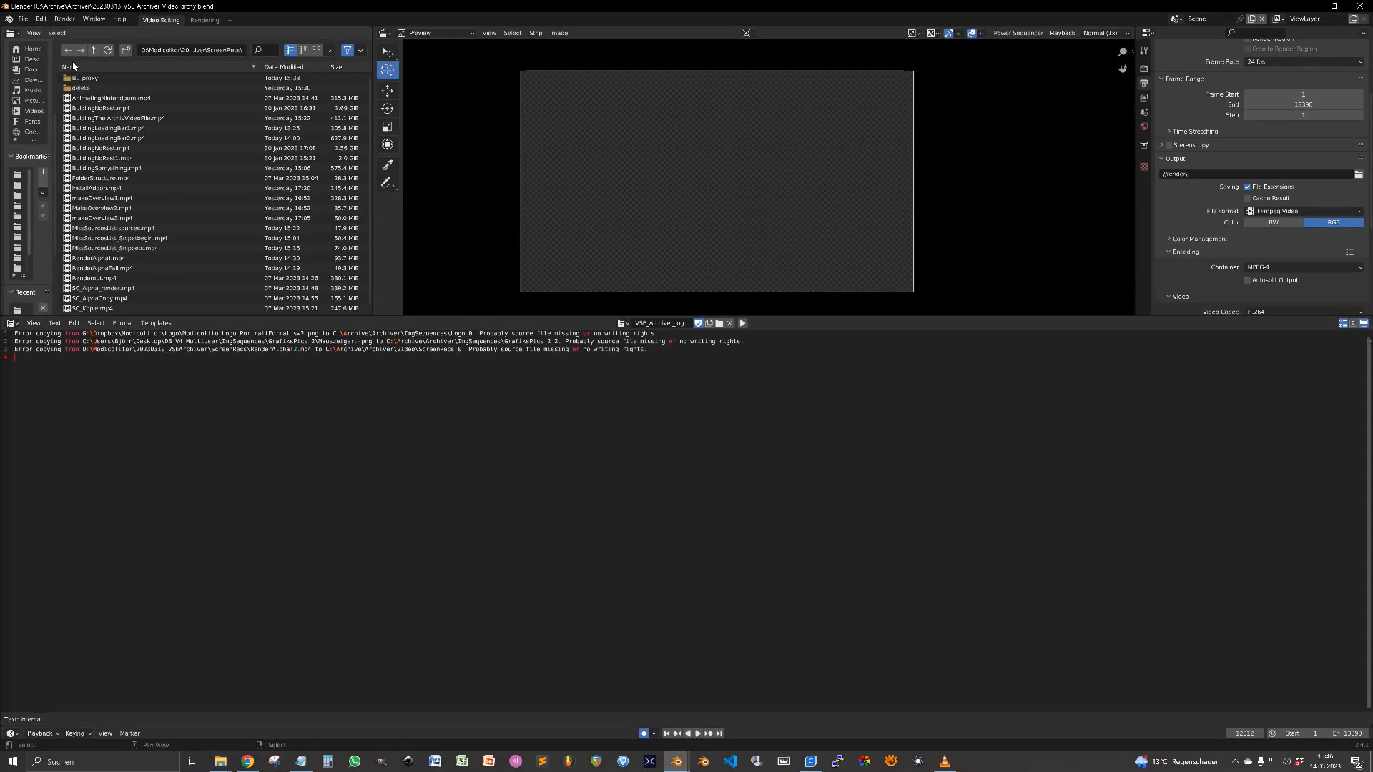
Reopen the original VSE Archiver video project and review the source path of the selected RenderAlpha strip
click(22, 18)
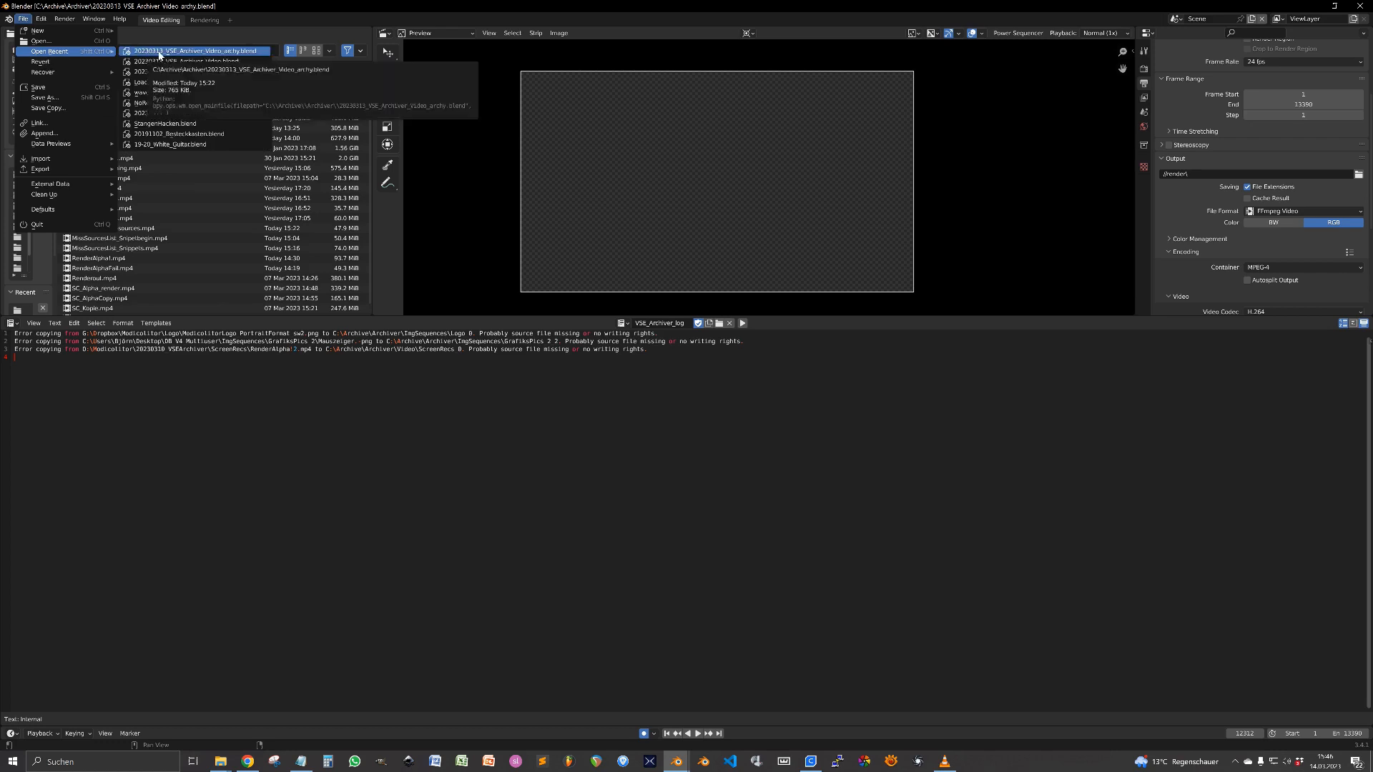
click(214, 51)
click(1367, 344)
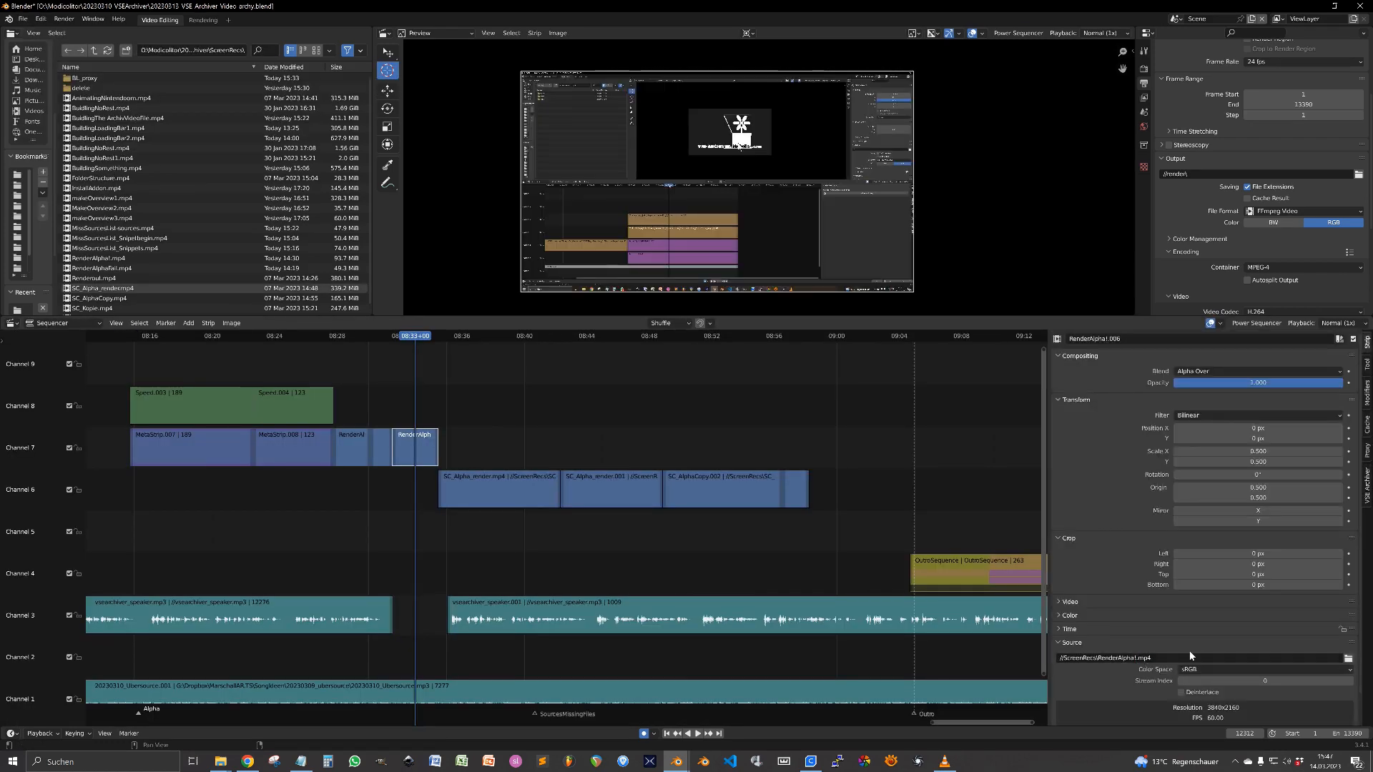
Look up the external data commands for reporting and finding missing files
click(24, 19)
mouse_move(65, 184)
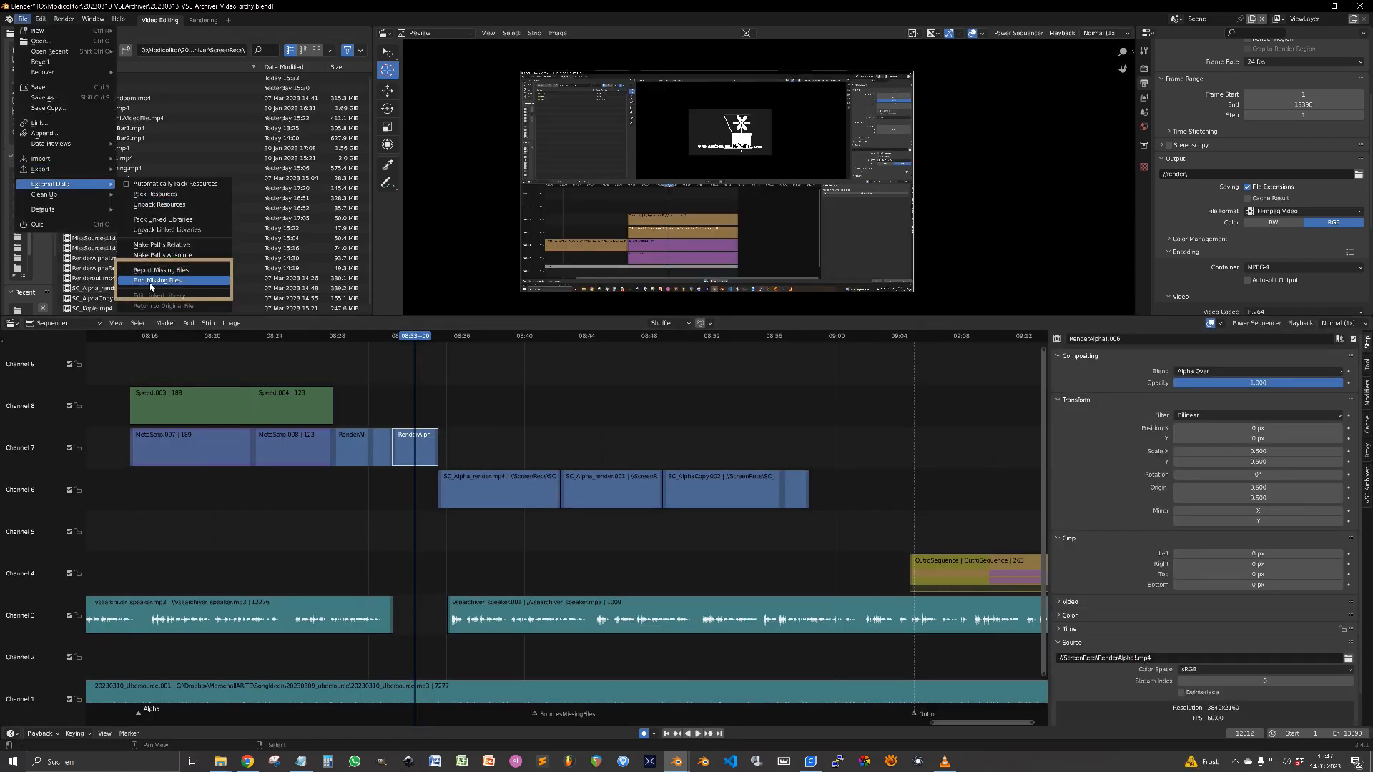